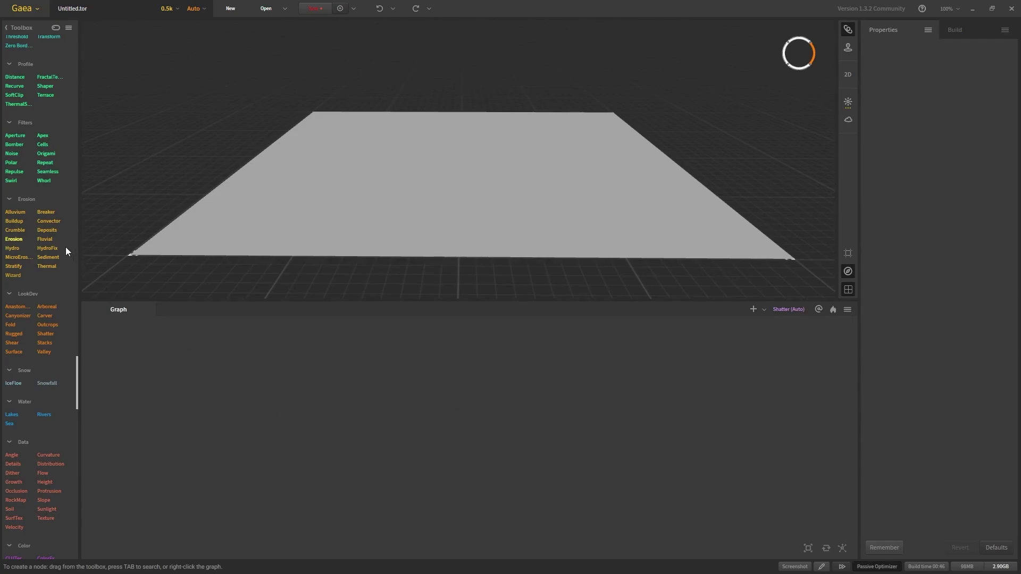
Add a Crater node from the Geo Primitives to the empty graph
scroll(66, 250, "up", 5)
scroll(69, 226, "up", 6)
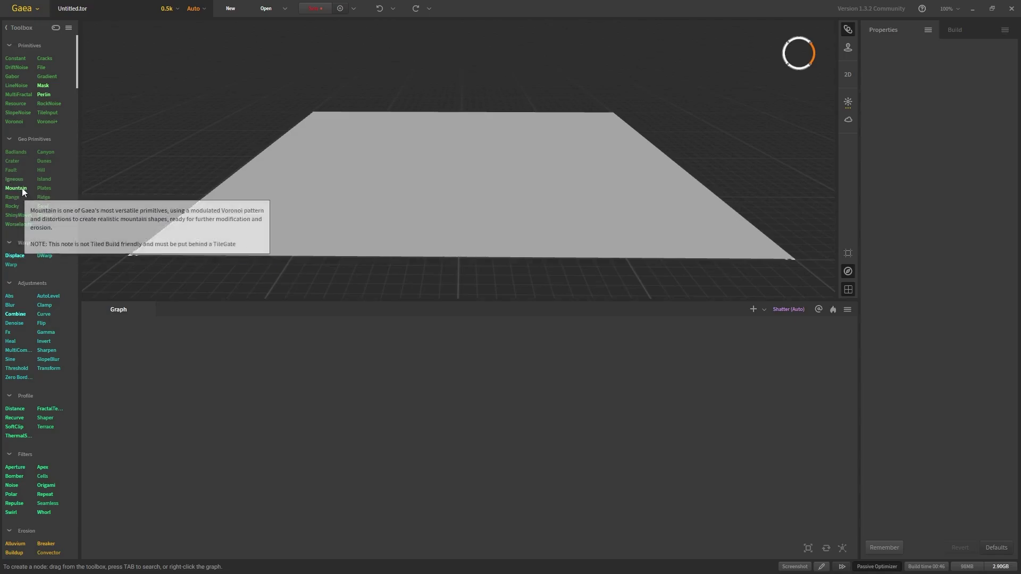
left_click_drag(12, 167, 155, 361)
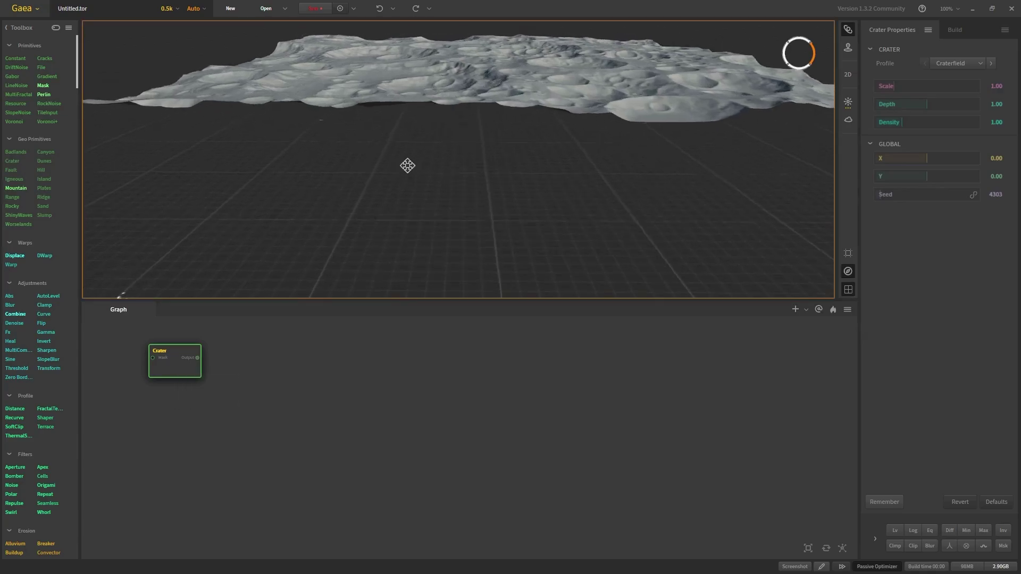
left_click_drag(407, 168, 452, 212)
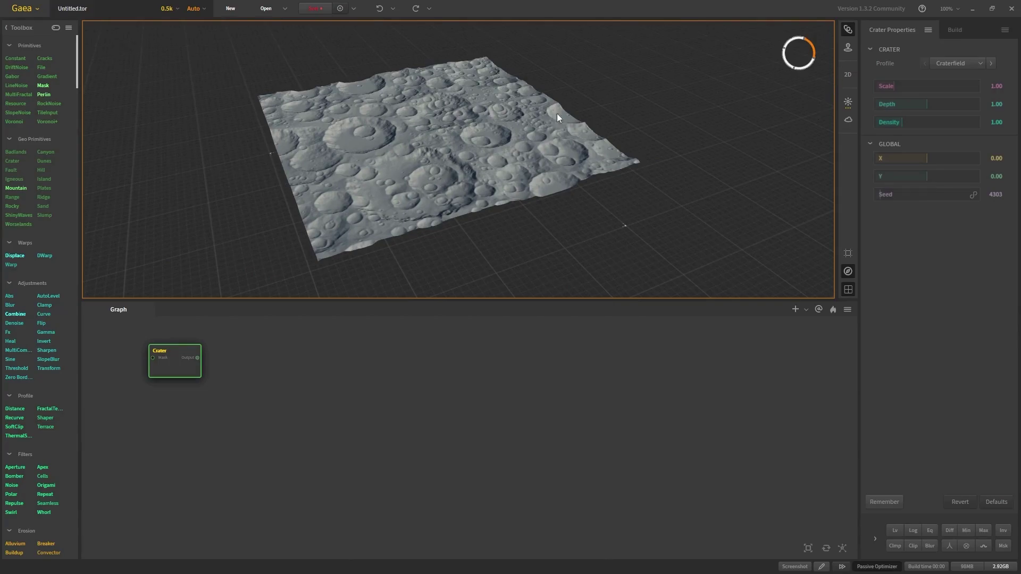
Try the Crater profile on the Crater node and return it to Craterfield
left_click(944, 66)
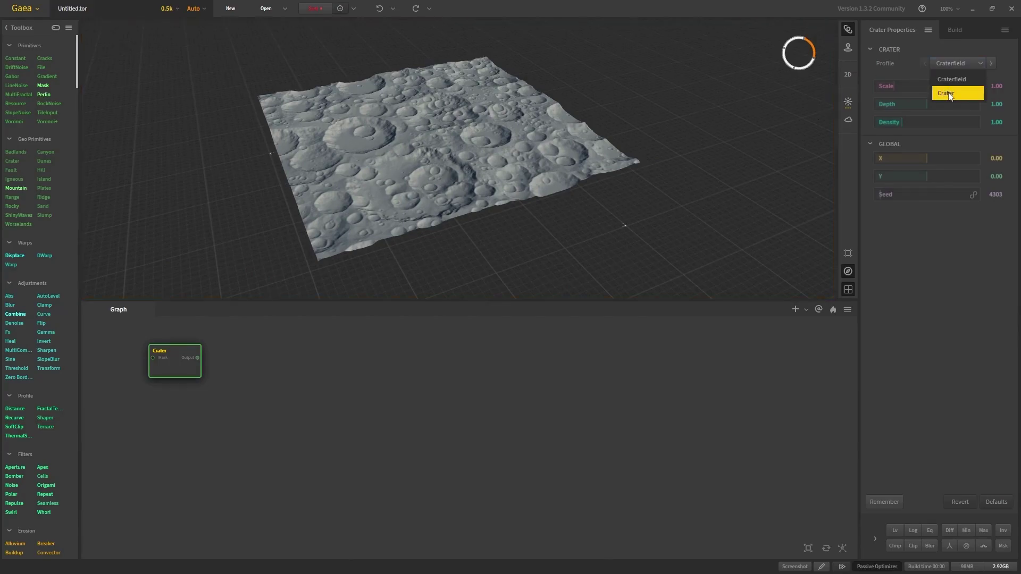
left_click(949, 92)
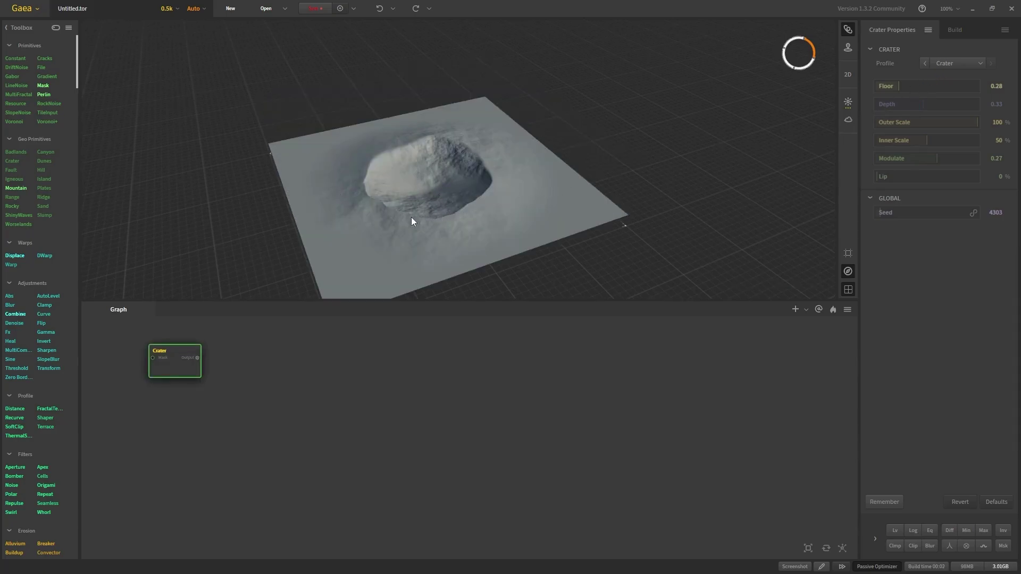
left_click(944, 66)
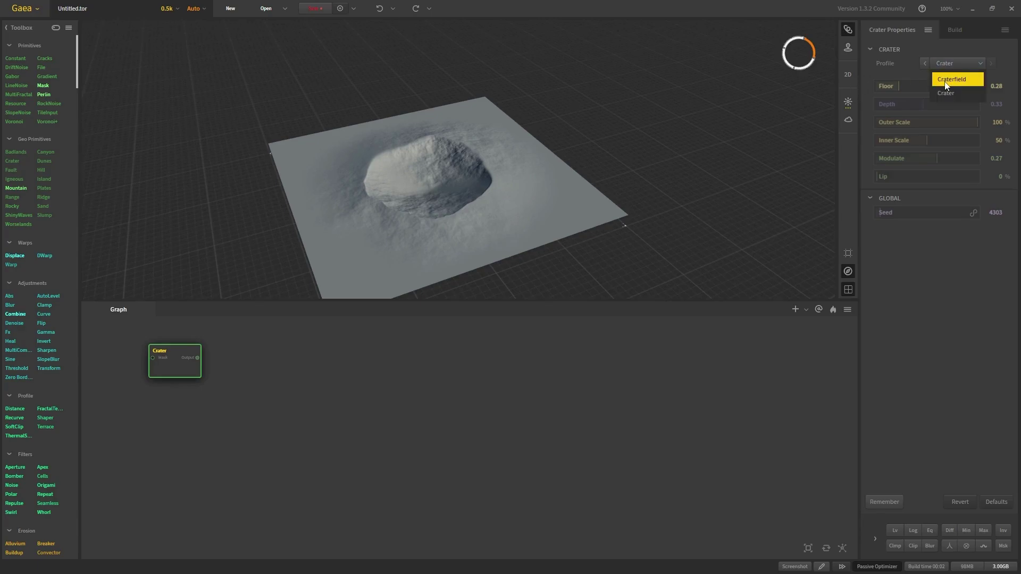
left_click(952, 79)
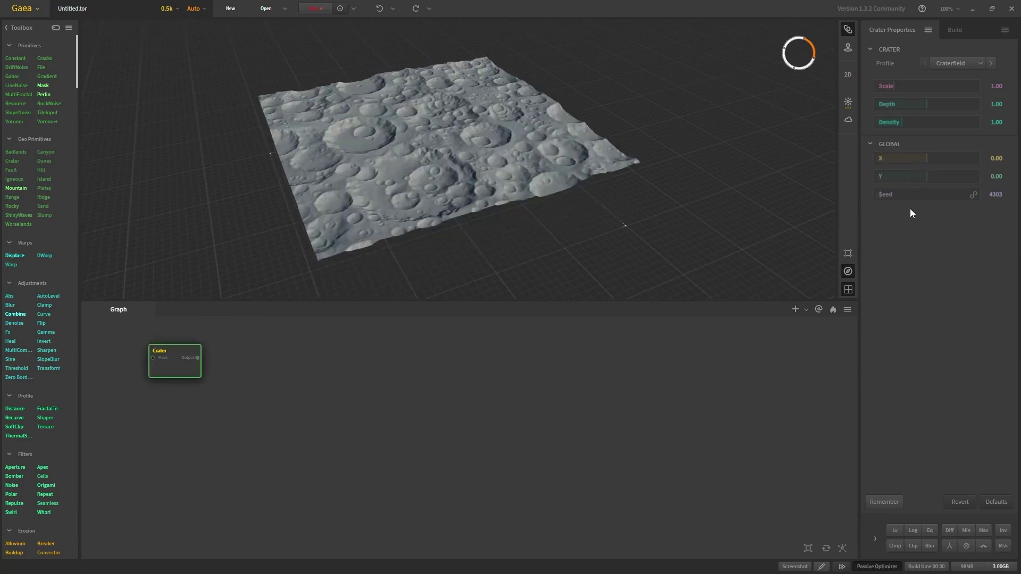
Set the Crater node's seed to 28040
left_click_drag(884, 197, 918, 195)
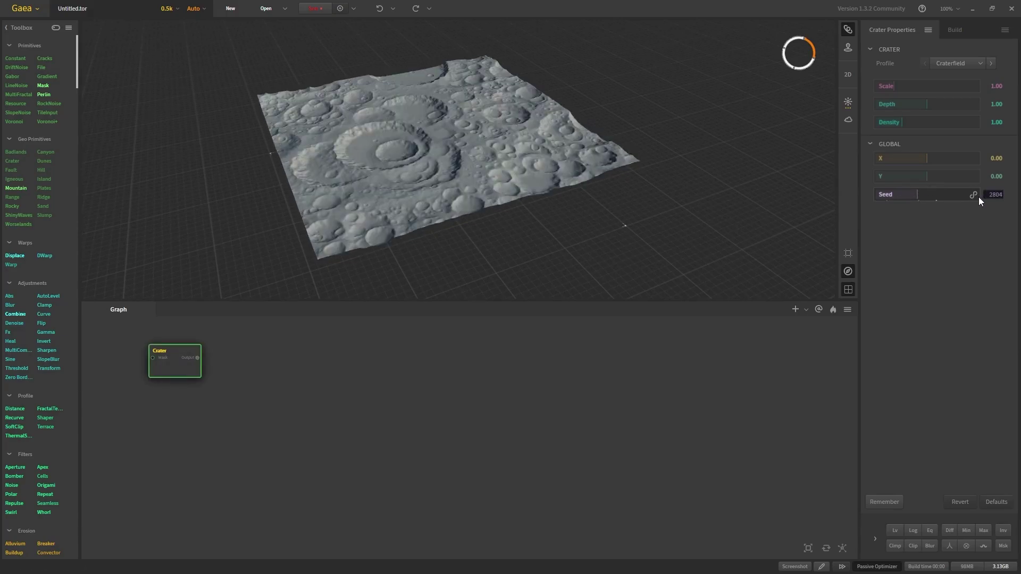
type("0")
key("Return")
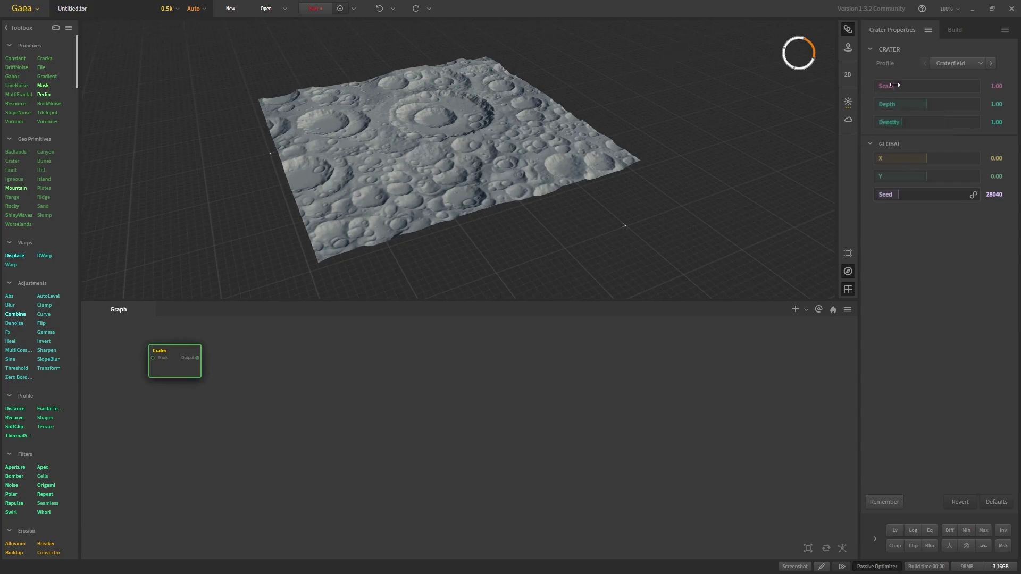
Set the Crater node's Scale to 1.57 and its Depth to 1.80
left_click_drag(895, 85, 903, 85)
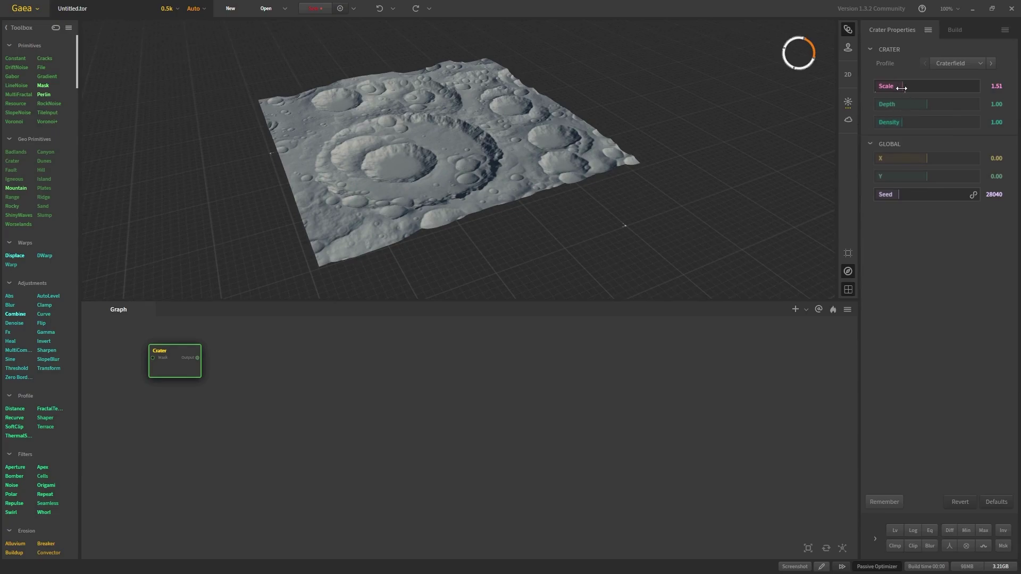
left_click_drag(902, 85, 903, 87)
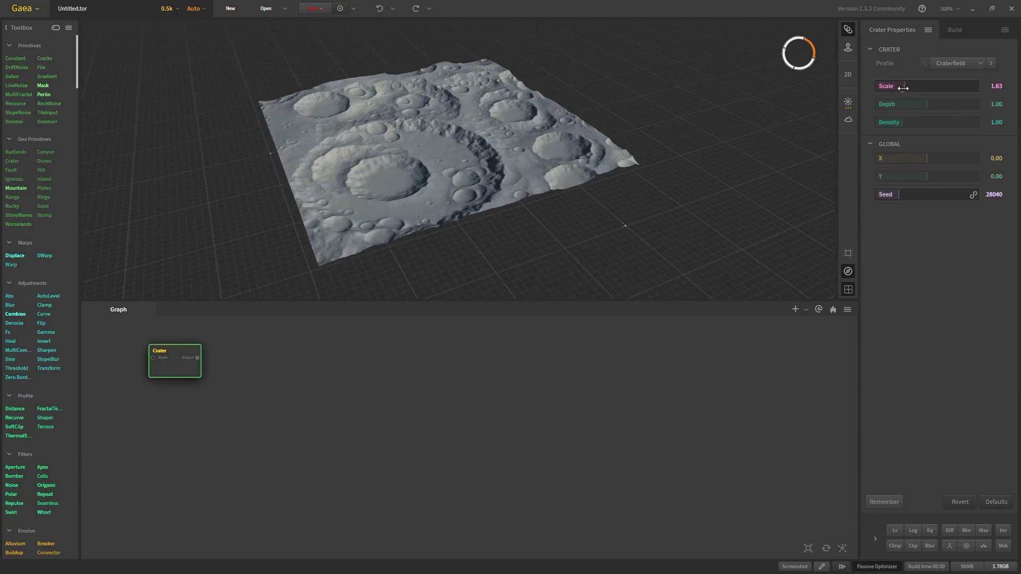
left_click_drag(903, 88, 901, 87)
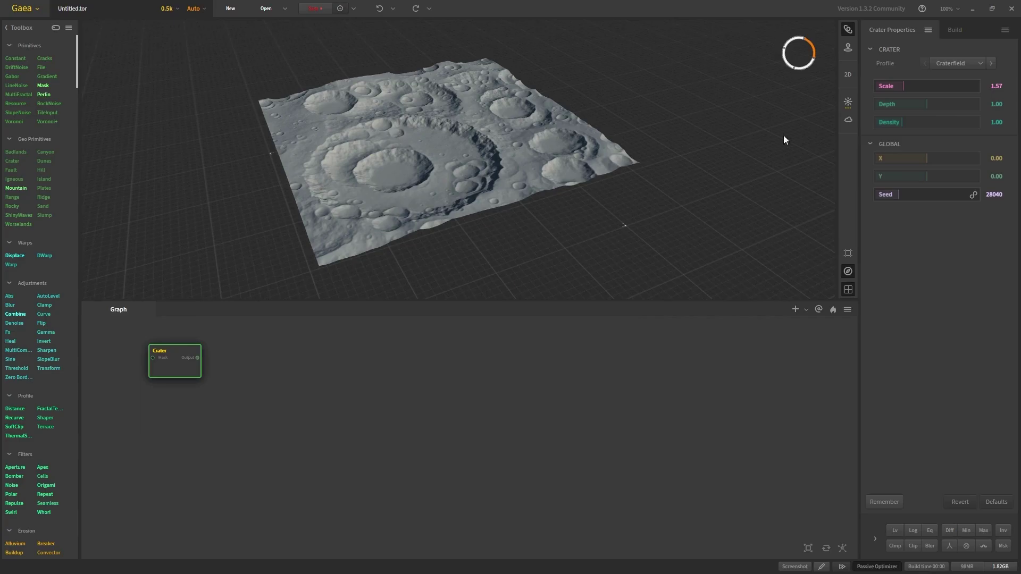
left_click_drag(926, 105, 968, 104)
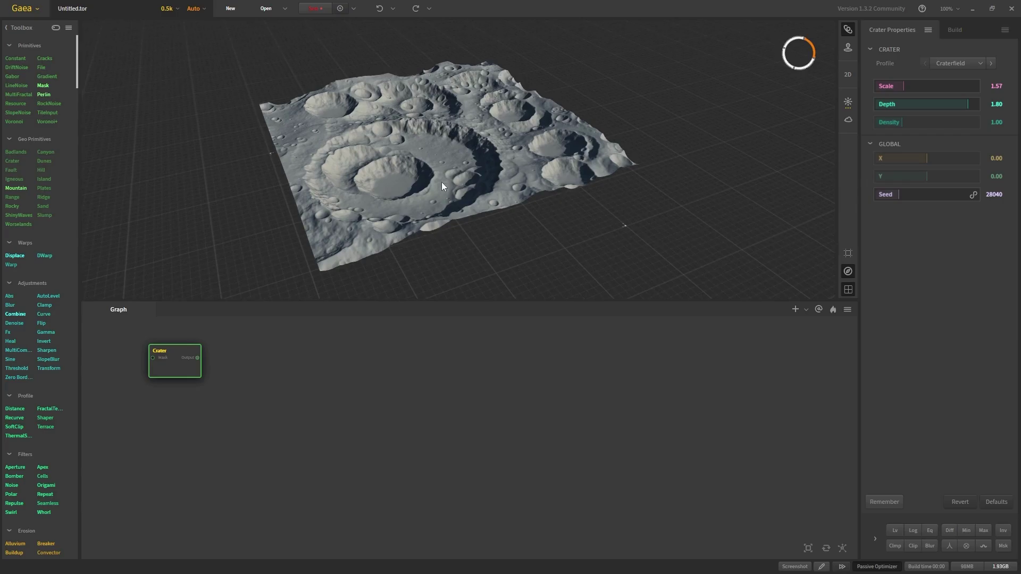
left_click_drag(441, 182, 455, 155)
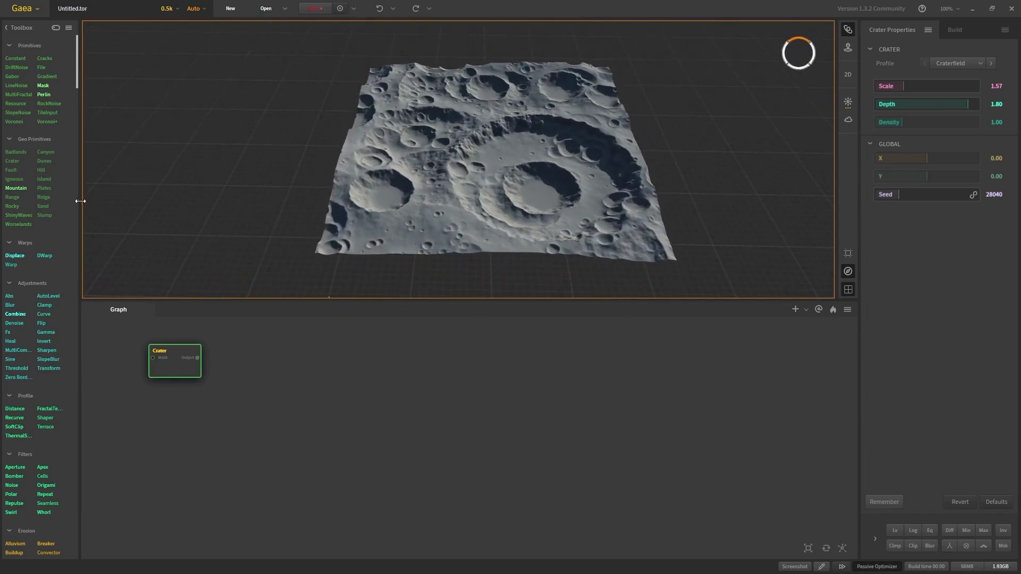
Add a Badlands node below the Crater node and select it
left_click_drag(14, 153, 168, 398)
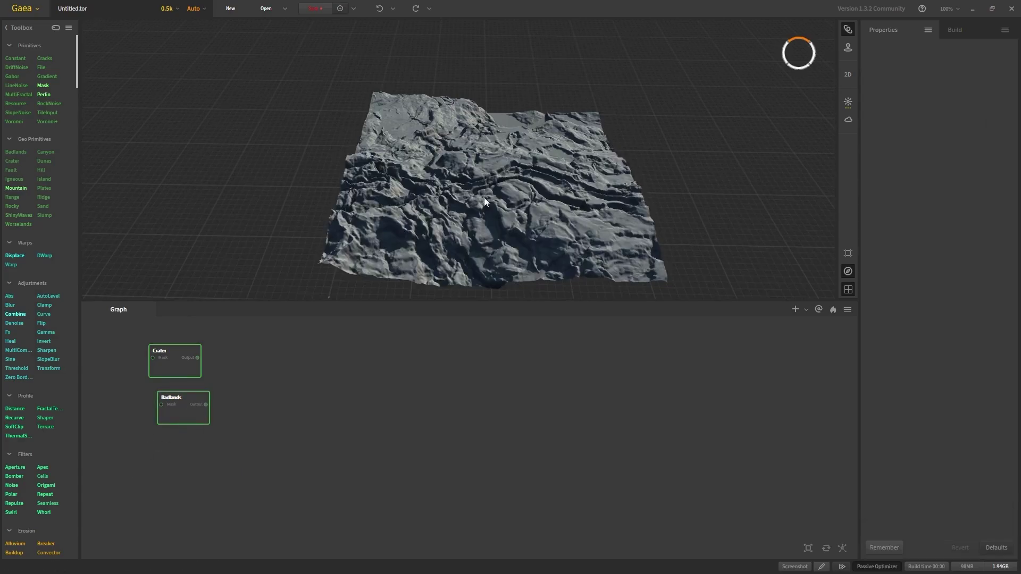
left_click_drag(409, 214, 377, 259)
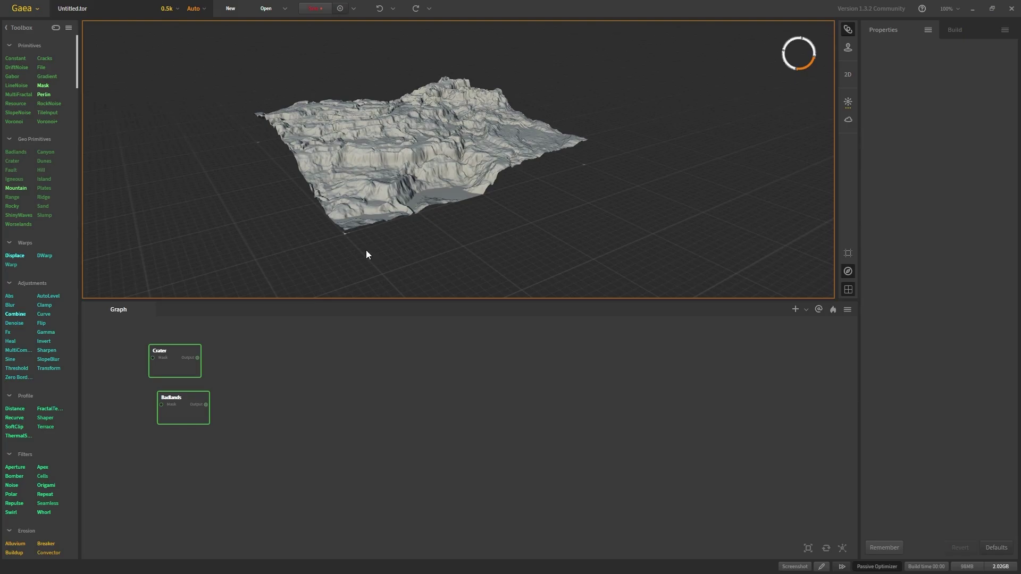
left_click(190, 403)
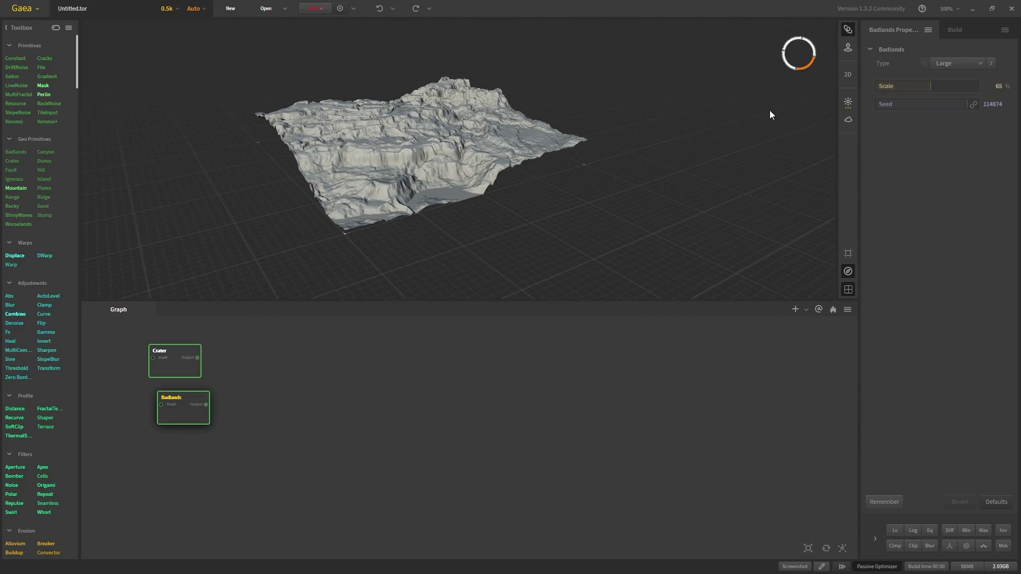
Set the Badlands node's type to Small and its seed to 60198
left_click(958, 68)
left_click(952, 94)
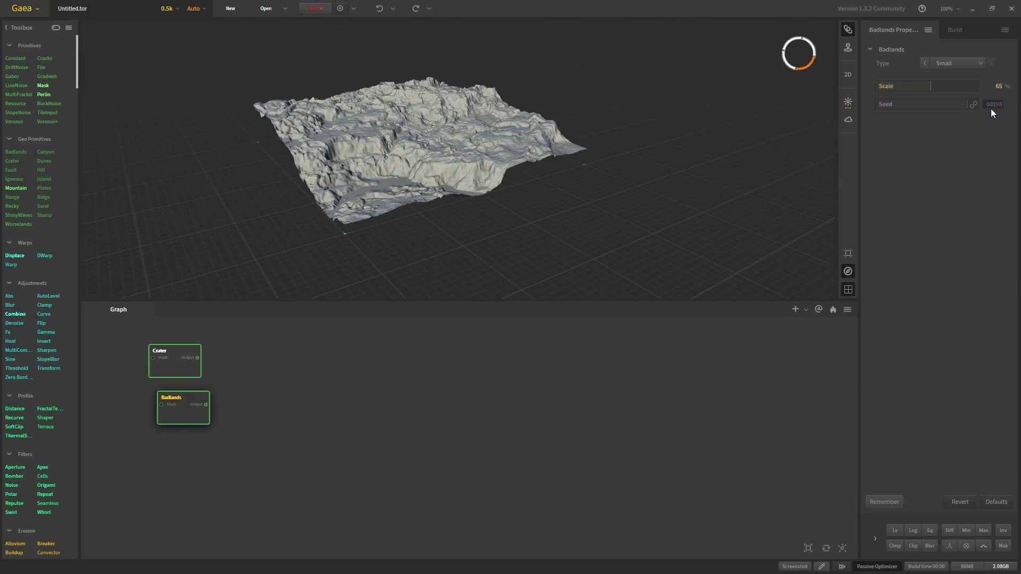
key("Return")
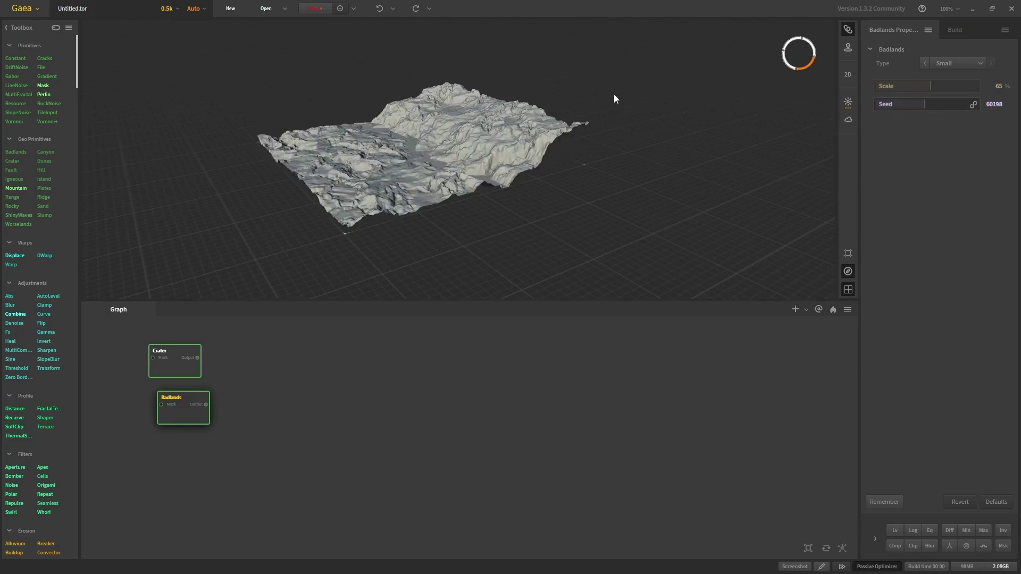
left_click_drag(370, 177, 354, 148)
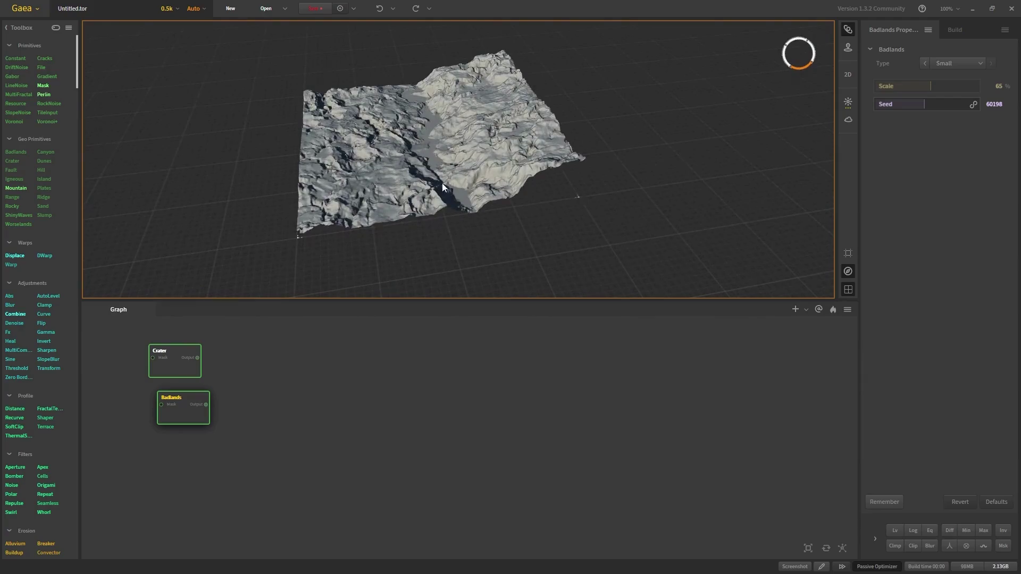
left_click_drag(374, 160, 395, 199)
Align the Badlands node under Crater and add a Combine node fed by Crater as first and Badlands as second input
left_click_drag(183, 423, 175, 422)
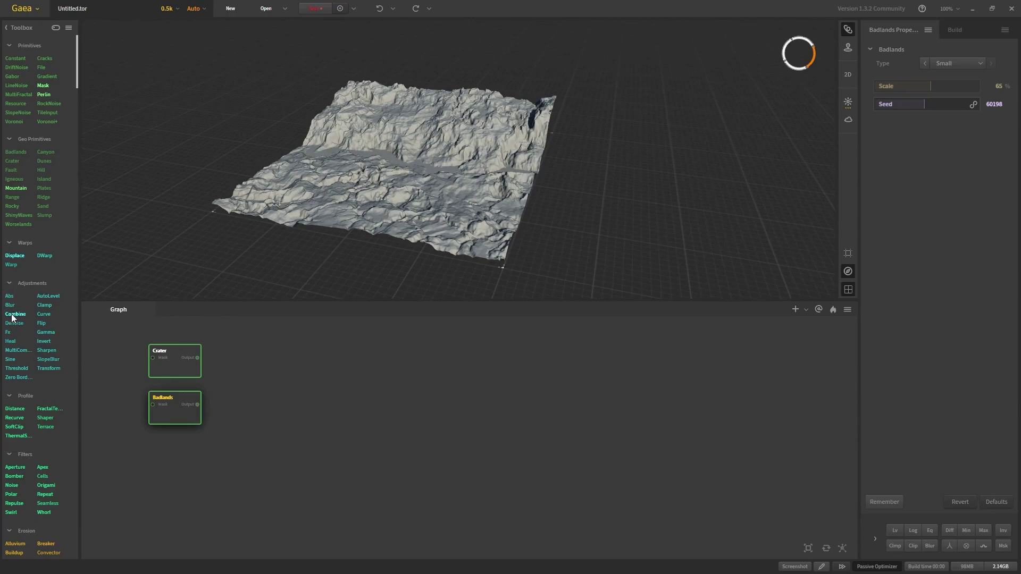
left_click_drag(15, 314, 254, 382)
left_click_drag(233, 422, 231, 418)
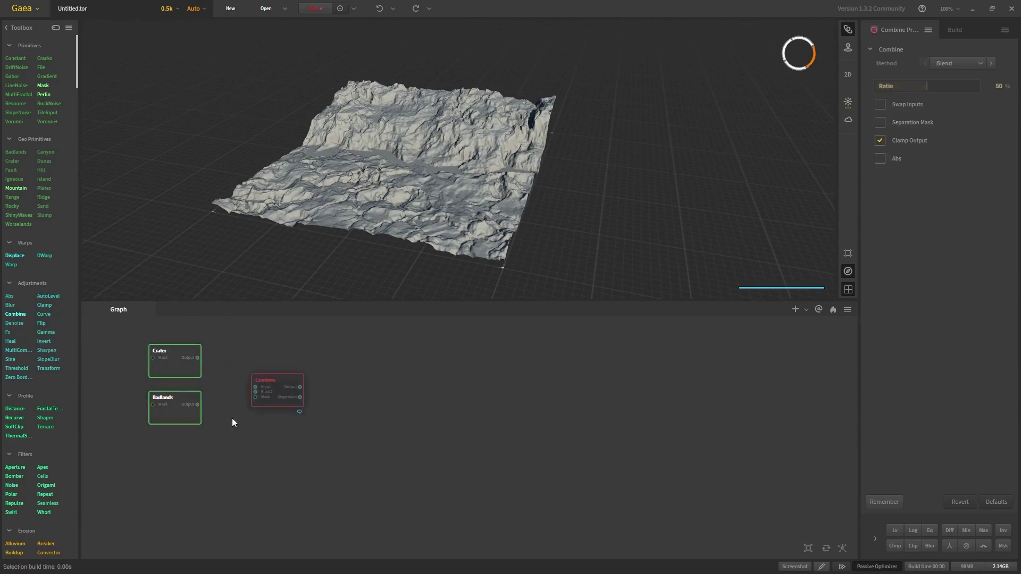
left_click_drag(309, 361, 238, 442)
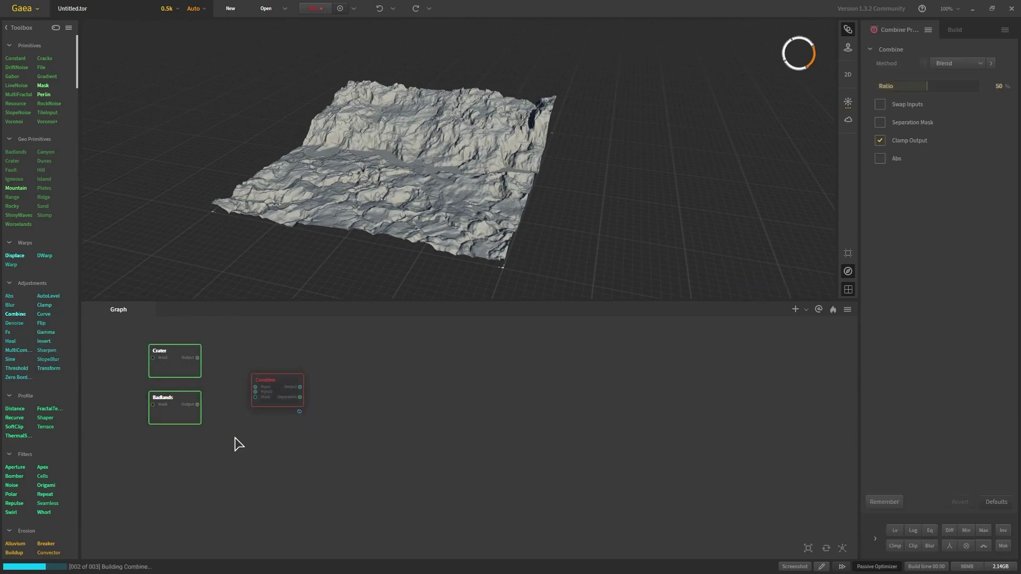
key("Delete")
left_click_drag(198, 358, 207, 417)
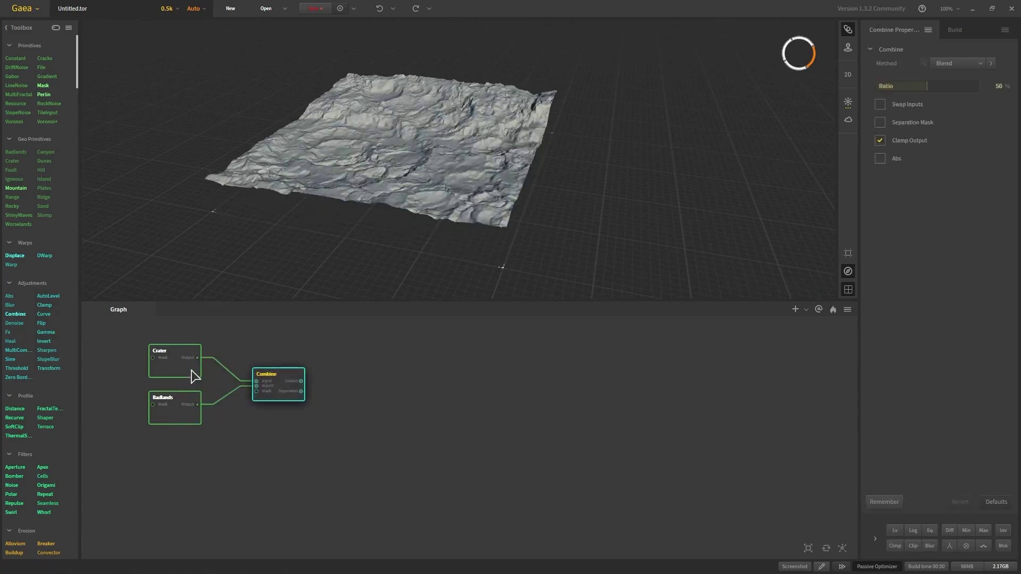
left_click_drag(197, 357, 320, 341)
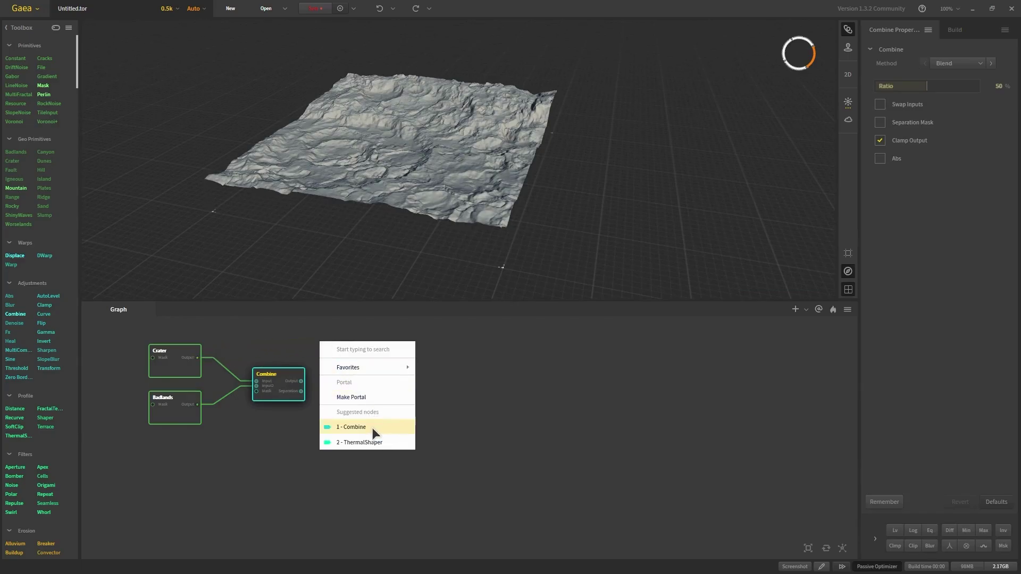
left_click(259, 454)
left_click(261, 454)
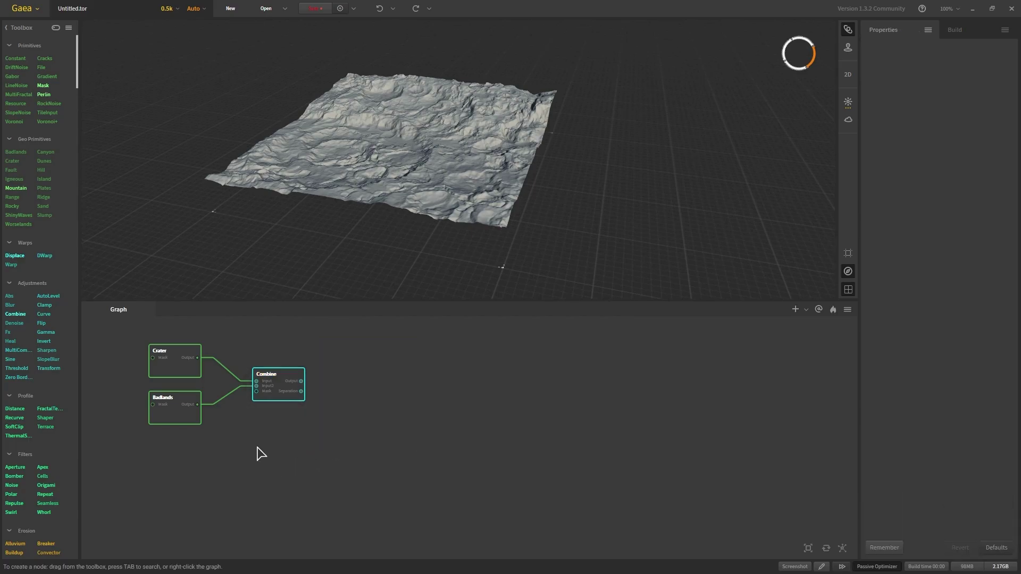
Set the Combine node's method to Max
middle_click_drag(223, 419, 246, 429)
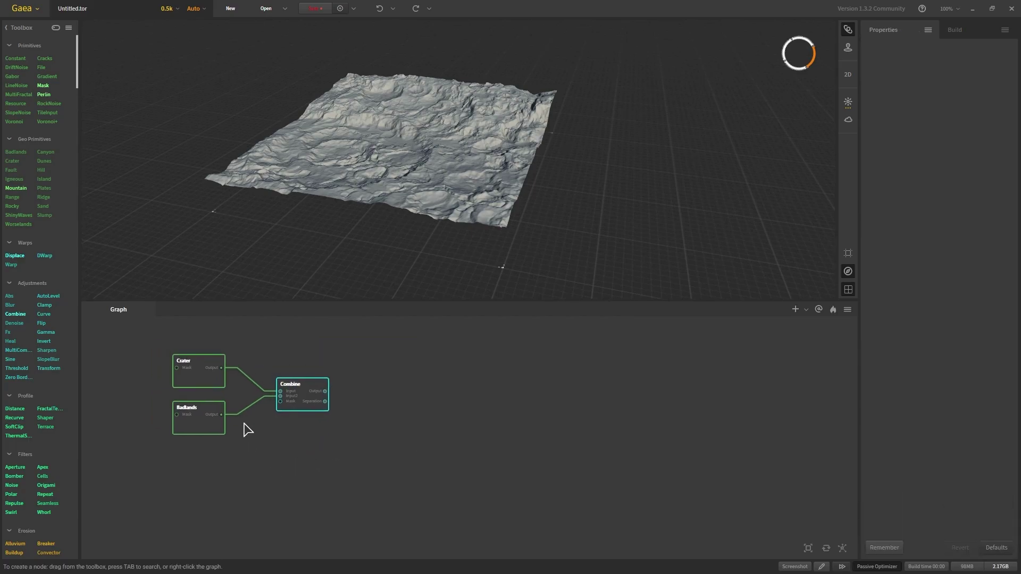
left_click(301, 392)
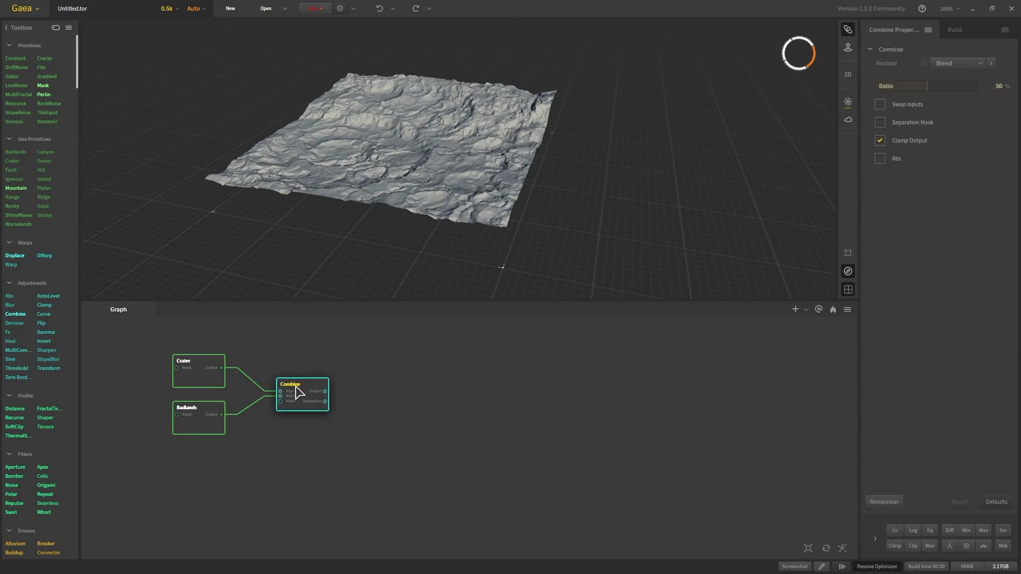
left_click(950, 66)
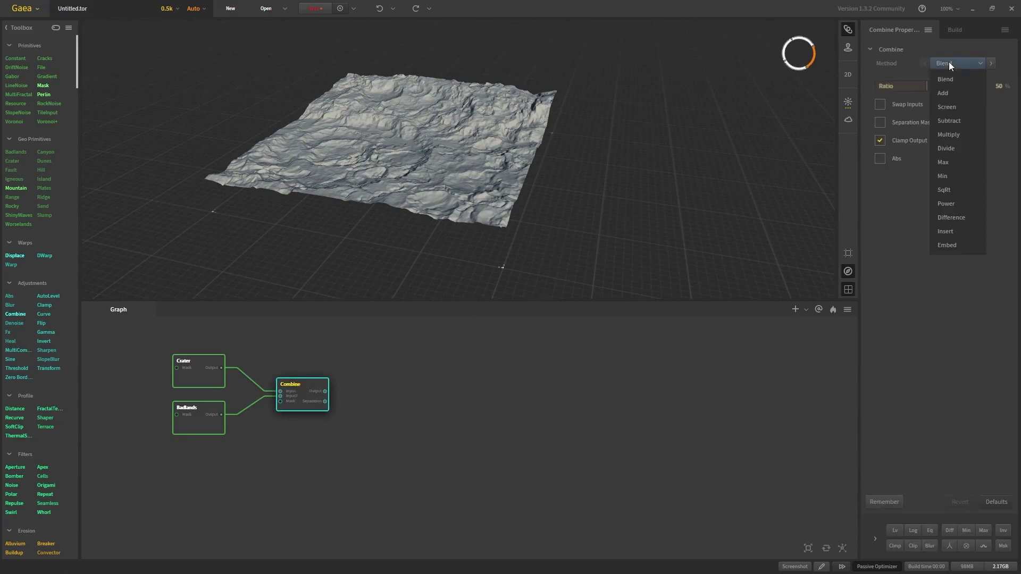
left_click(943, 162)
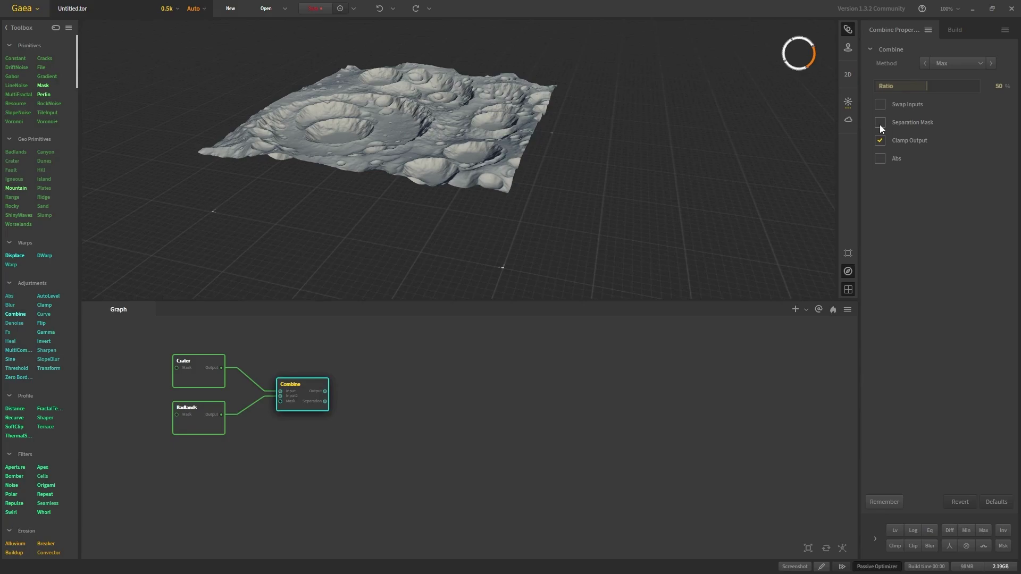
scroll(373, 242, "up", 3)
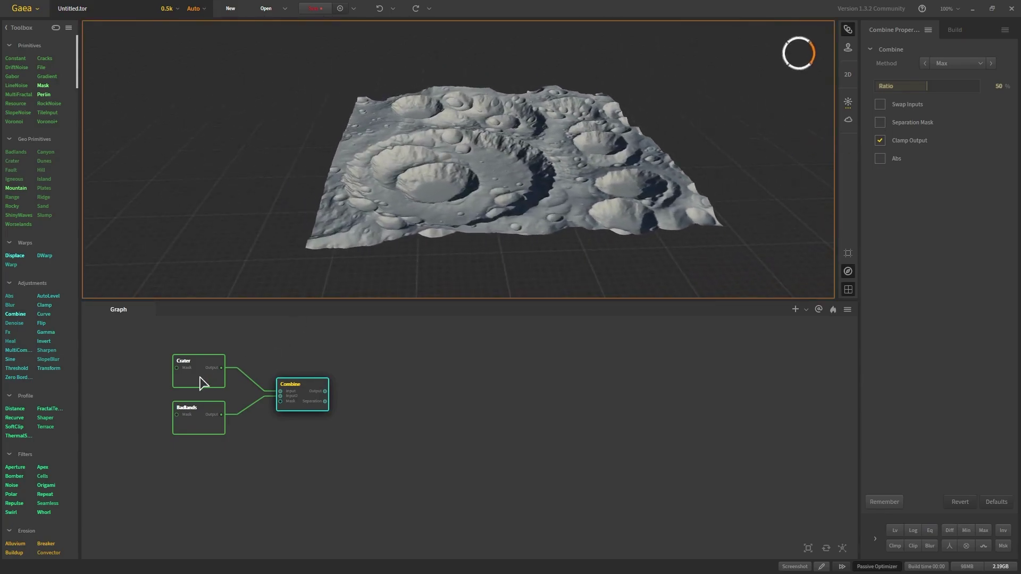
left_click(199, 382)
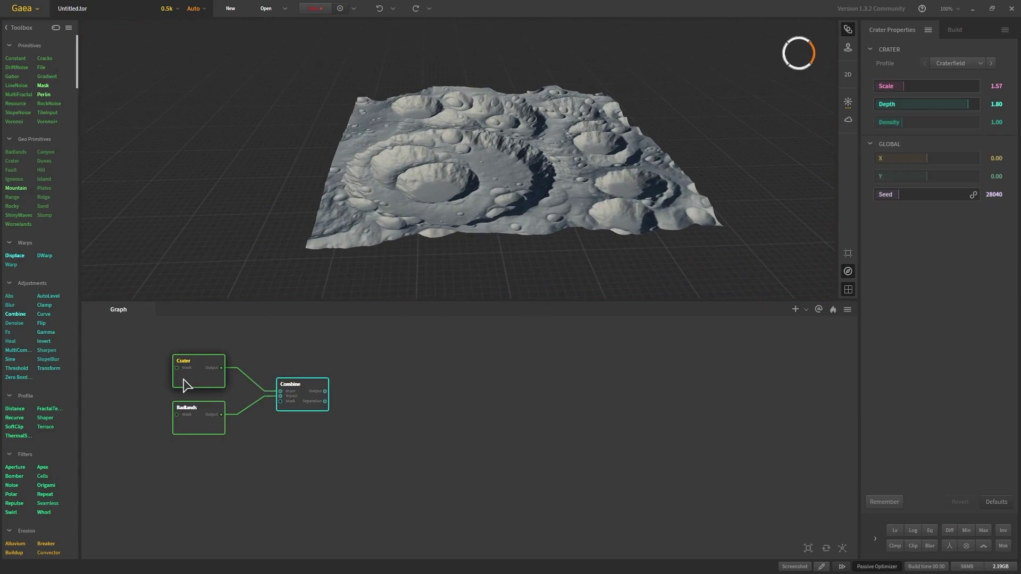
middle_click_drag(250, 376, 261, 382)
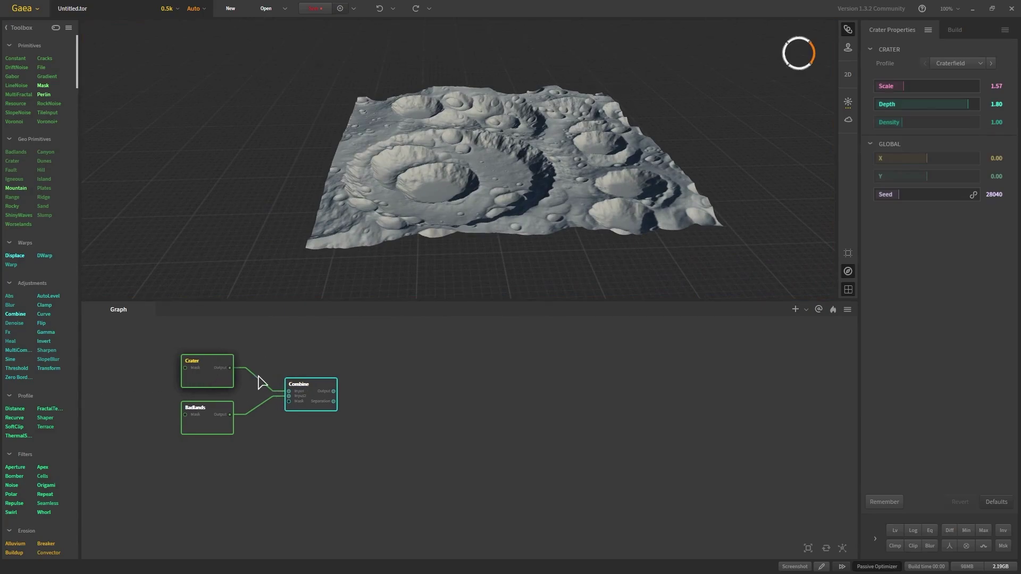
left_click(321, 402)
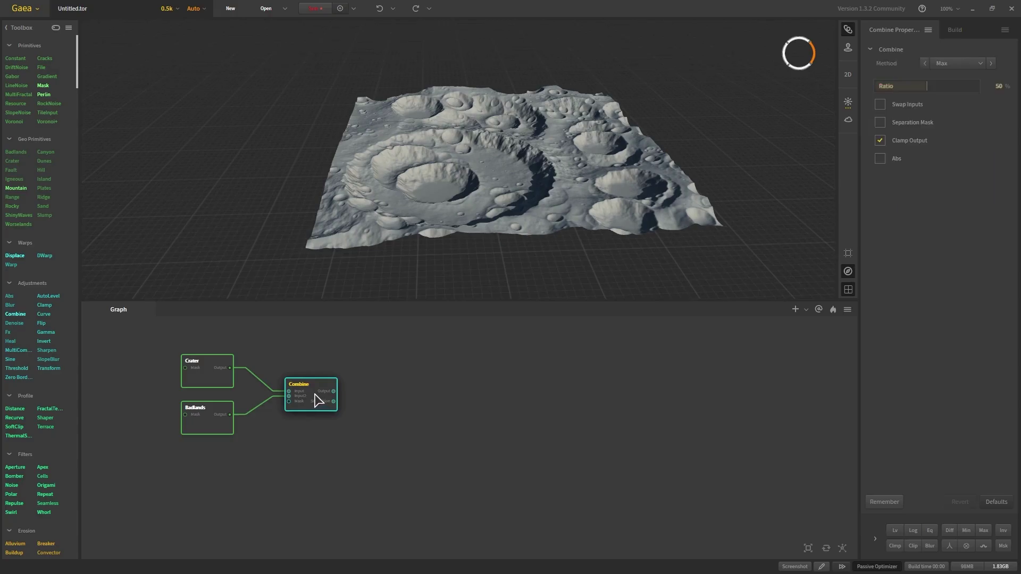
left_click(223, 422)
left_click(207, 375)
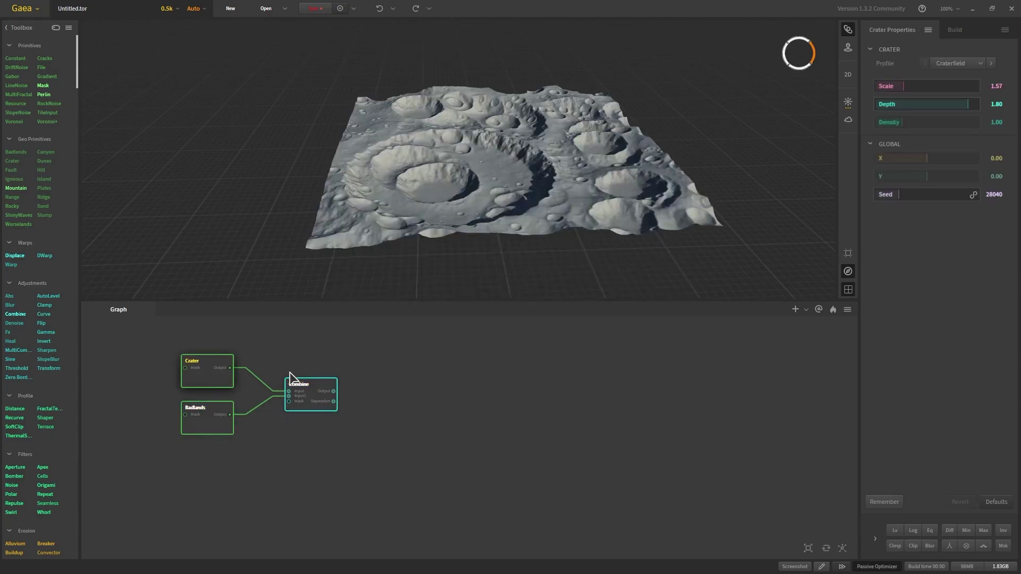
Enable the Lv and Clamp post-processes on the Combine node and set Clamp Max to 32%
left_click(313, 387)
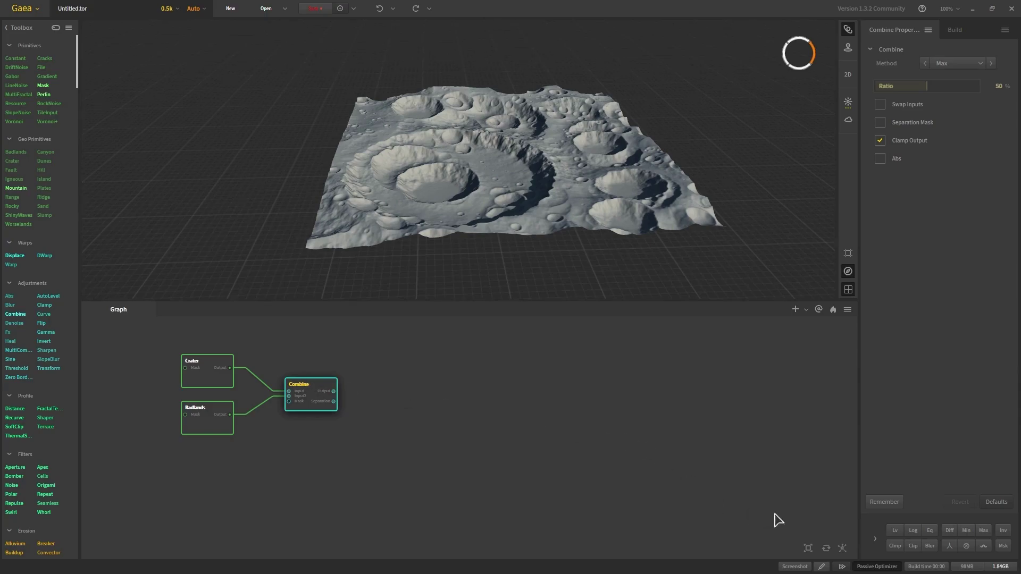
left_click(892, 530)
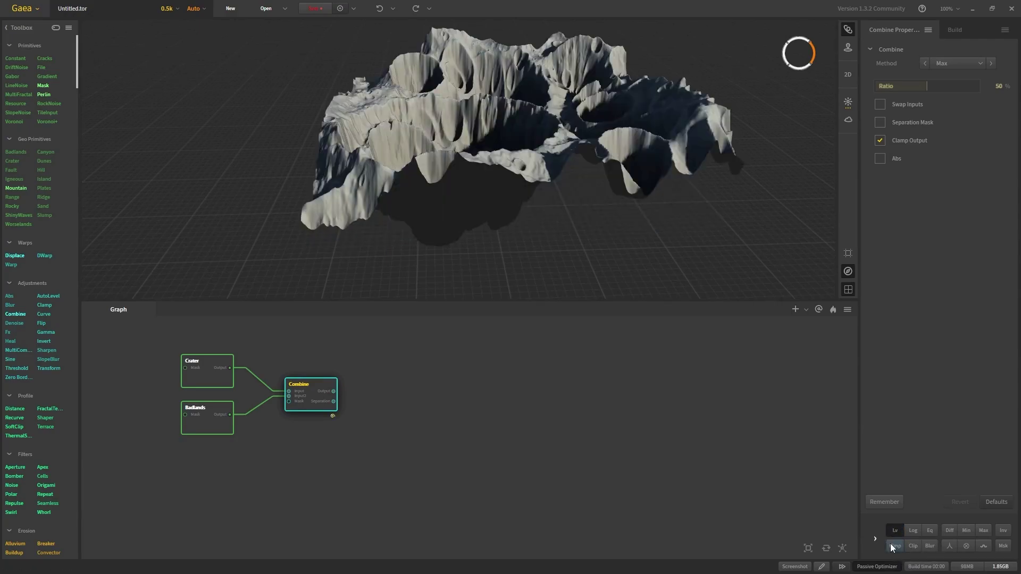
left_click(892, 544)
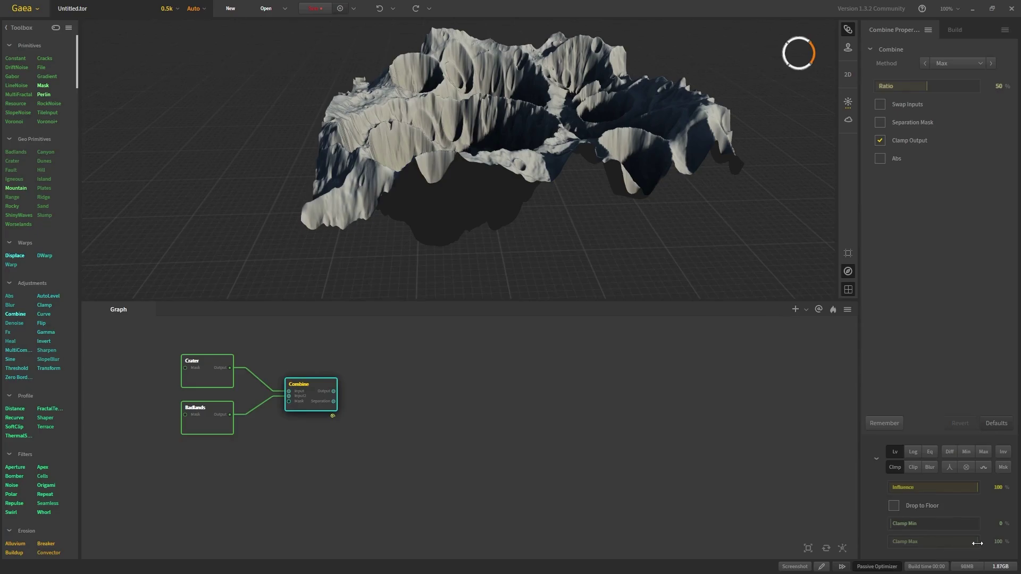
left_click_drag(978, 543, 921, 545)
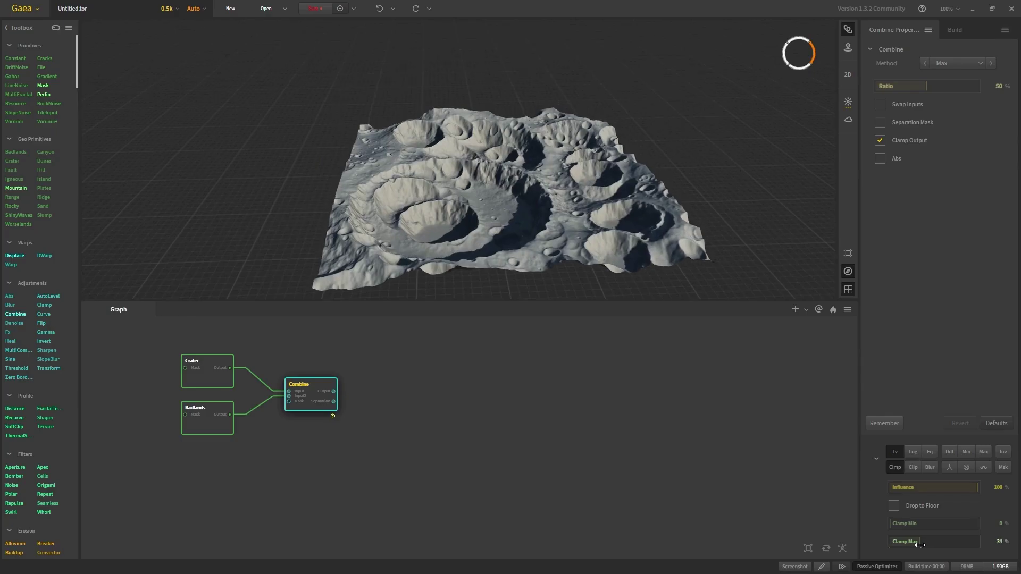
left_click_drag(919, 546, 919, 545)
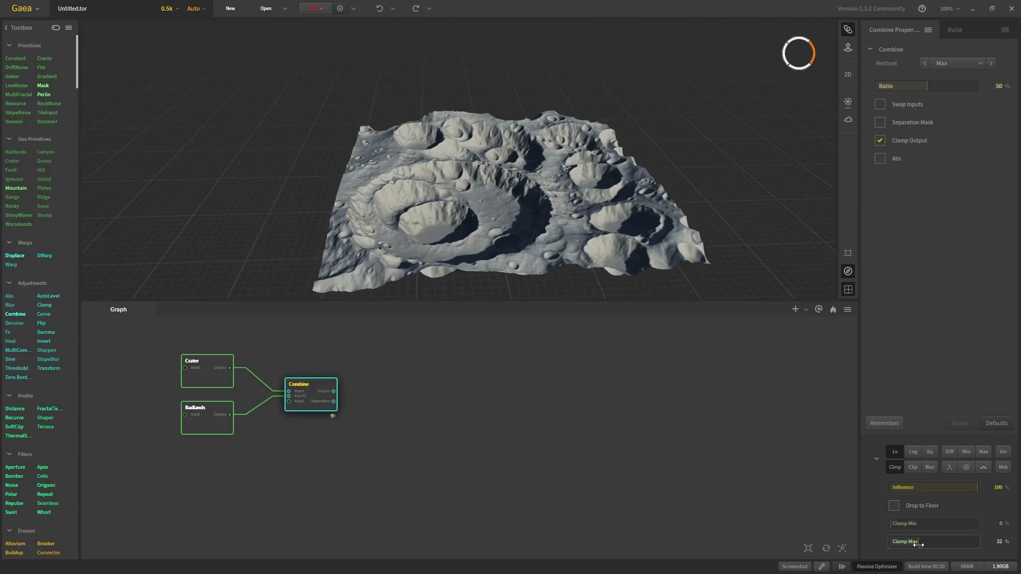
Preview the Crater and Badlands outputs separately and compare them with the Combine node's result
left_click(212, 376)
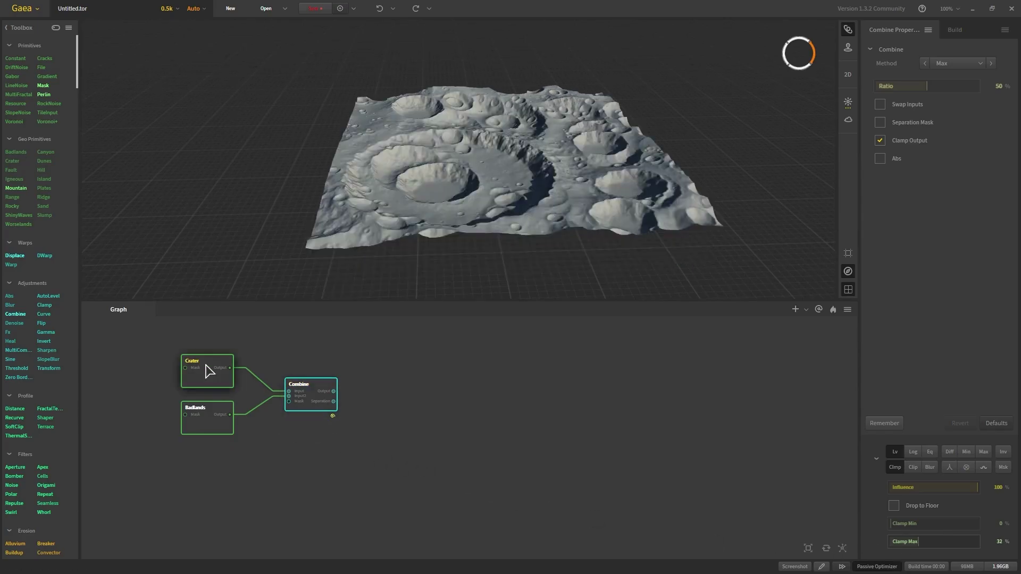
left_click(201, 409)
left_click(321, 396)
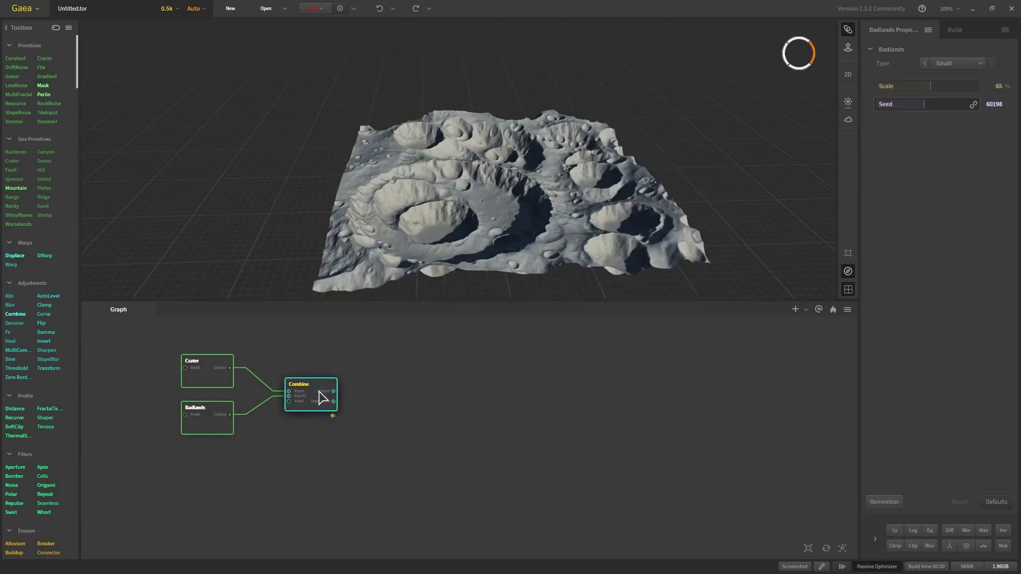
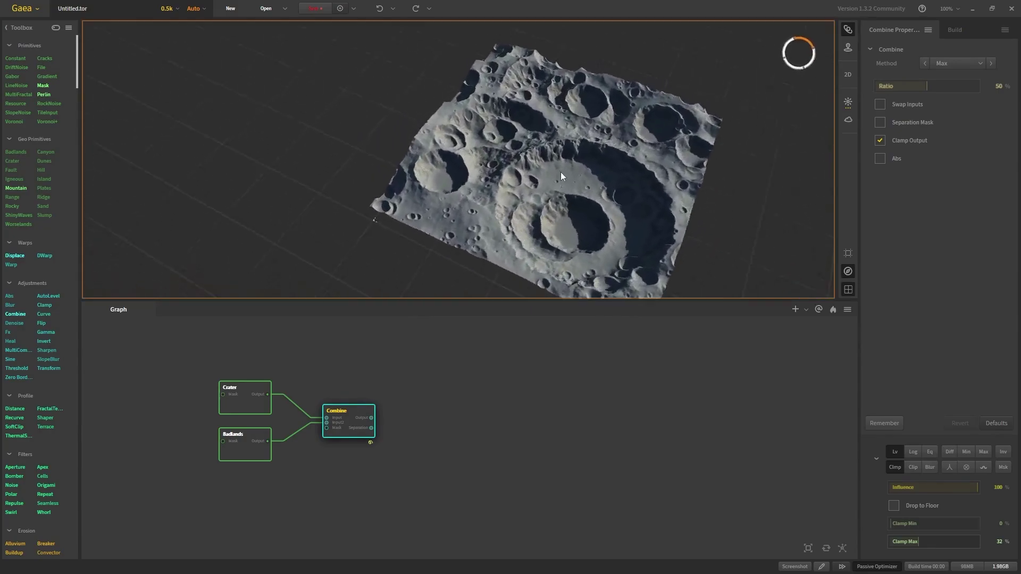
Try the Add and Subtract methods on the Combine node, returning to Max after each
left_click(954, 63)
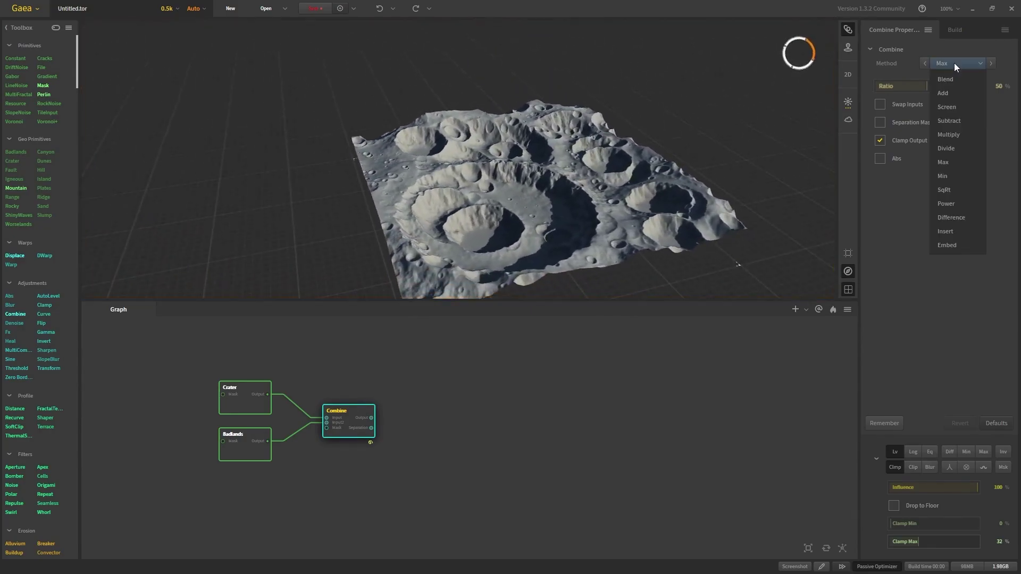
left_click(952, 93)
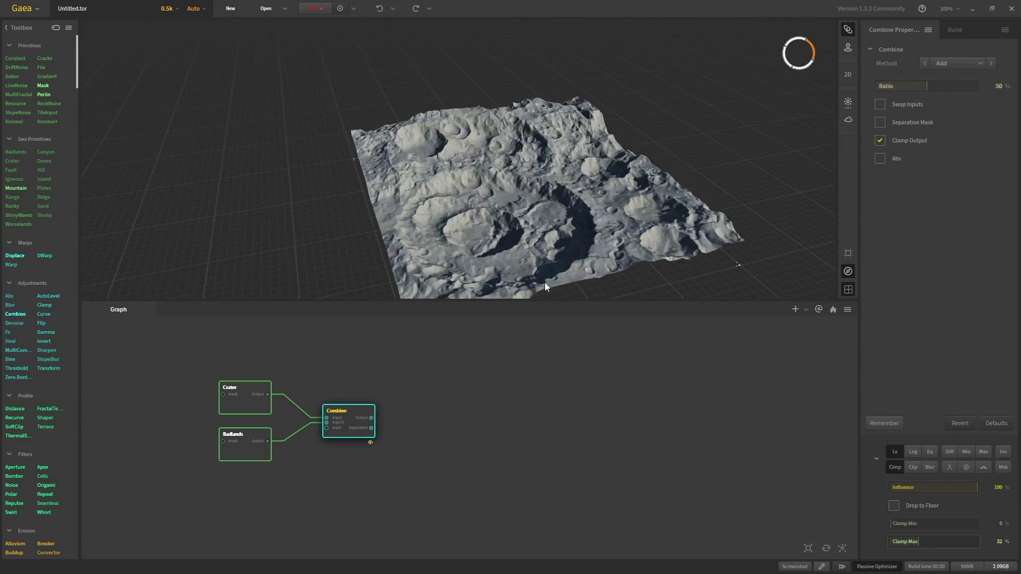
left_click(939, 63)
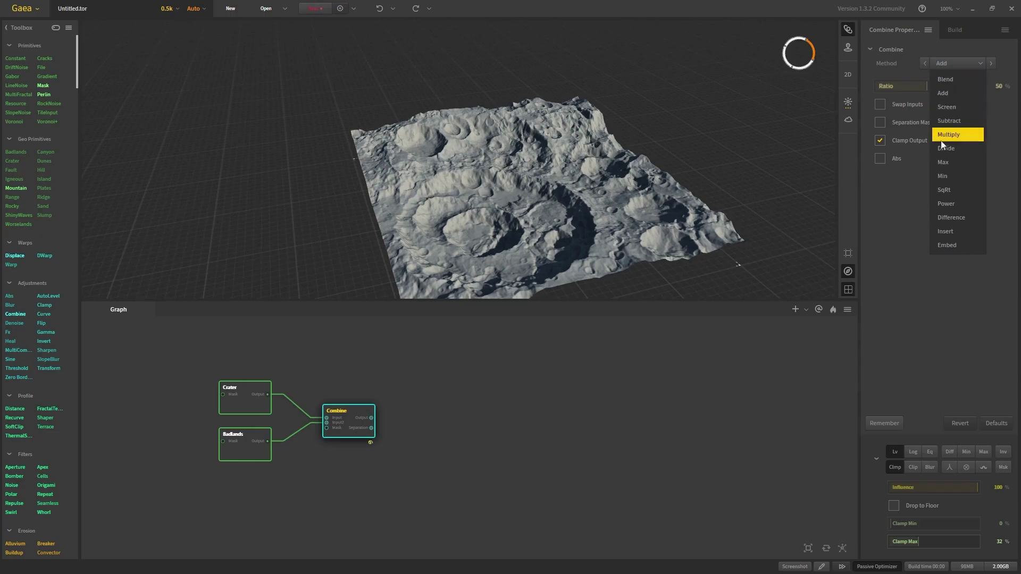
left_click(944, 162)
left_click(952, 63)
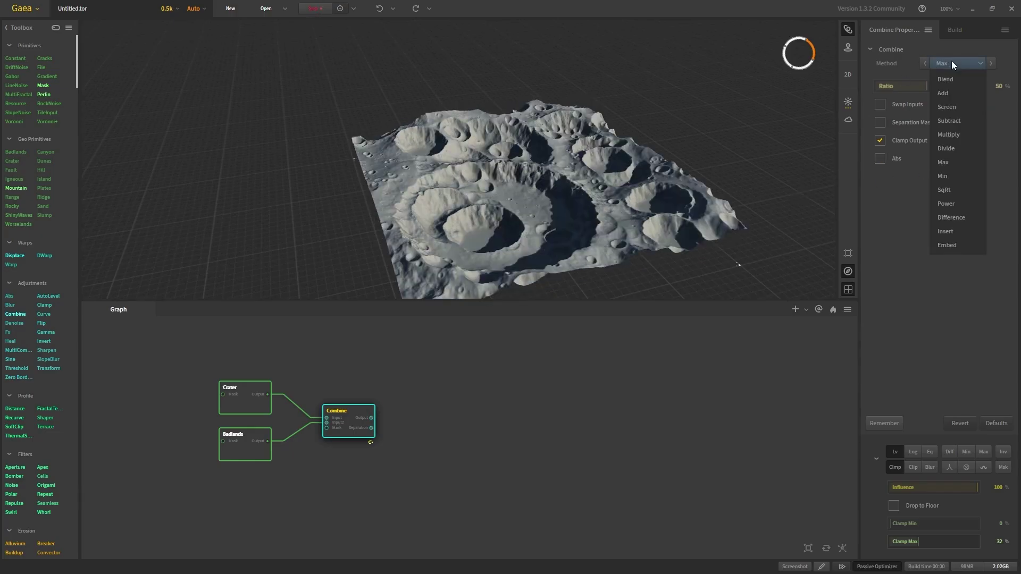
left_click(940, 124)
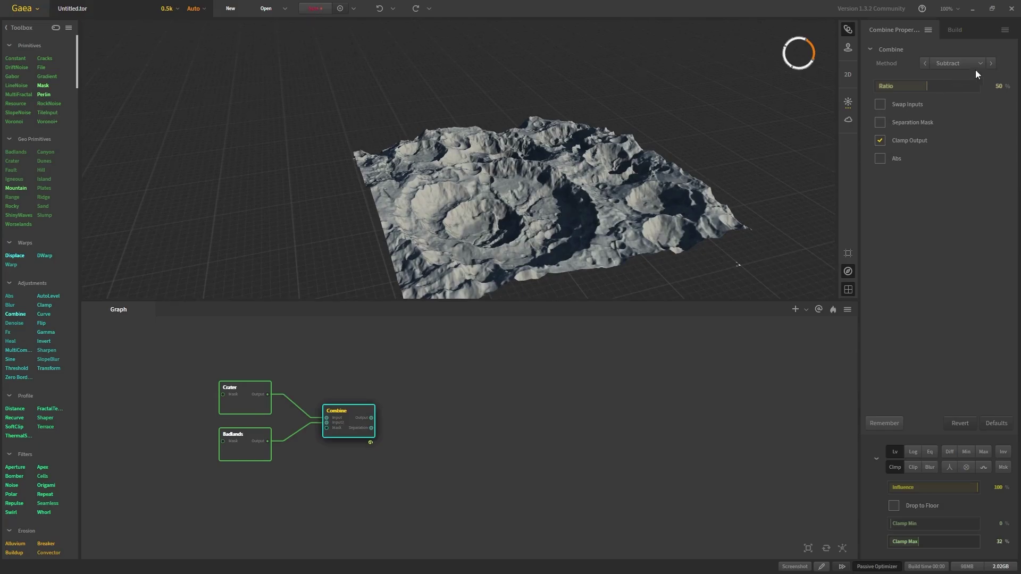
left_click(957, 64)
left_click(953, 162)
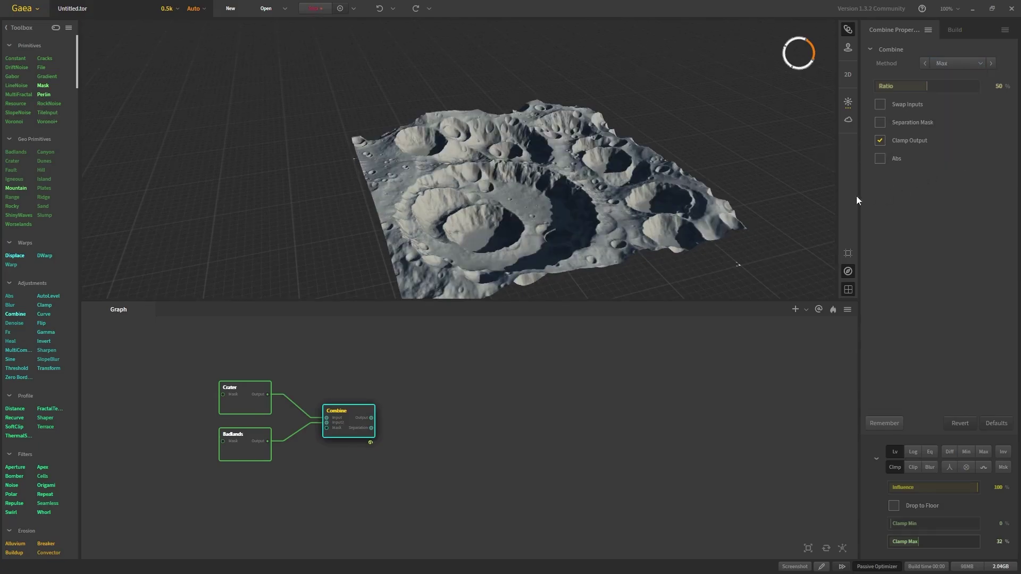
Add a FractalTerraces node beside the Combine node and feed it from Combine's output
middle_click_drag(445, 349, 434, 335)
left_click_drag(426, 217, 579, 135)
middle_click_drag(579, 135, 605, 156)
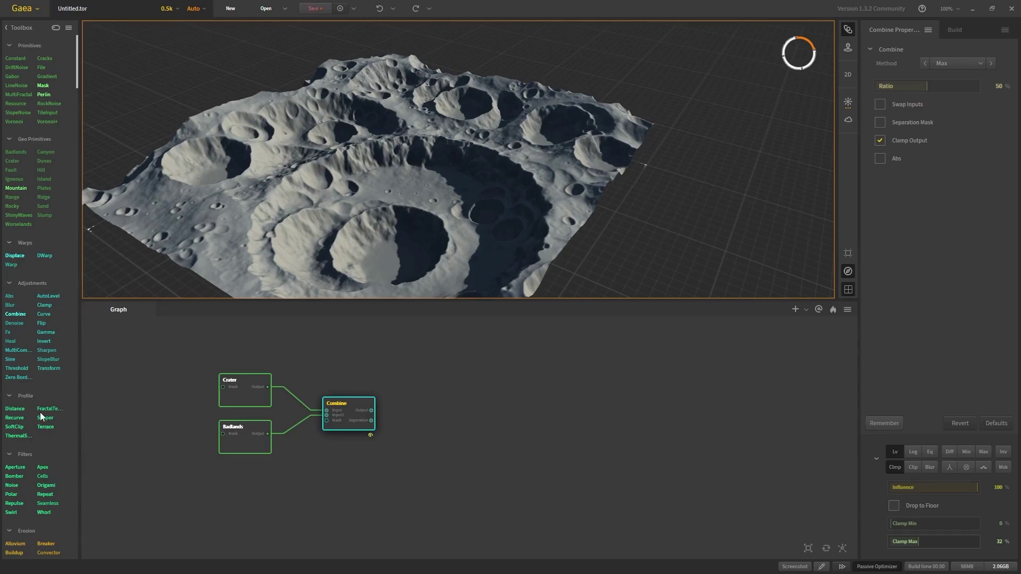
left_click_drag(43, 411, 398, 414)
left_click_drag(342, 447, 430, 397)
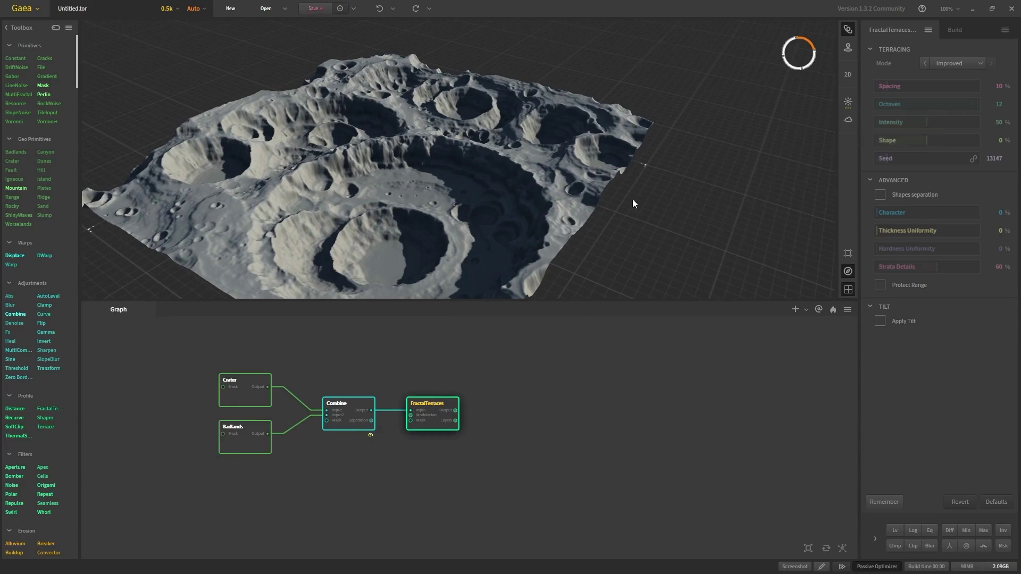
Set the FractalTerraces mode to Classic and its Spacing to 4%
scroll(400, 145, "up", 5)
left_click(936, 63)
left_click(946, 78)
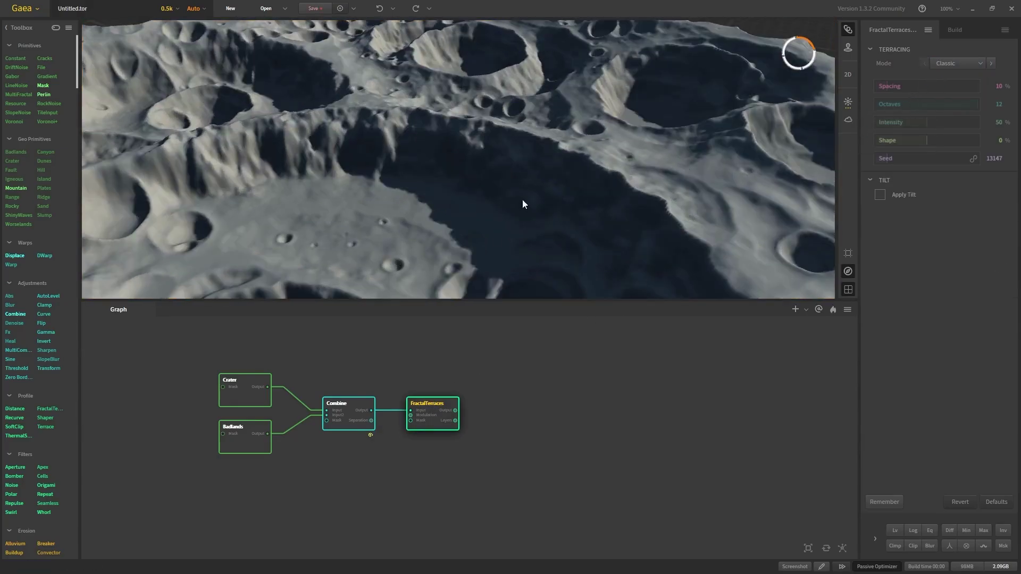
scroll(440, 204, "down", 2)
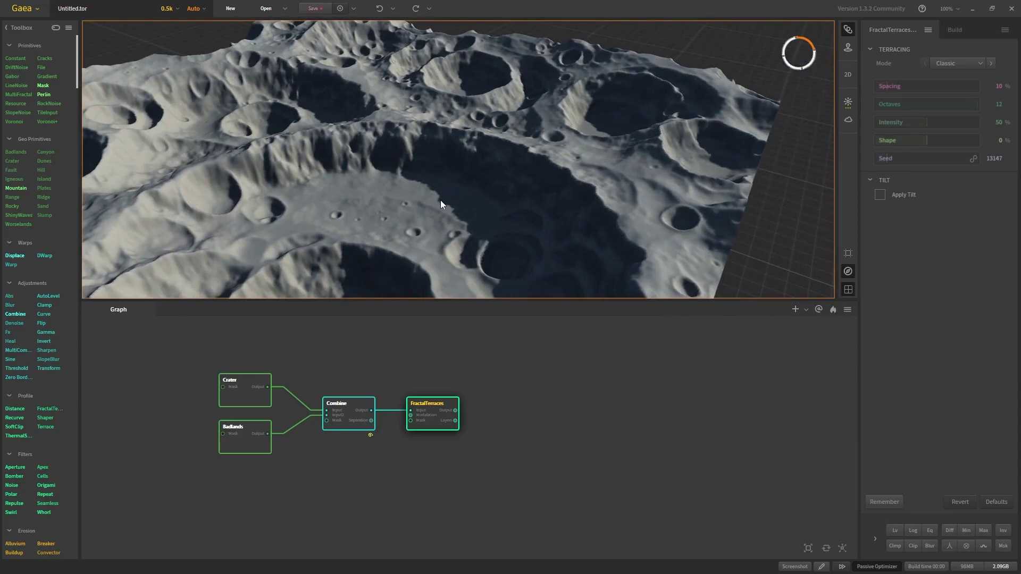
scroll(441, 202, "down", 1)
scroll(430, 160, "up", 3)
left_click(884, 85)
left_click_drag(883, 86, 880, 86)
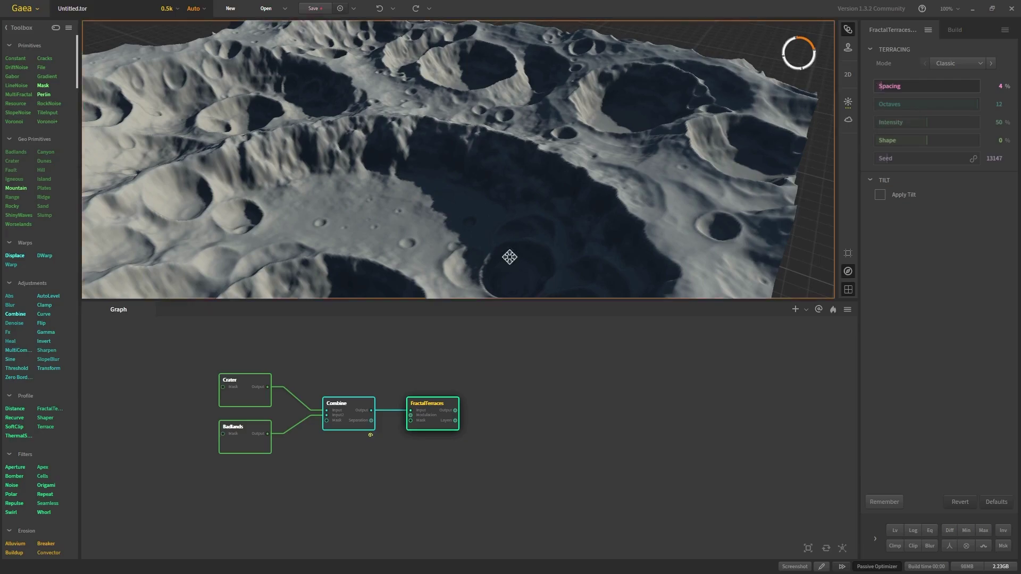
Set the FractalTerraces Intensity to 70% and Shape to 20%, and inspect the terraced craters
scroll(510, 257, "up", 2)
left_click_drag(930, 125, 951, 124)
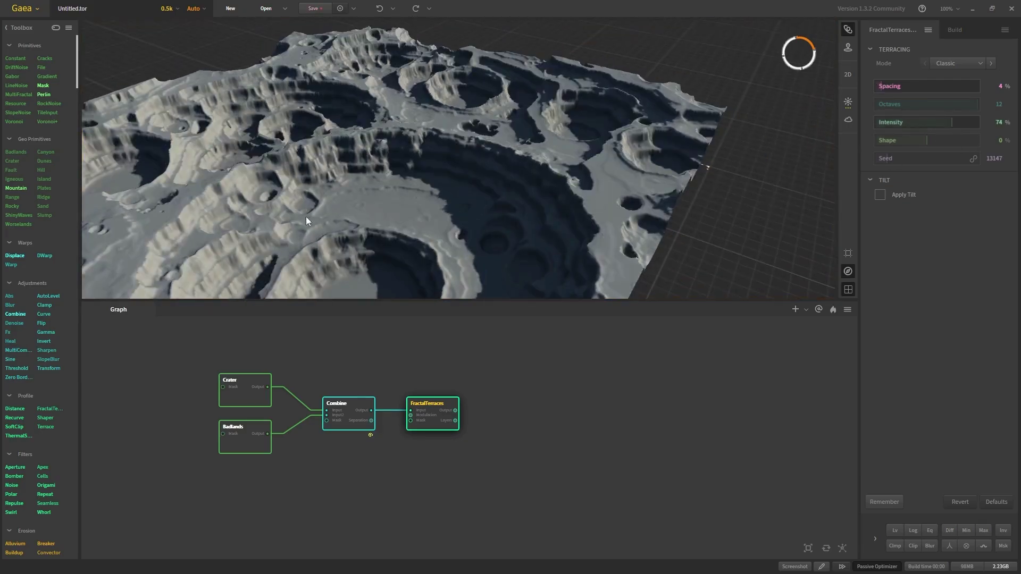
scroll(365, 136, "up", 3)
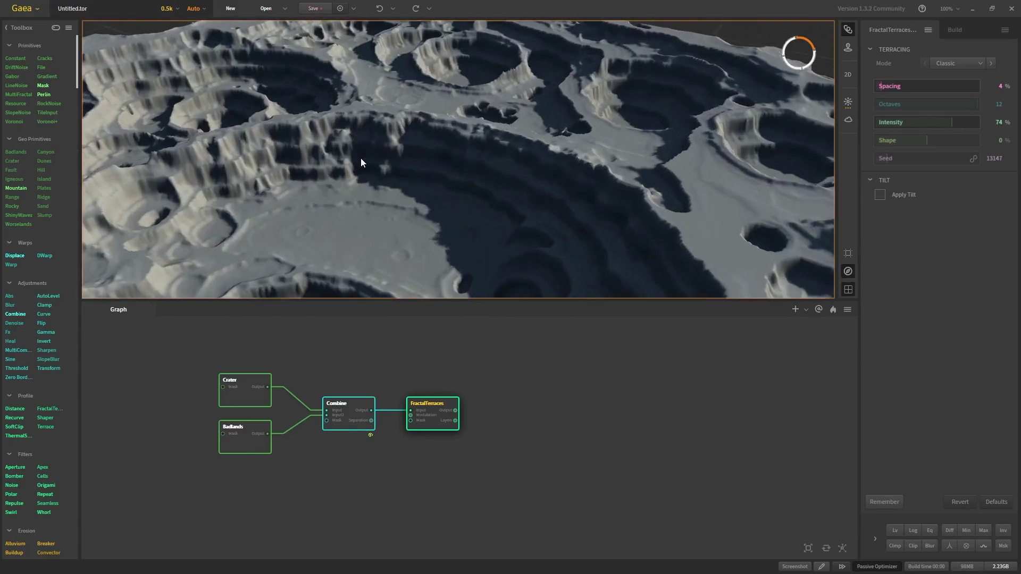
left_click(948, 124)
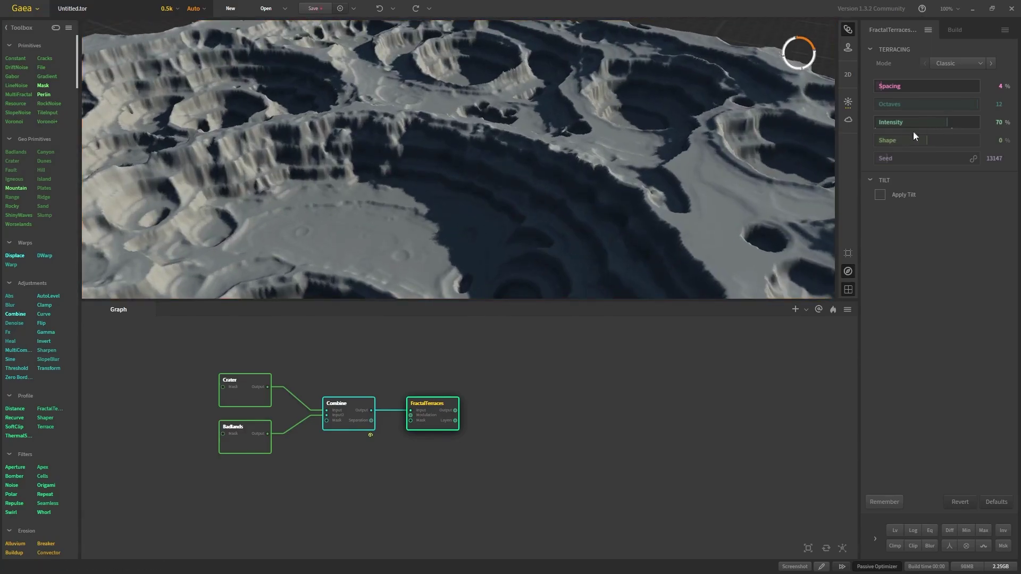
scroll(655, 169, "down", 2)
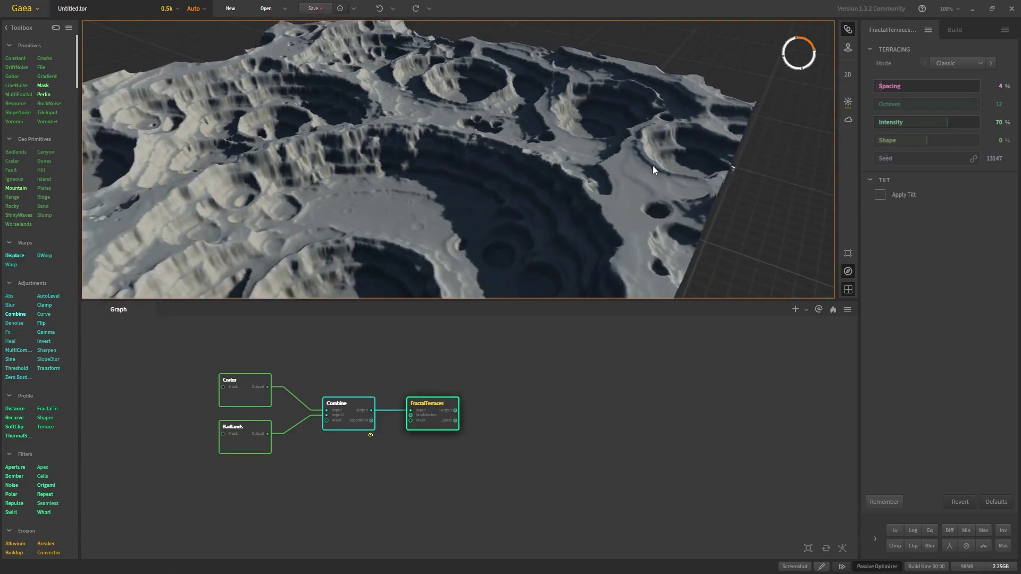
left_click_drag(929, 142, 932, 142)
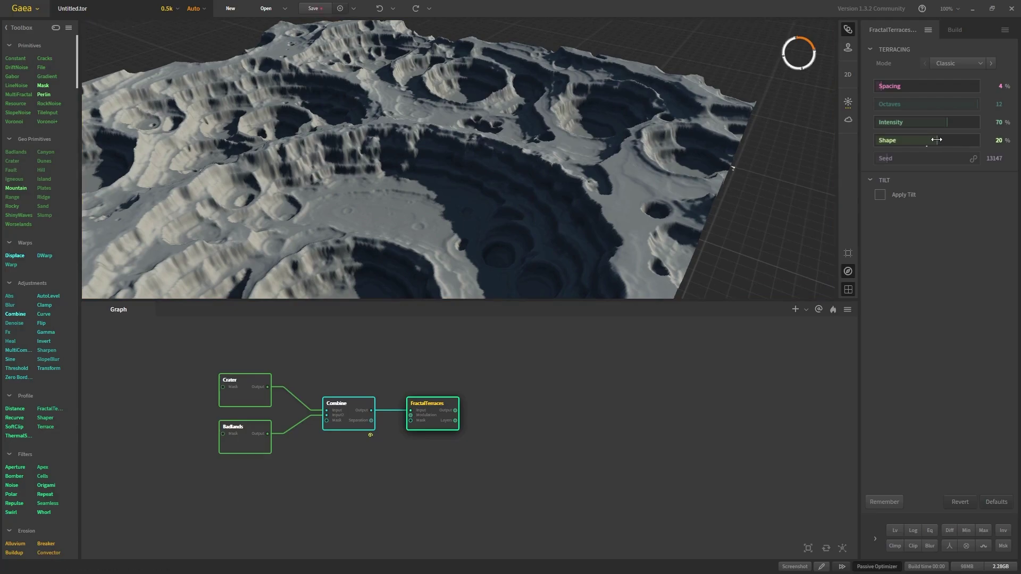
scroll(547, 218, "down", 2)
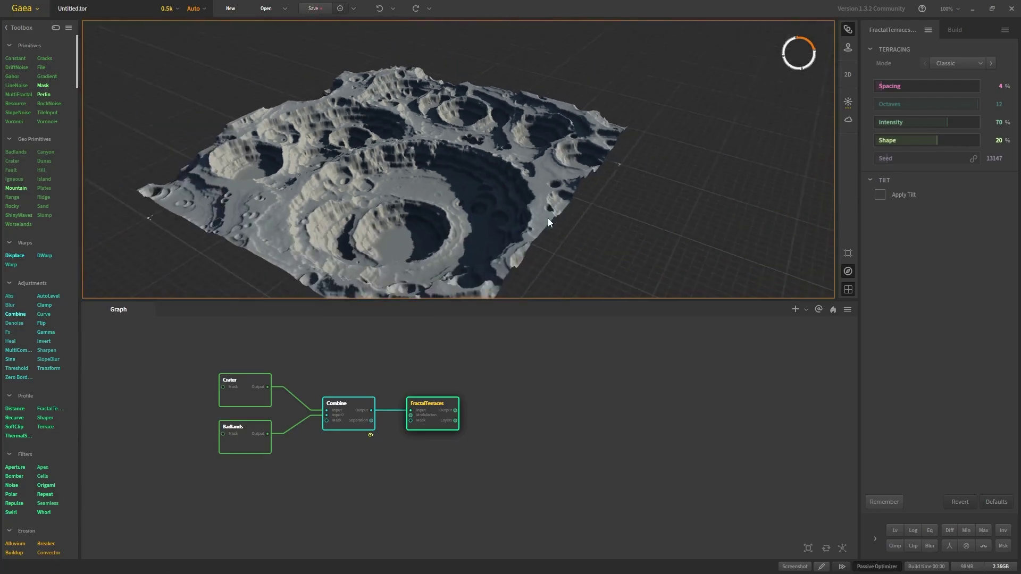
mouse_move(475, 234)
left_mouse_down()
mouse_move(427, 179)
mouse_move(475, 212)
mouse_move(472, 250)
mouse_move(457, 239)
mouse_move(468, 245)
left_mouse_up()
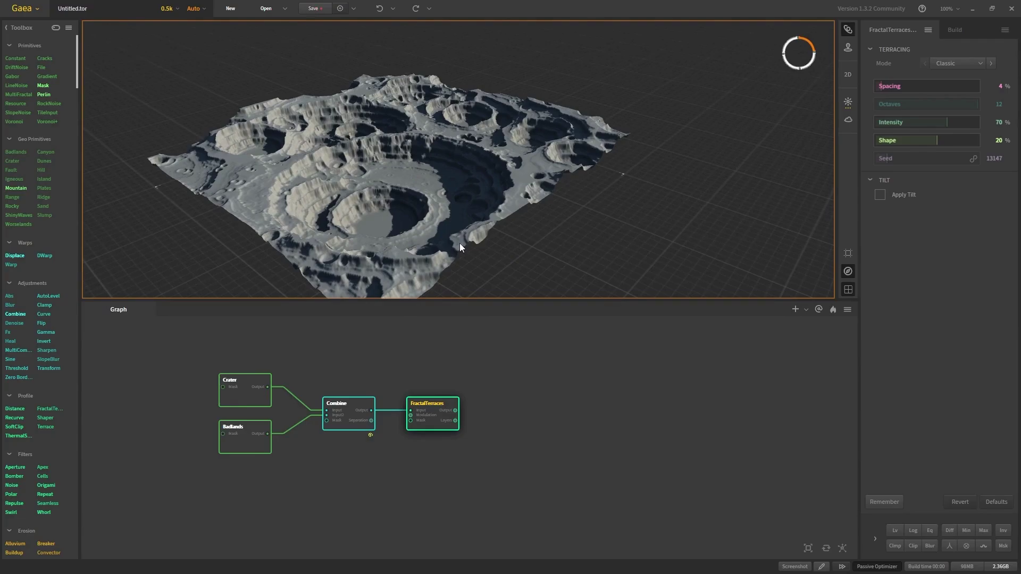
mouse_move(419, 190)
left_mouse_down()
mouse_move(423, 125)
mouse_move(447, 152)
mouse_move(435, 192)
mouse_move(408, 167)
mouse_move(420, 188)
mouse_move(415, 180)
left_mouse_up()
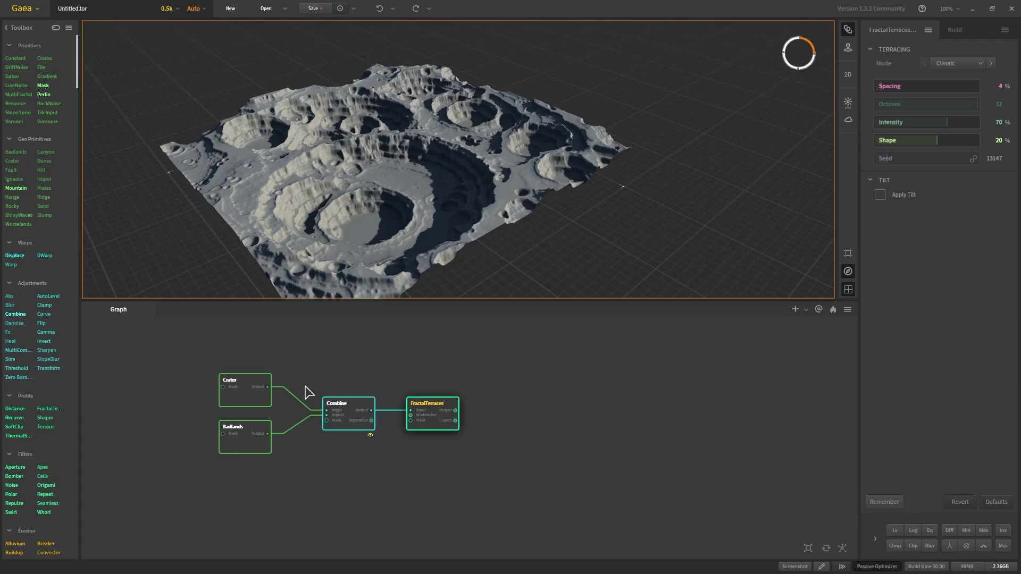
Add a Canyonizer node after FractalTerraces and connect the FractalTerraces output to its input
scroll(67, 393, "down", 7)
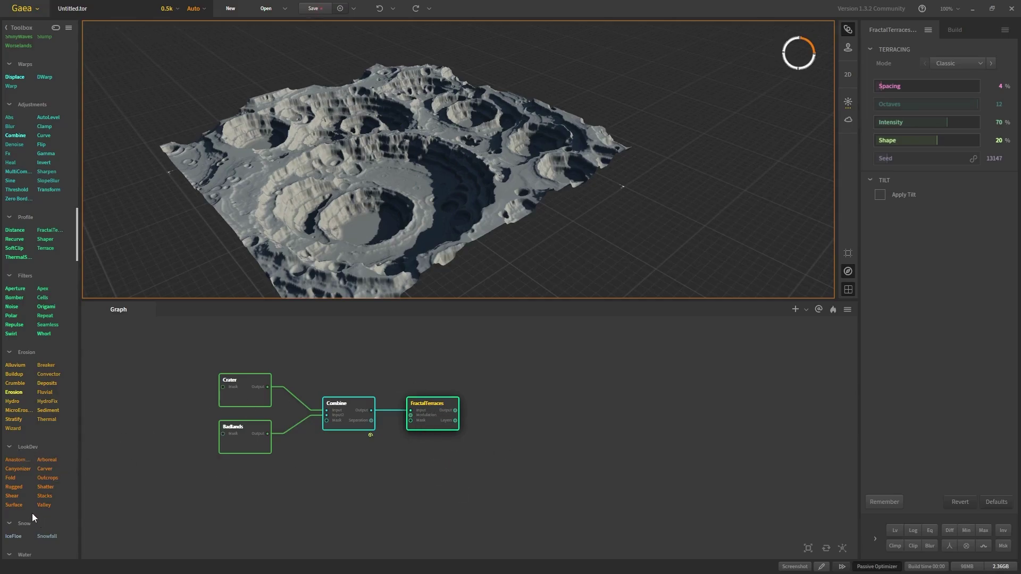
left_click_drag(12, 472, 491, 401)
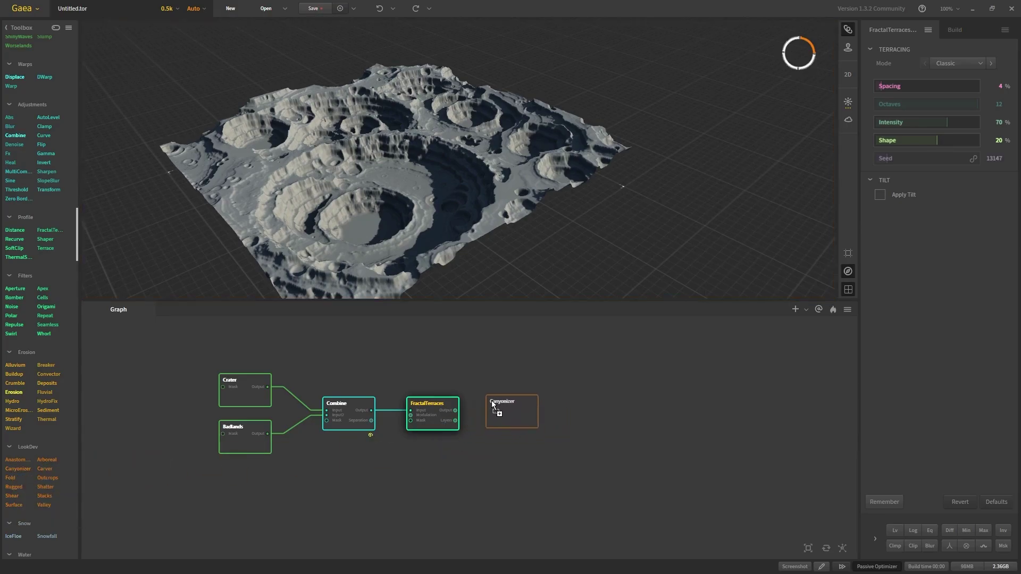
left_click_drag(464, 461, 464, 461)
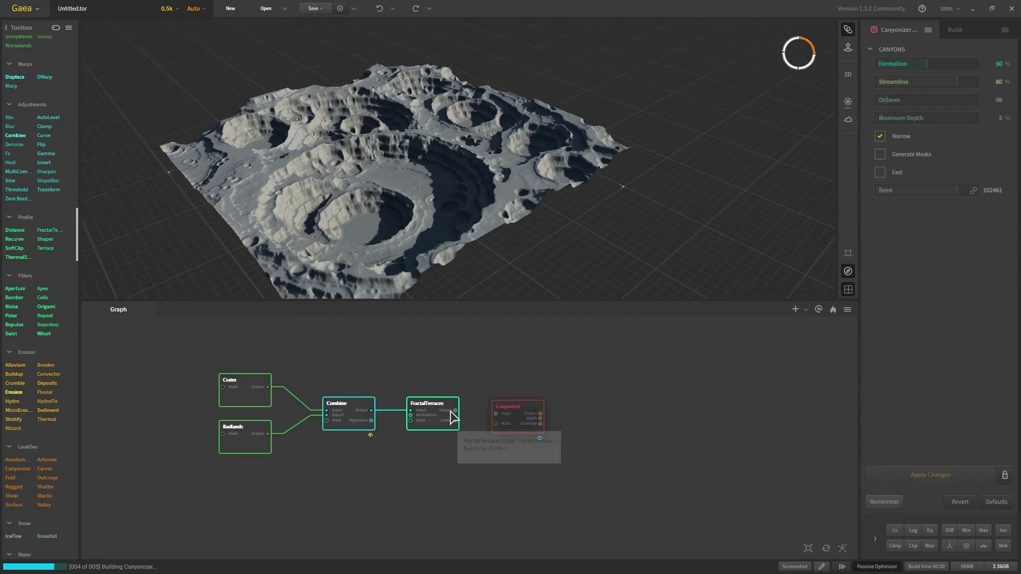
left_click_drag(457, 411, 507, 410)
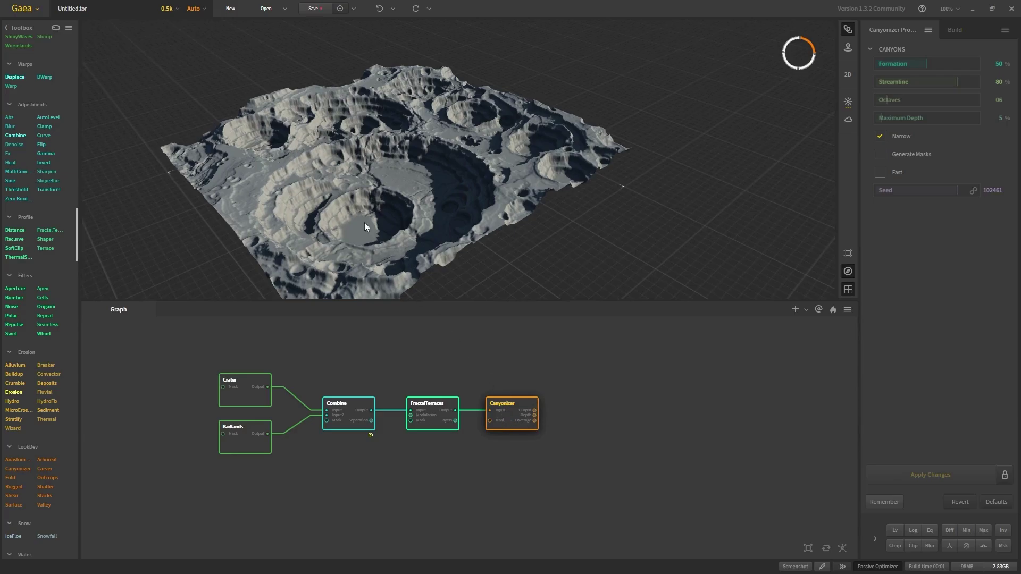
Set the Canyonizer Formation to 44%, Streamline to 84% and Seed to 104834, and apply the changes
scroll(368, 155, "up", 3)
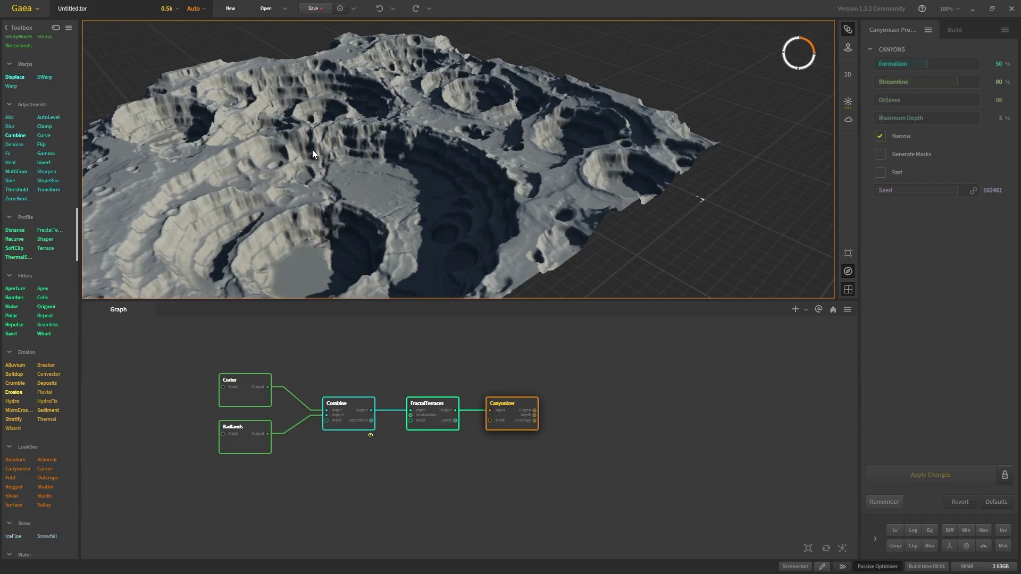
left_click_drag(285, 205, 378, 209)
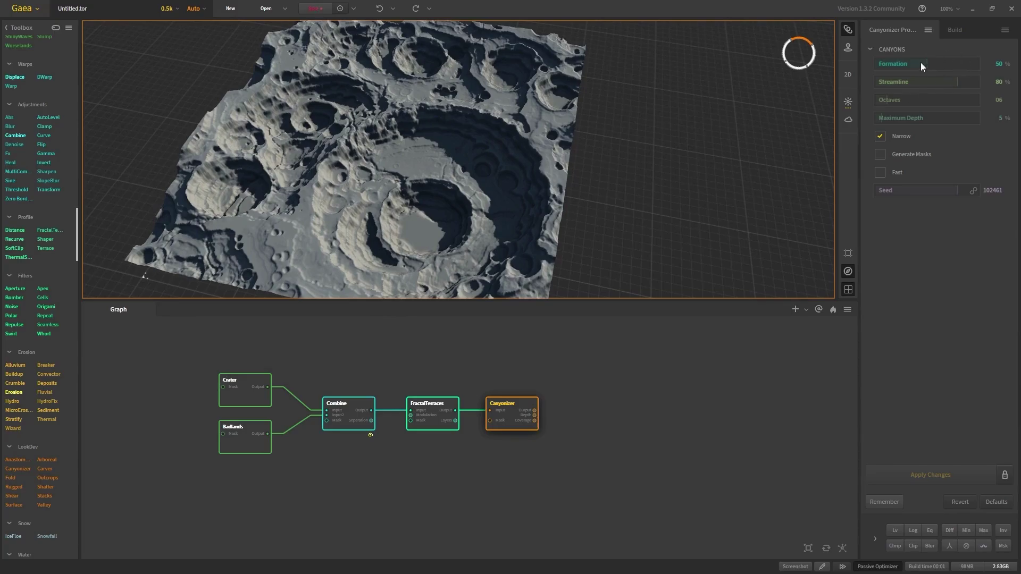
left_click_drag(925, 65, 922, 64)
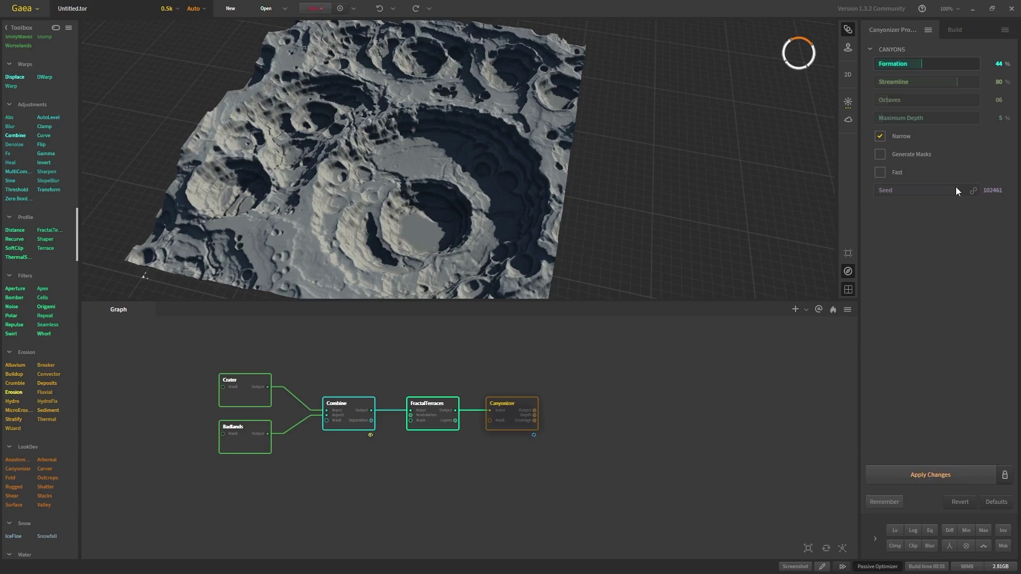
left_click(993, 189)
type("104834")
key("Return")
left_click_drag(953, 81, 962, 82)
mouse_move(952, 91)
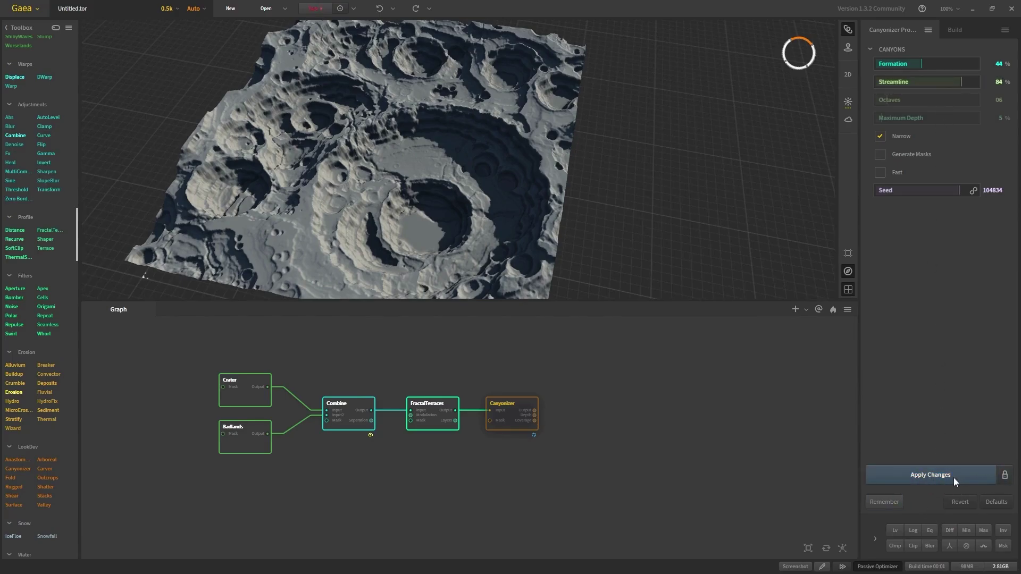
left_click(922, 475)
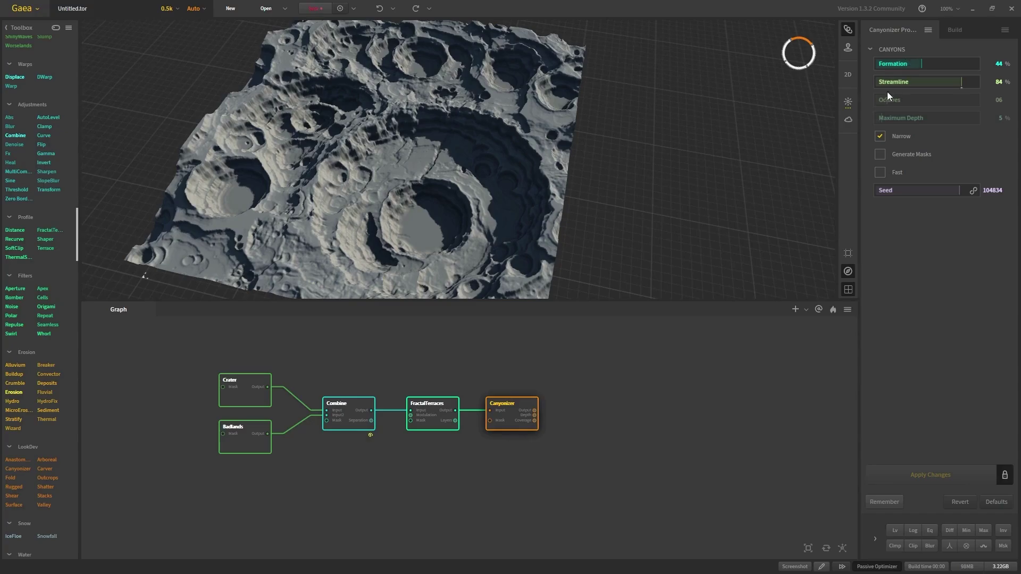
Set the Canyonizer Octaves to 8 and inspect the carved crater terrain from a new angle
left_click_drag(885, 99, 889, 99)
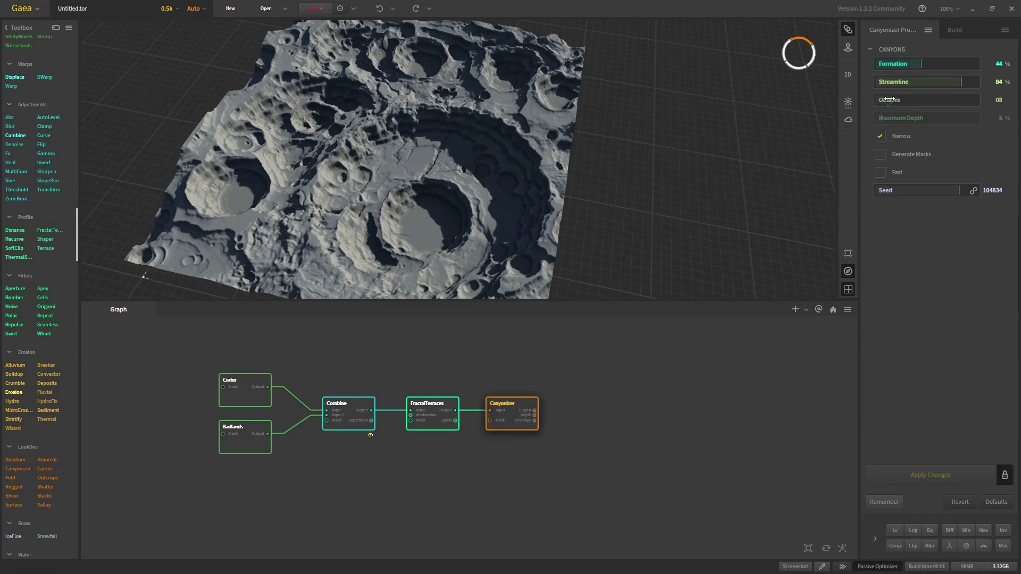
left_click_drag(404, 229, 357, 247)
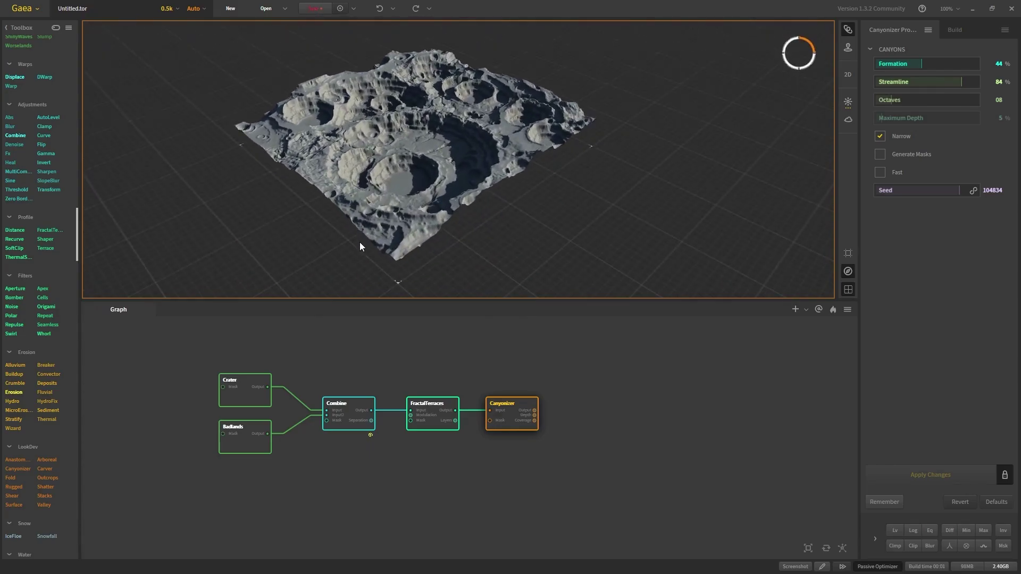
middle_click_drag(486, 426, 496, 422)
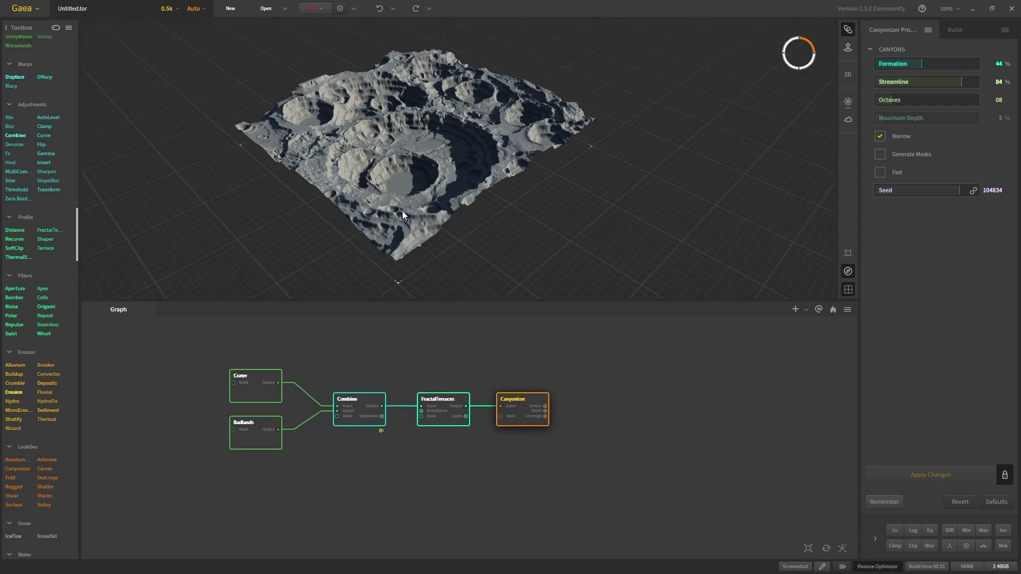
scroll(401, 182, "up", 3)
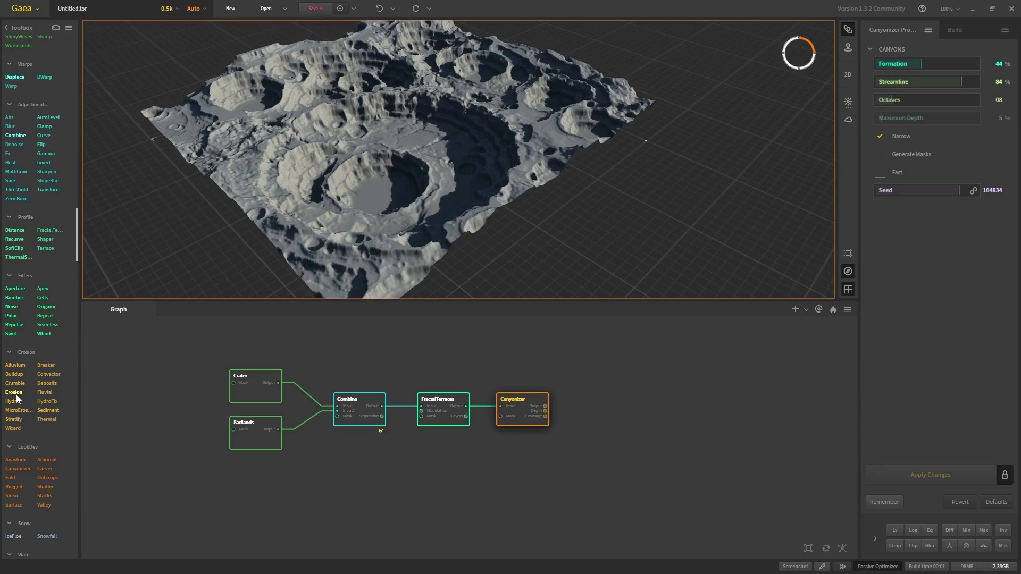
Add an Erosion node after Canyonizer, fed from the Canyonizer output, and inspect the eroded craters
left_click_drag(15, 394, 591, 409)
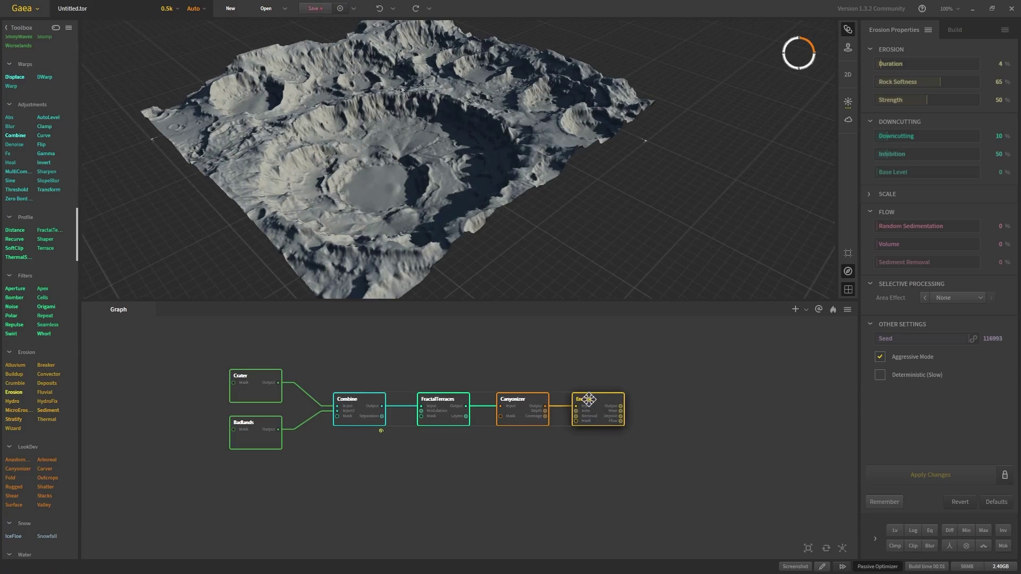
left_click_drag(538, 367, 442, 455)
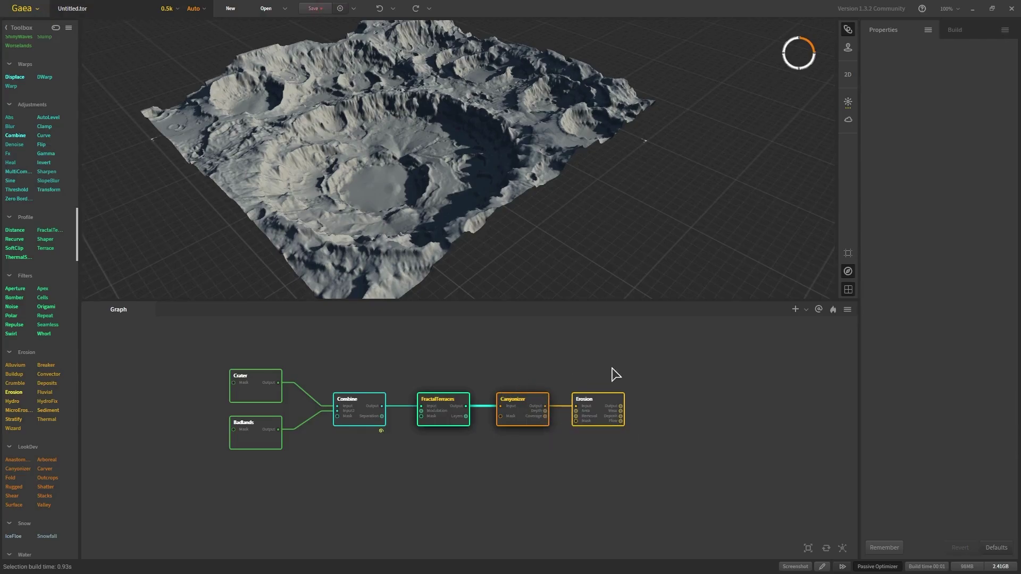
left_click(585, 403)
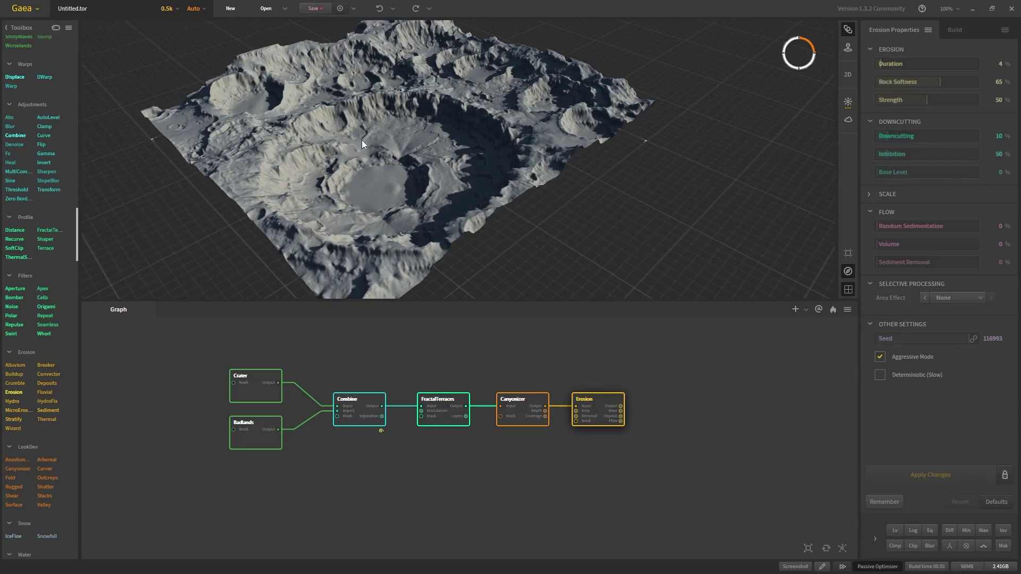
scroll(358, 137, "up", 5)
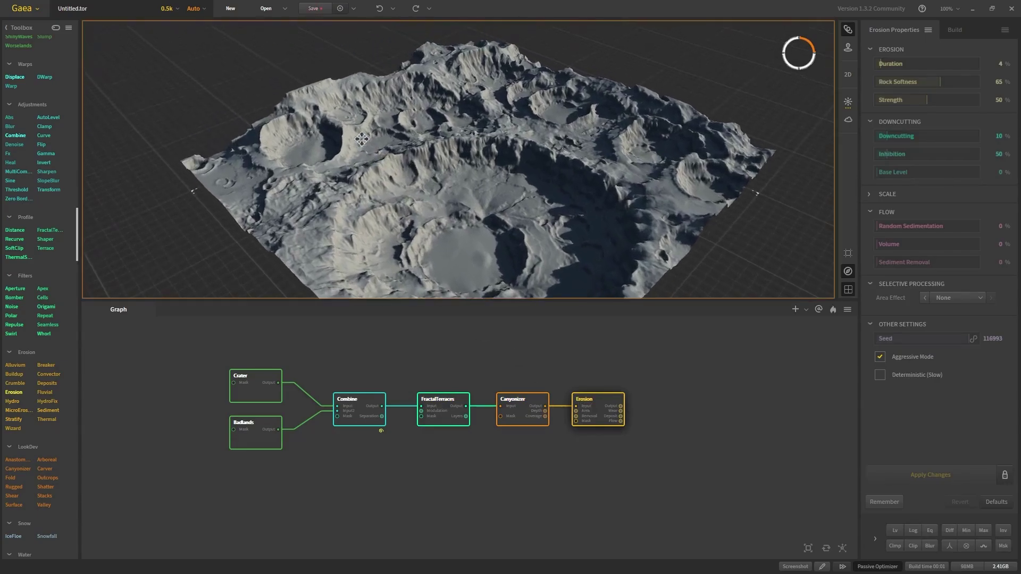
left_click_drag(359, 138, 541, 140)
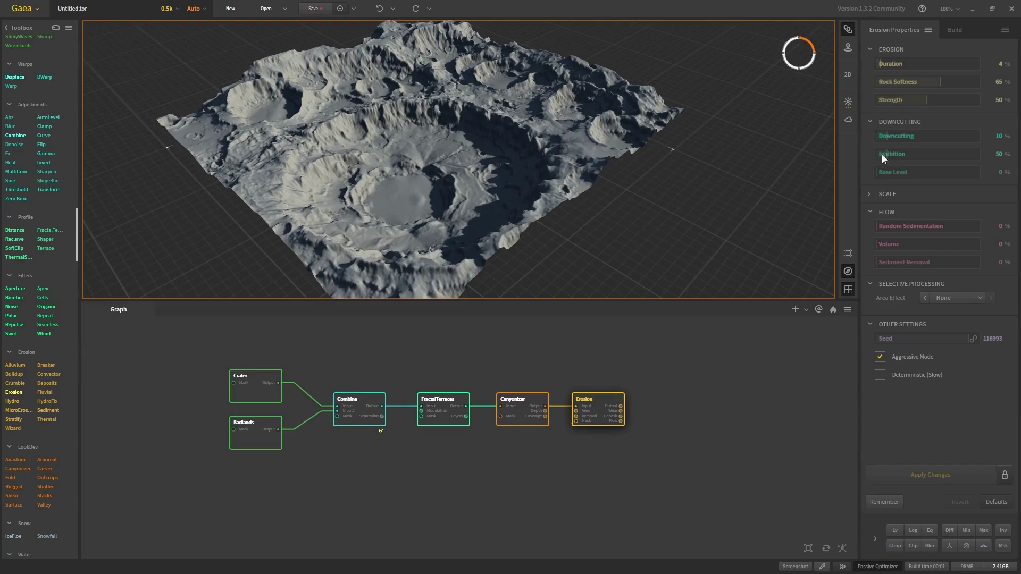
Set the Erosion node's Random Sedimentation to 66% and Downcutting to 35%, and apply the changes
mouse_move(879, 227)
left_mouse_down()
mouse_move(908, 225)
mouse_move(897, 225)
left_mouse_up()
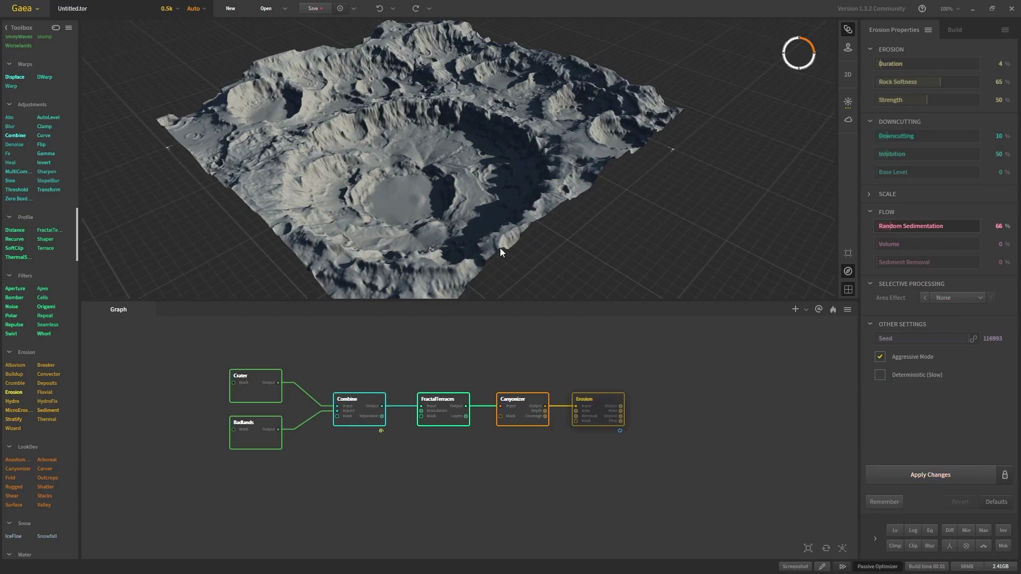
left_click_drag(885, 139, 903, 135)
left_click(1004, 475)
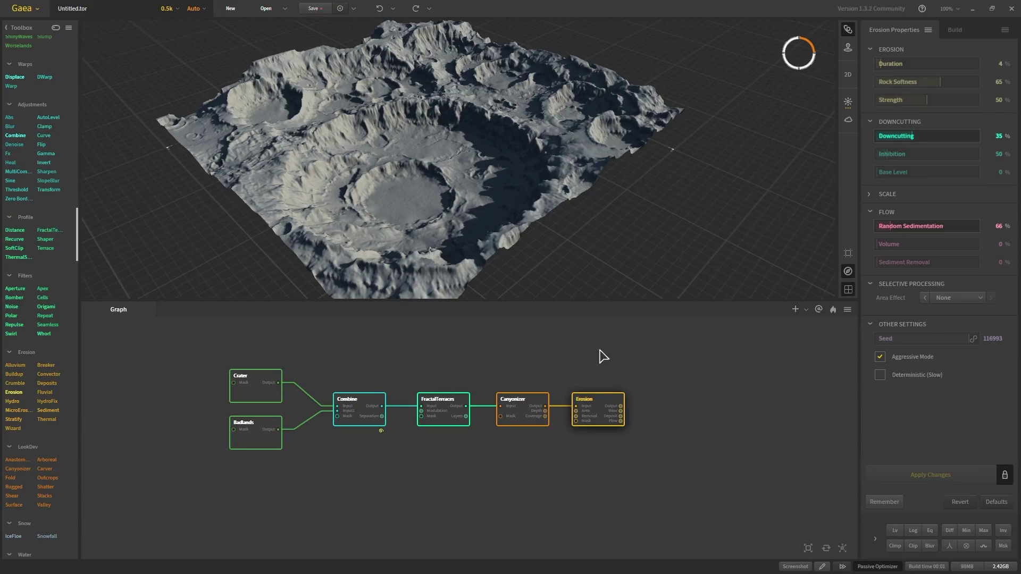
left_click_drag(394, 206, 410, 228)
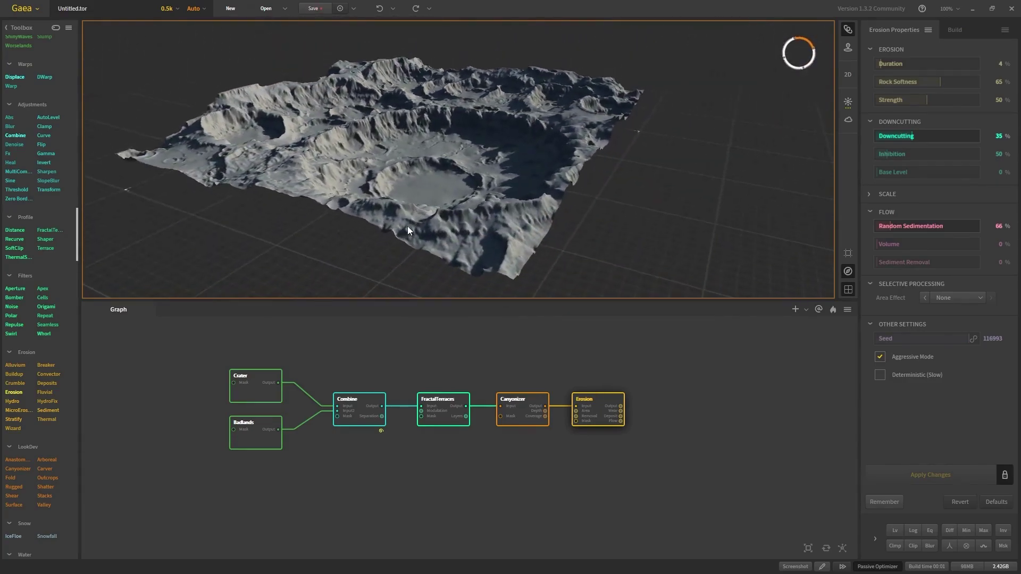
Raise the terrain preview resolution to 1k
middle_click_drag(583, 328, 475, 365)
left_click(166, 9)
left_click(170, 38)
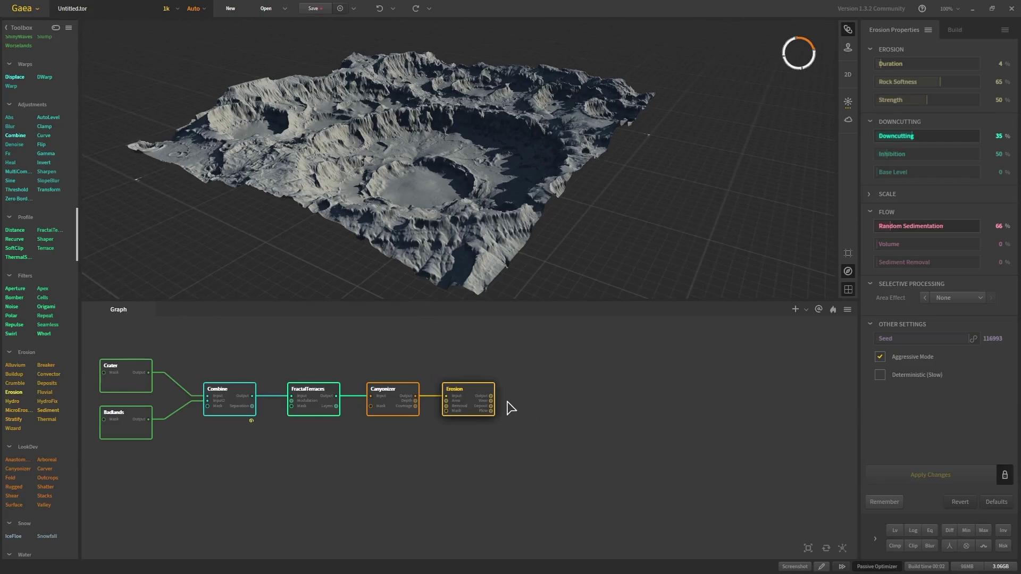
Add a Texture node beside the Erosion node and feed its input from Erosion's Wear output
scroll(30, 470, "down", 5)
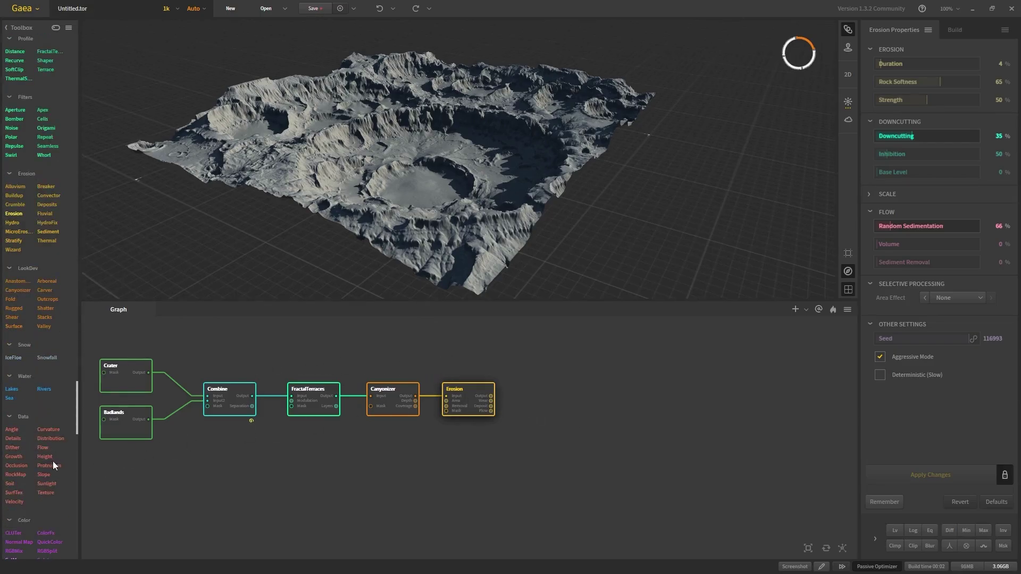
left_click_drag(49, 491, 533, 384)
left_click_drag(474, 417, 542, 404)
left_click(500, 394)
scroll(506, 399, "up", 1)
scroll(506, 399, "up", 2)
left_click_drag(478, 409, 608, 396)
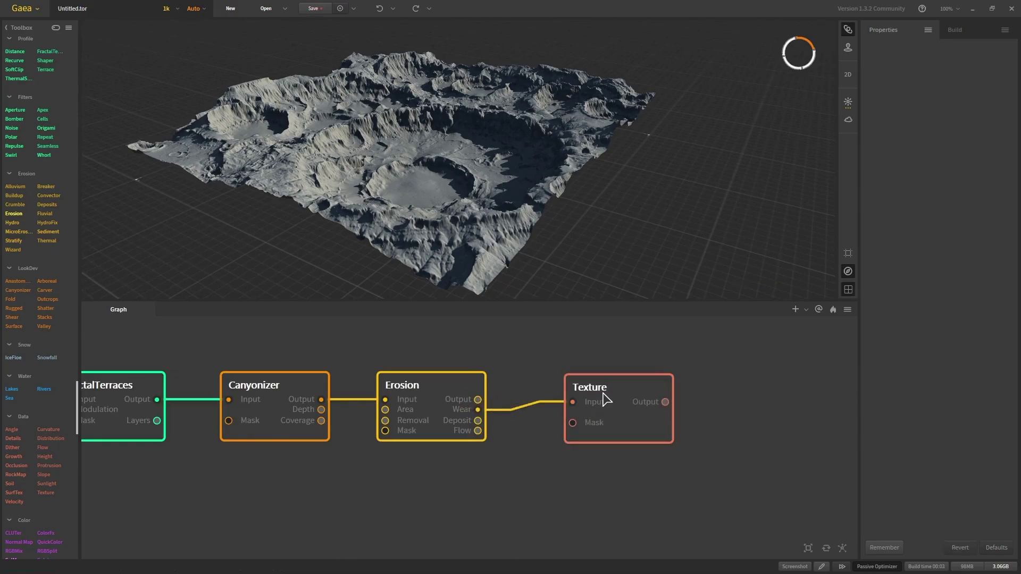
Add a SatMaps node fed from the Texture output and line it up beside the Texture node
middle_click_drag(704, 429, 544, 403)
left_click_drag(514, 384, 609, 398)
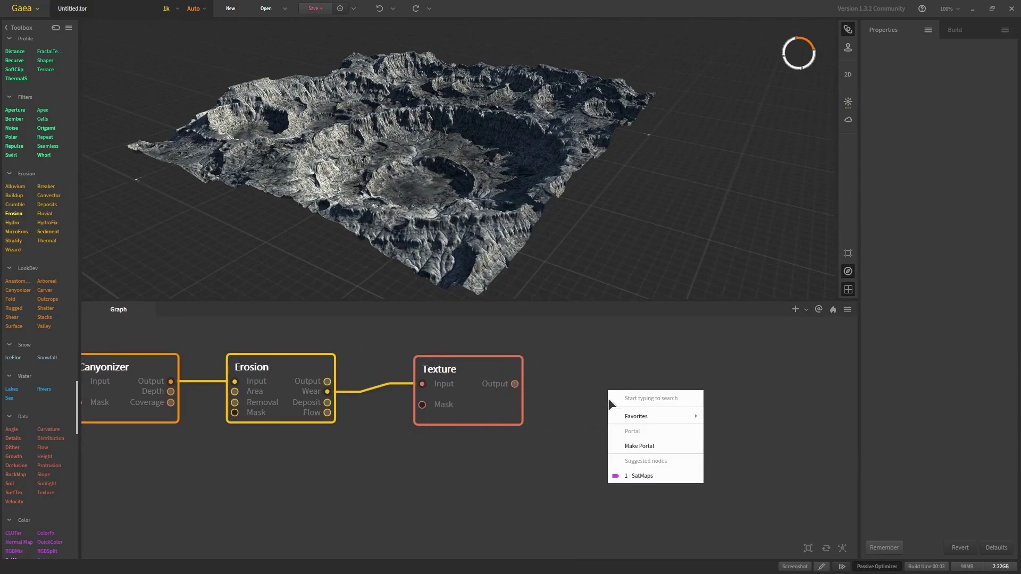
left_click(640, 475)
left_click_drag(647, 410, 638, 382)
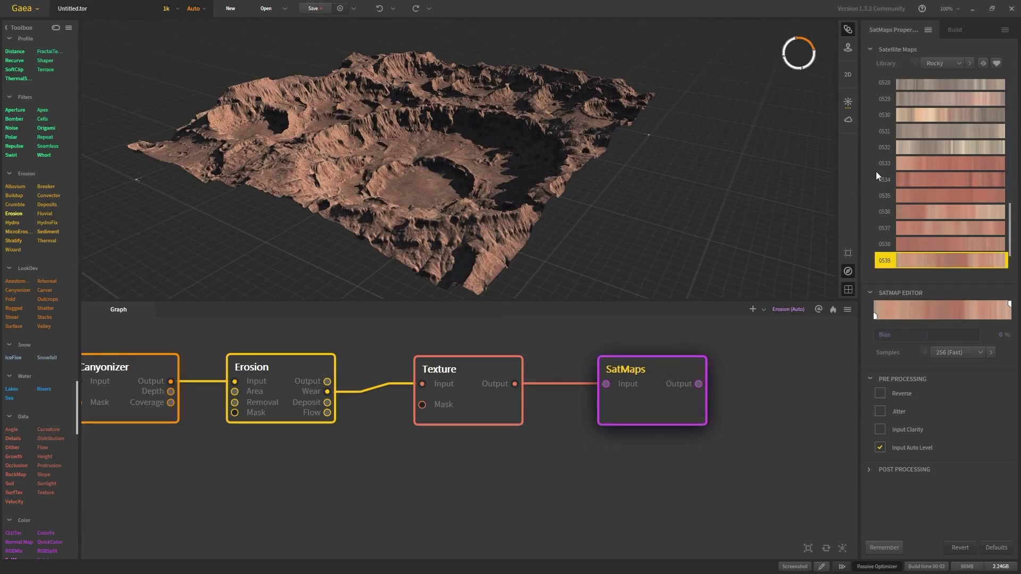
Choose dark map 0418 from the Rocky library for SatMaps, and space out the Texture and SatMaps nodes
scroll(901, 153, "up", 2)
scroll(901, 152, "up", 6)
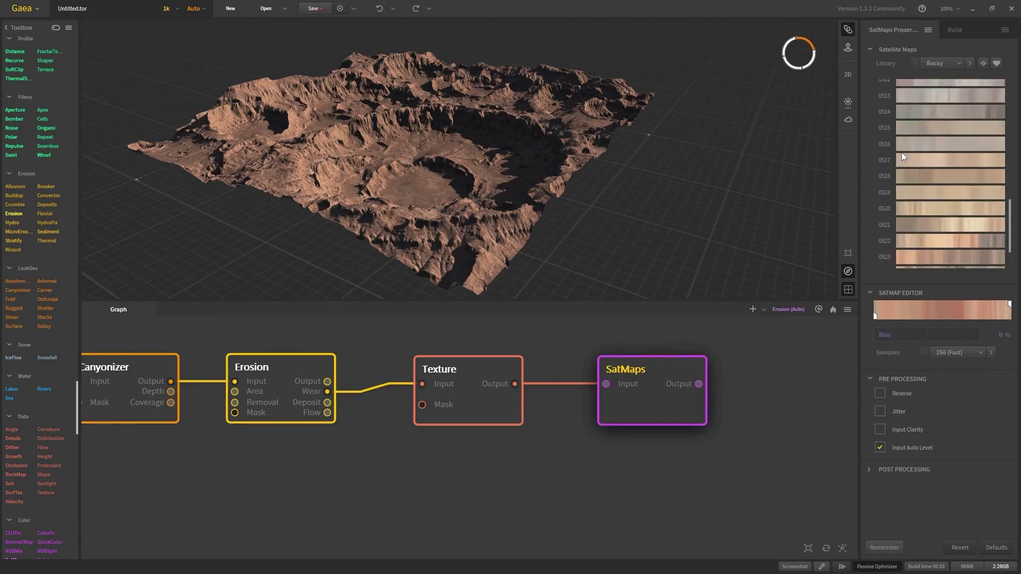
scroll(902, 152, "up", 7)
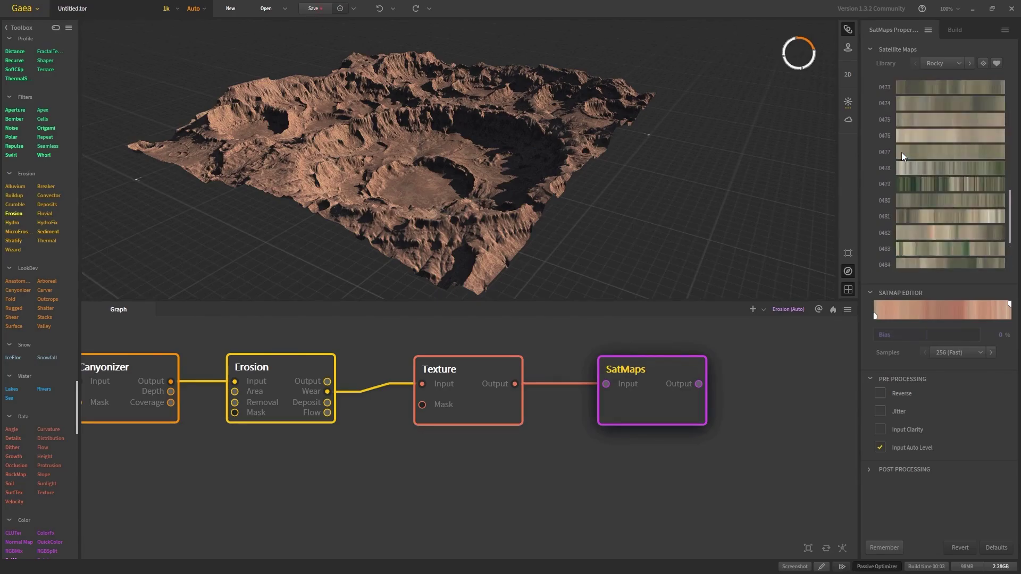
scroll(902, 152, "up", 5)
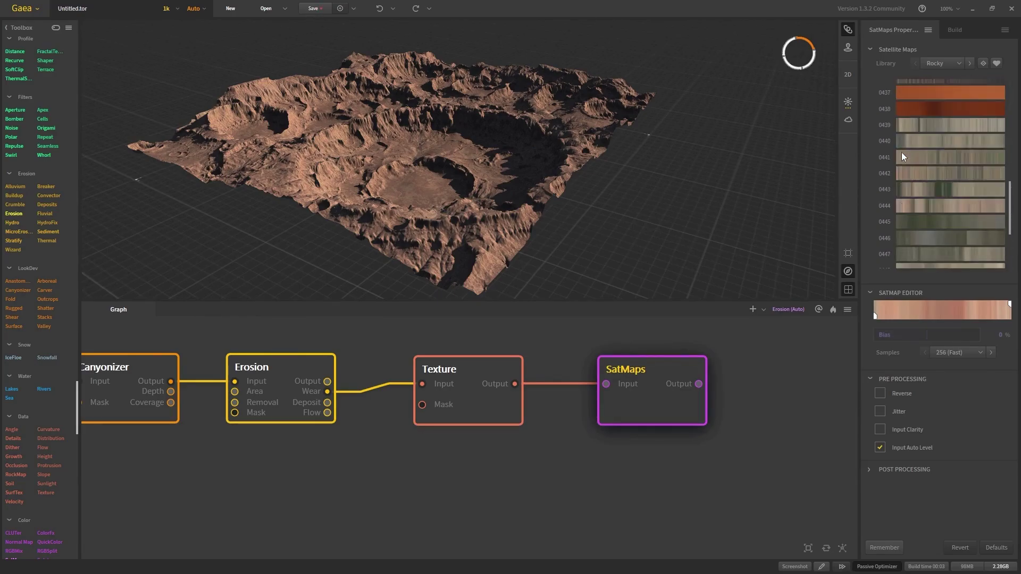
scroll(902, 152, "up", 1)
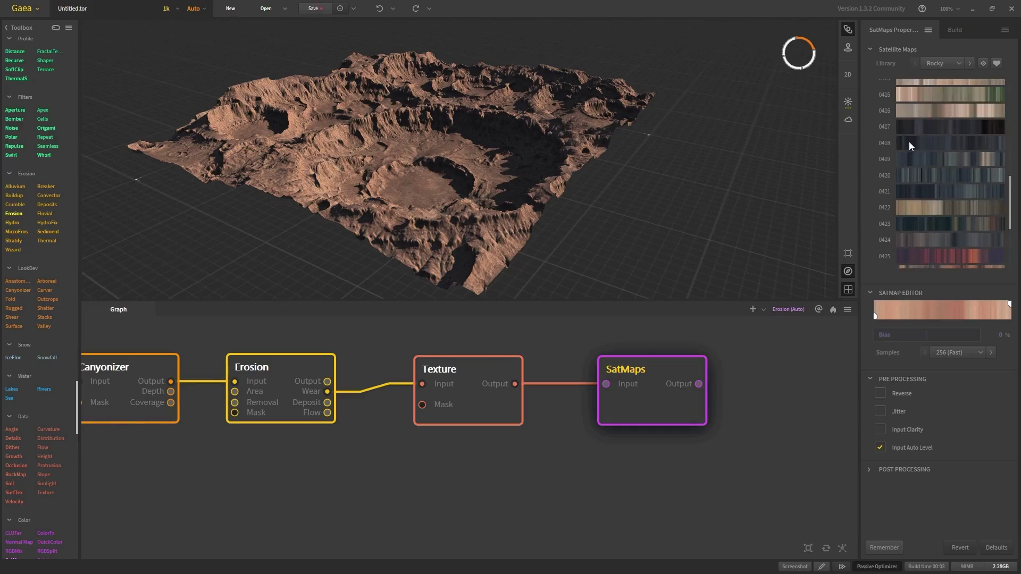
left_click(909, 142)
left_click_drag(641, 390, 677, 388)
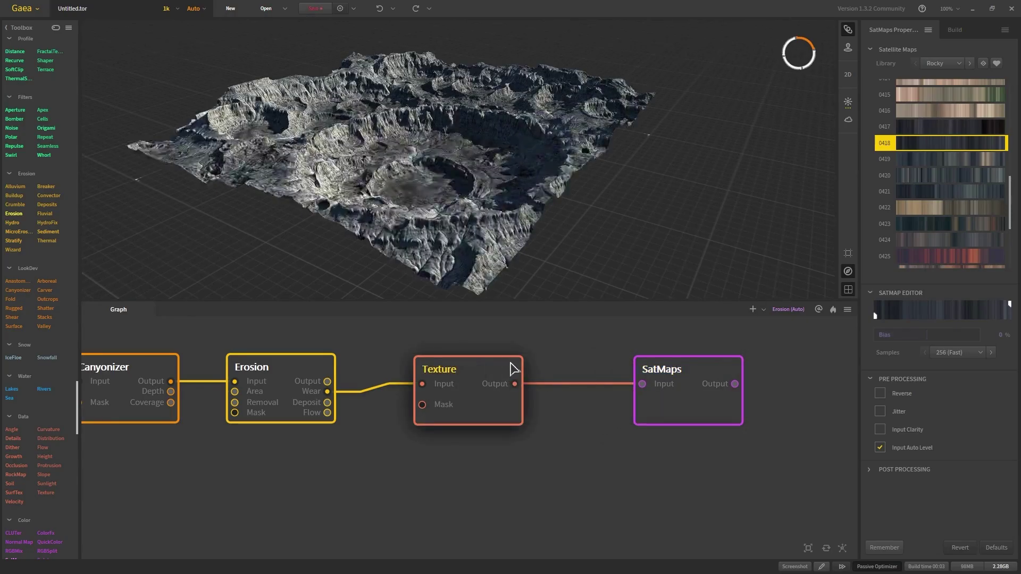
left_click_drag(473, 367, 506, 366)
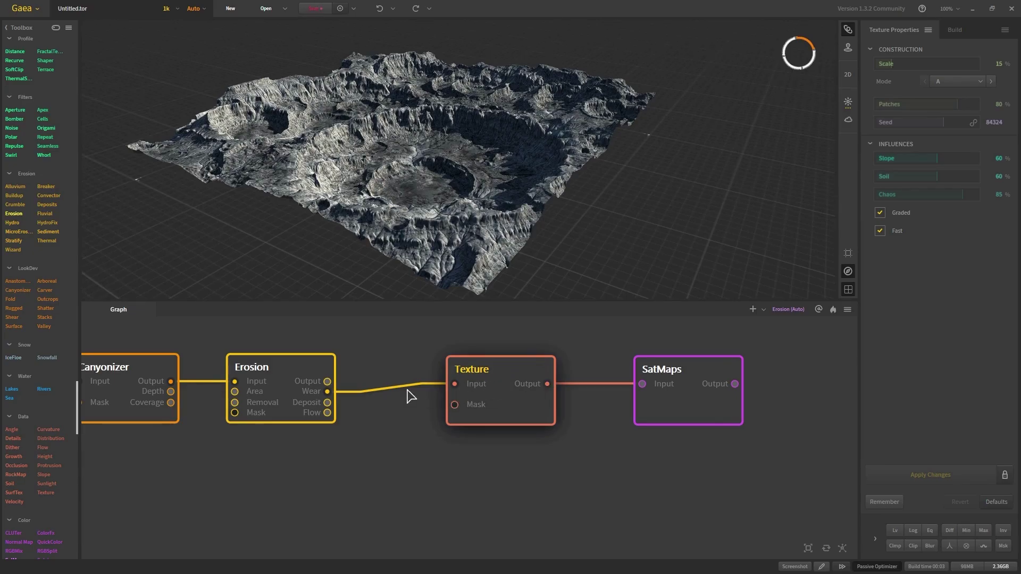
Feed the Texture node from Erosion's main Output instead of its Wear output
left_click_drag(327, 381, 444, 388)
left_click_drag(328, 381, 441, 463)
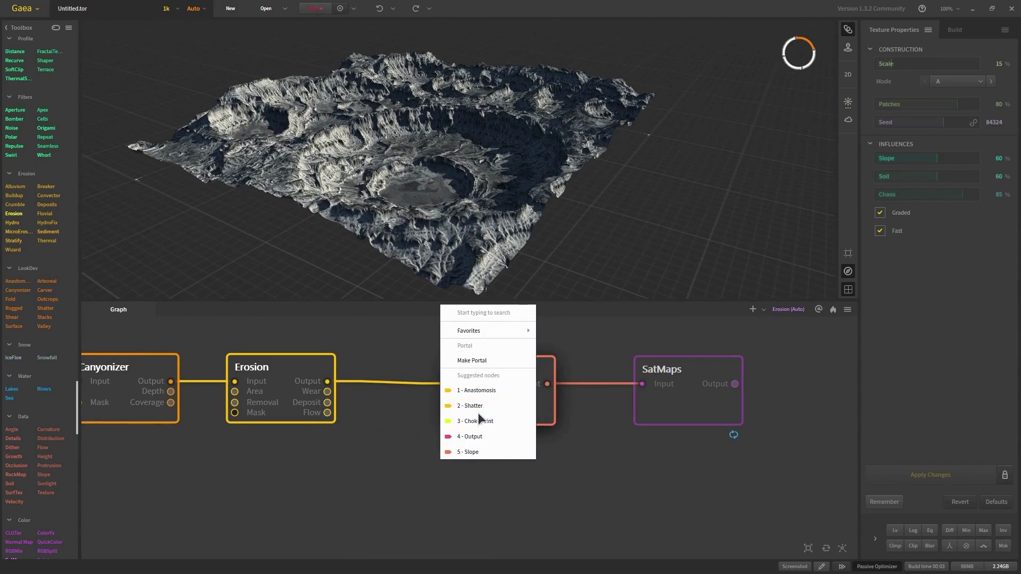
left_click(412, 443)
left_click(412, 443)
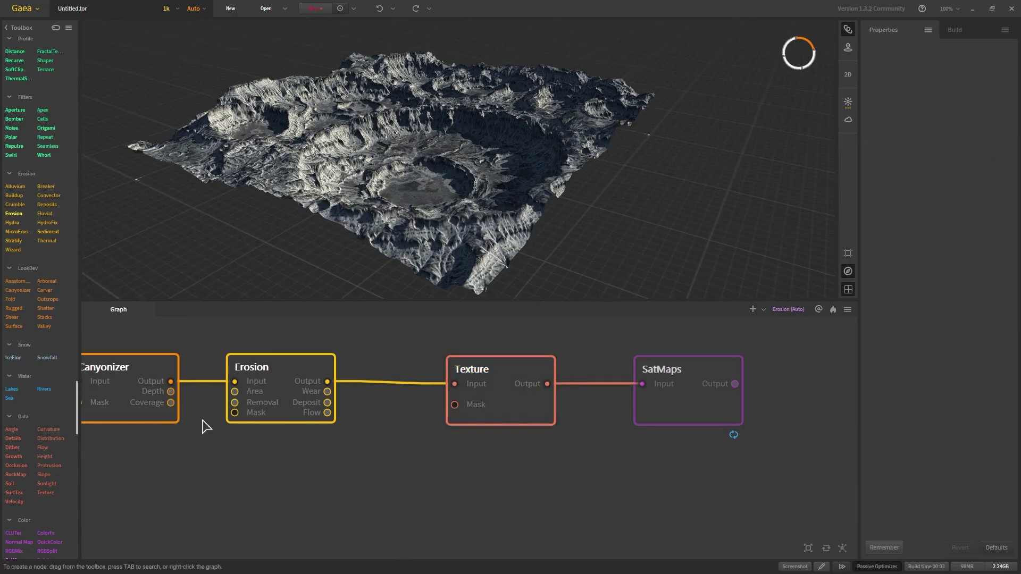
Build a second Texture and SatMaps branch from Erosion's Wear output, aligned below the first branch
left_click_drag(42, 494, 489, 449)
left_click_drag(366, 401, 497, 476)
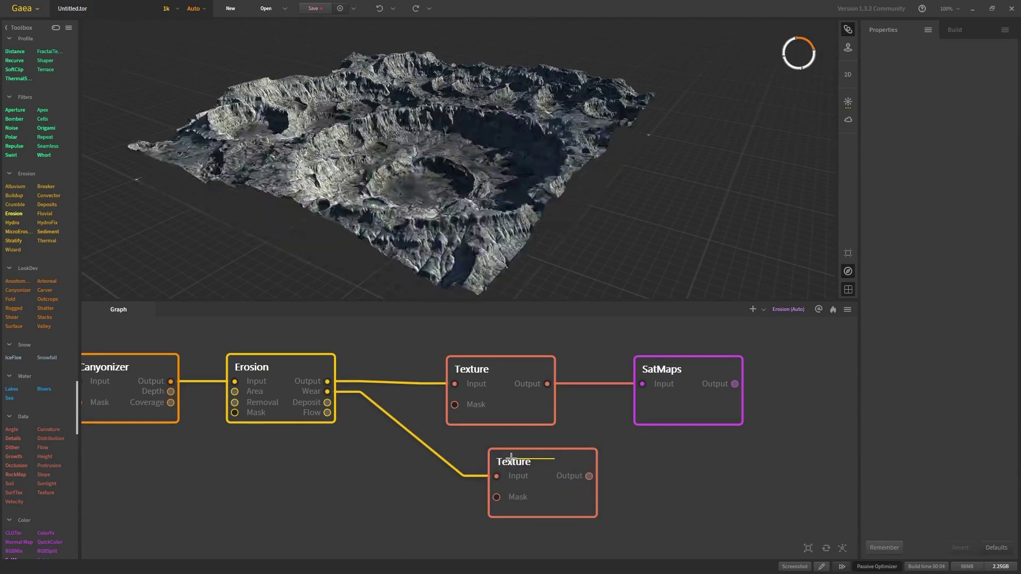
left_click_drag(589, 476, 676, 471)
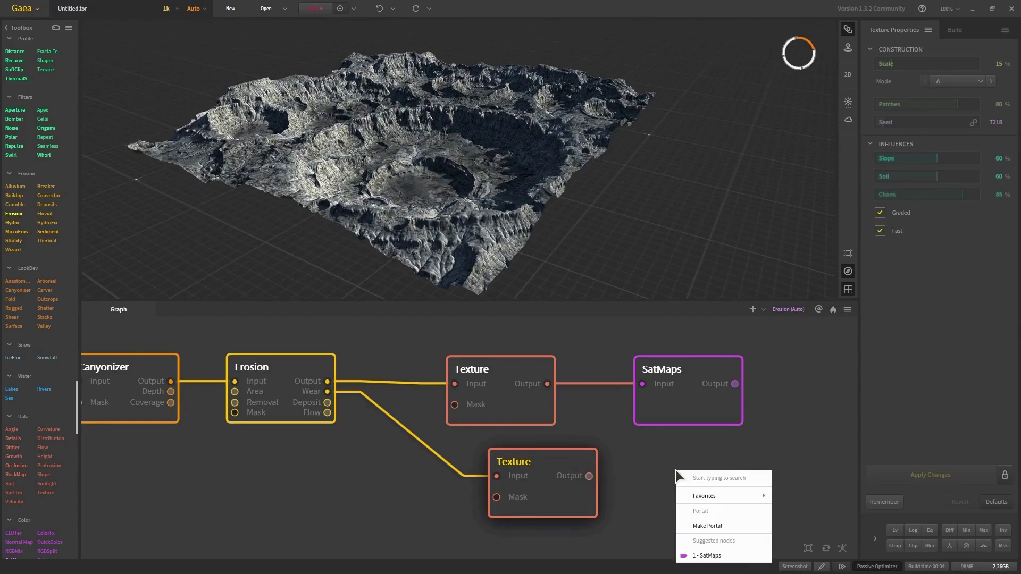
left_click(711, 555)
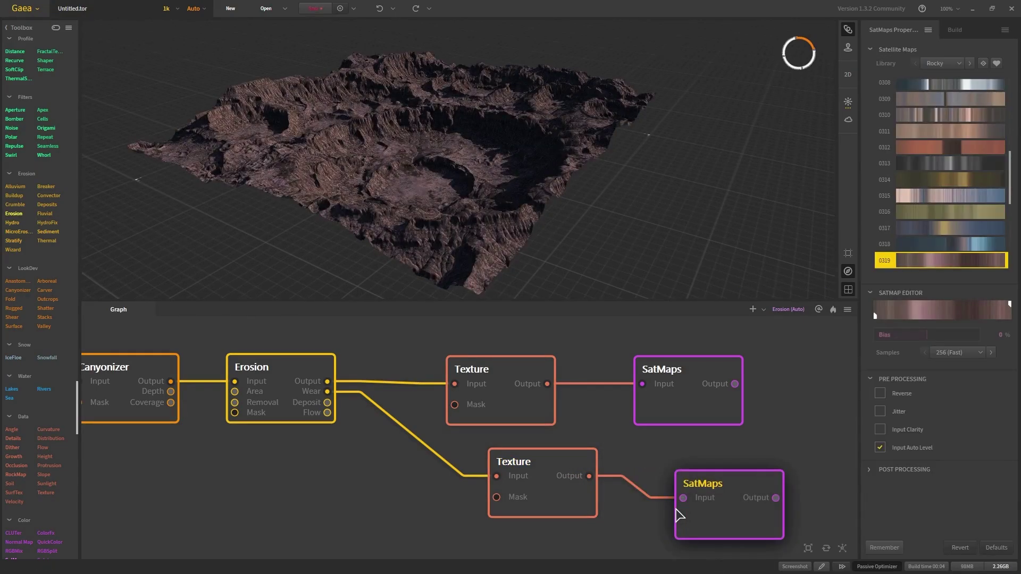
left_click_drag(726, 490, 688, 470)
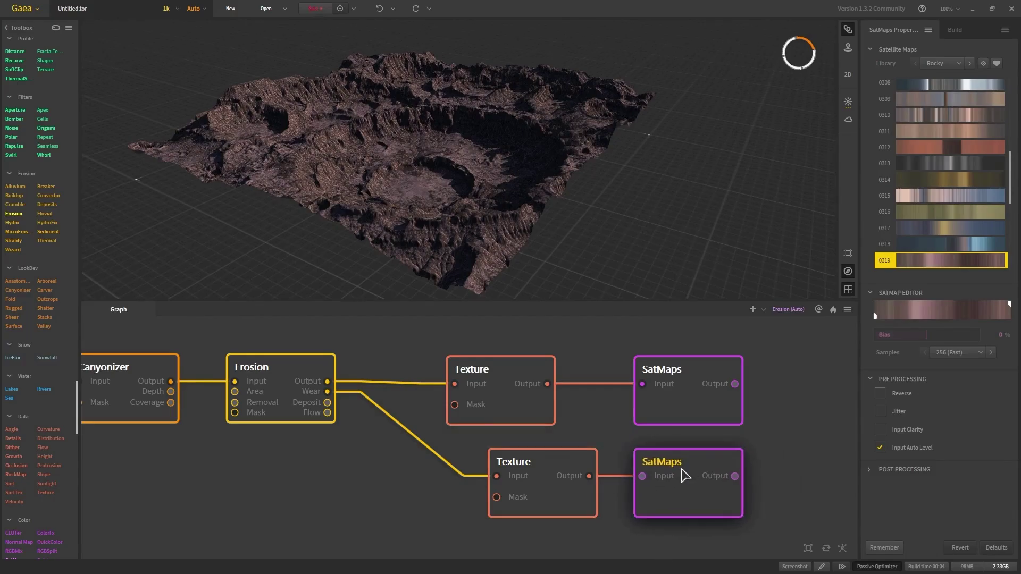
left_click_drag(557, 465, 514, 461)
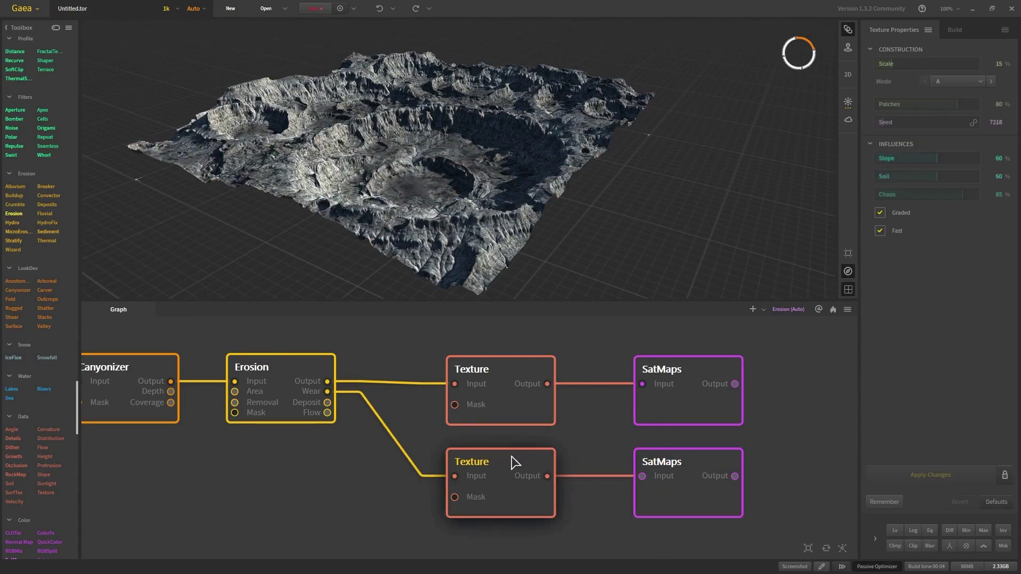
Browse the Rocky library for the lower SatMaps node and settle on the brown map 0059
scroll(538, 123, "up", 3)
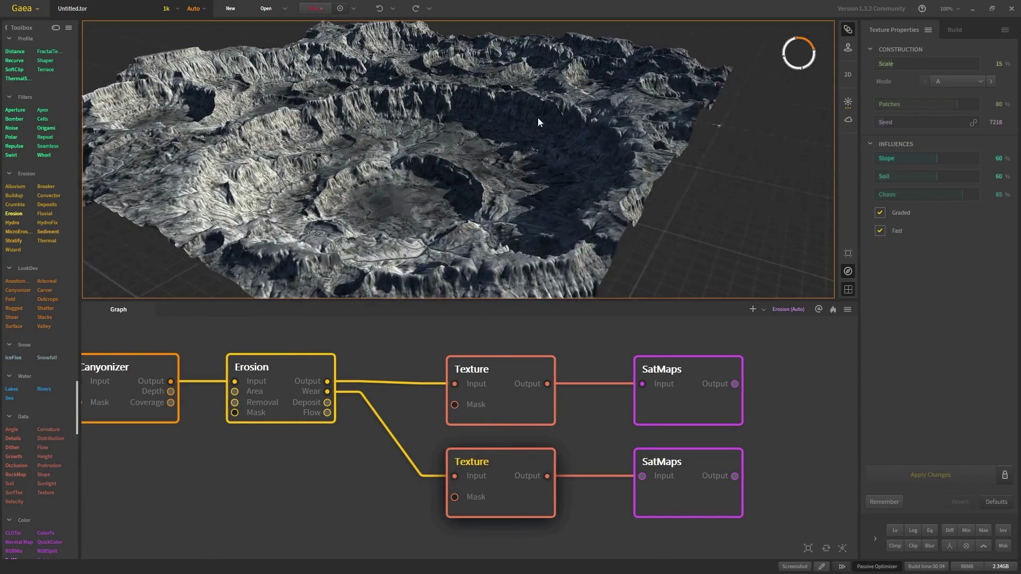
left_click(710, 480)
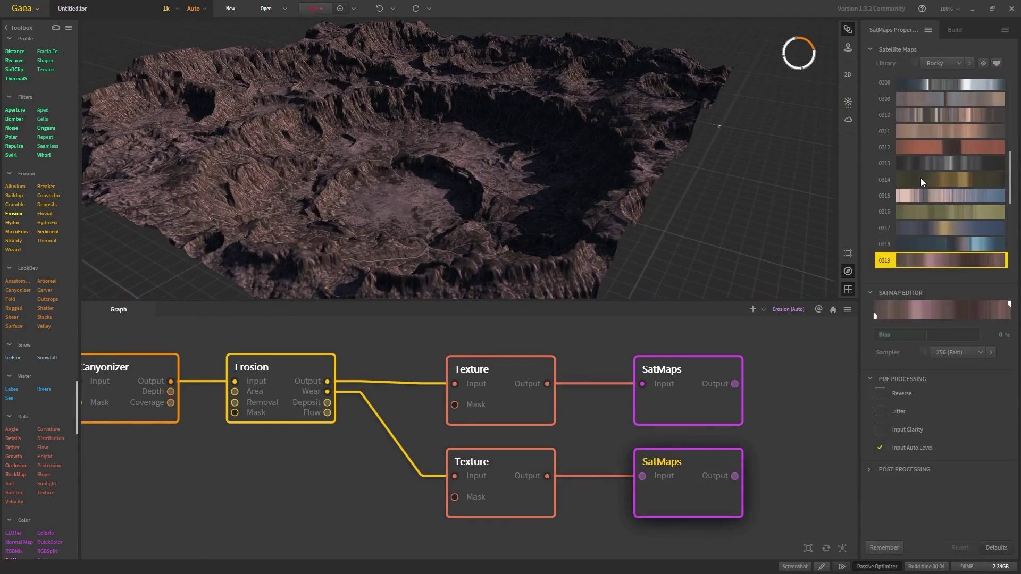
scroll(920, 178, "down", 6)
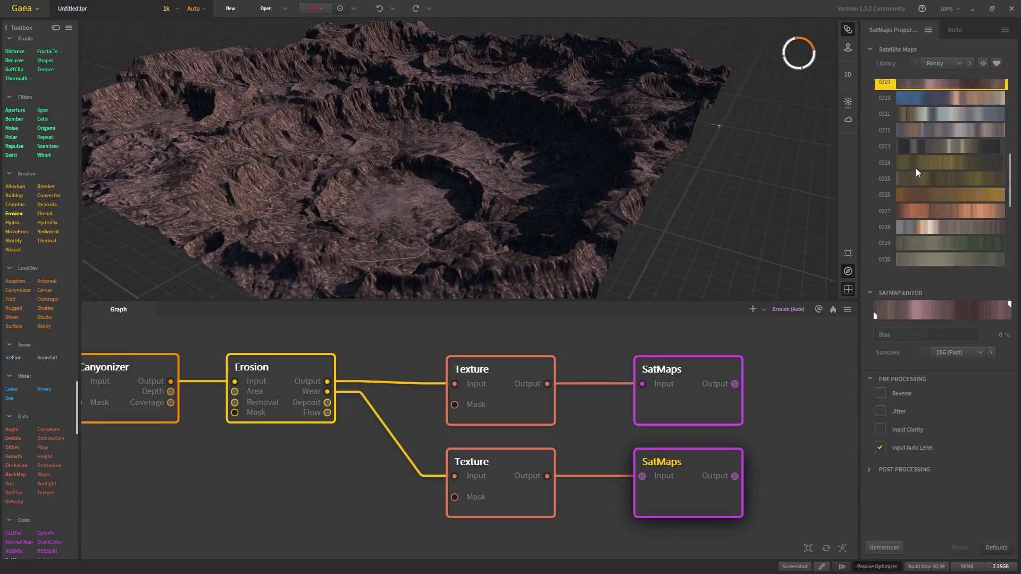
scroll(916, 175, "down", 6)
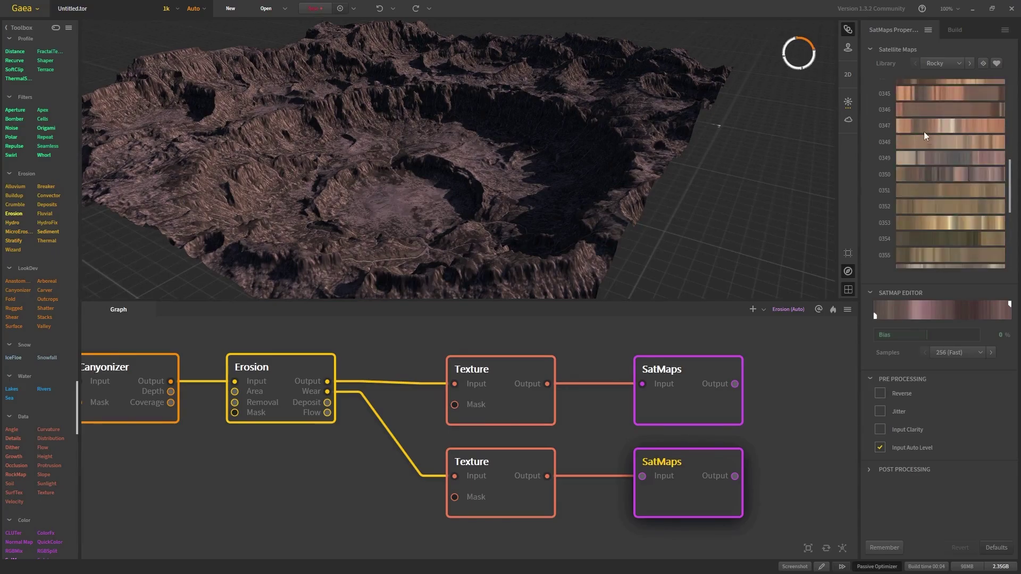
left_click(927, 121)
scroll(924, 155, "down", 4)
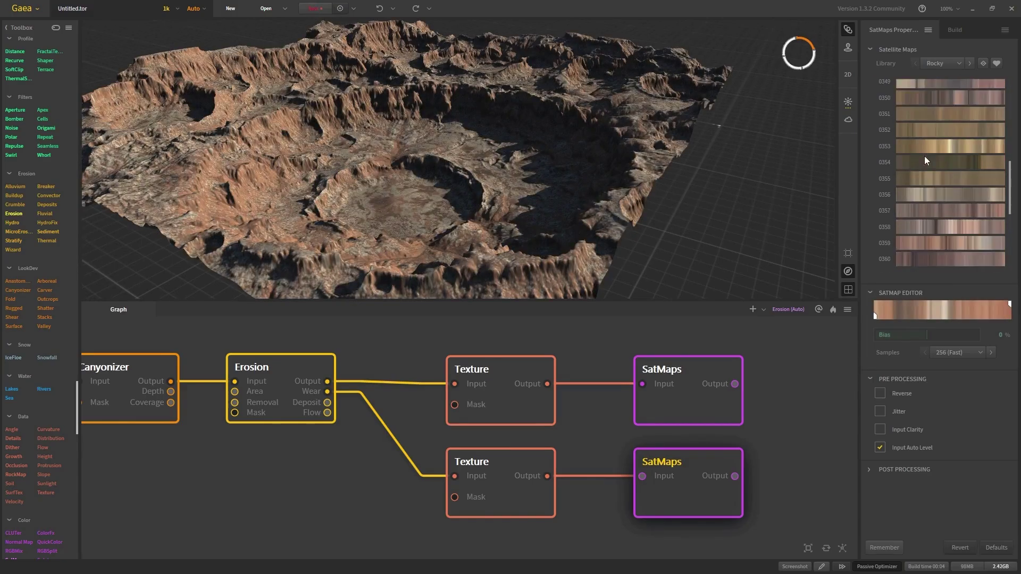
scroll(924, 161, "down", 8)
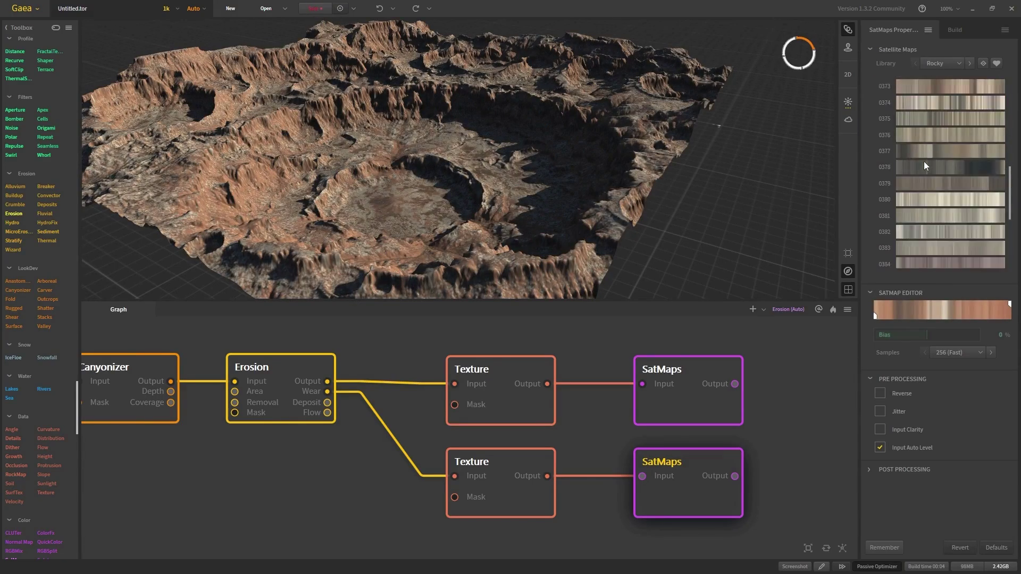
scroll(923, 170, "down", 6)
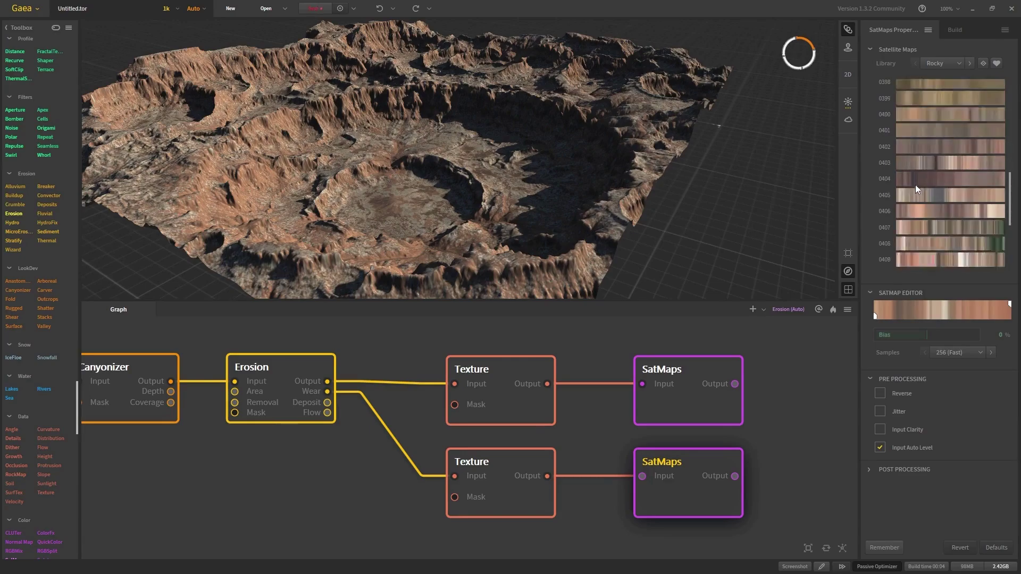
scroll(914, 184, "up", 20)
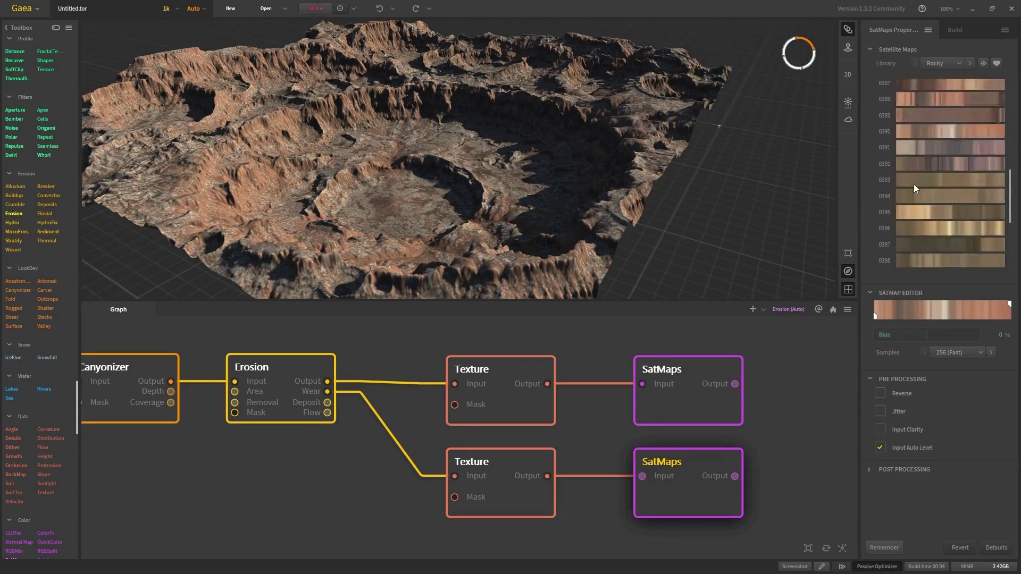
scroll(905, 174, "up", 20)
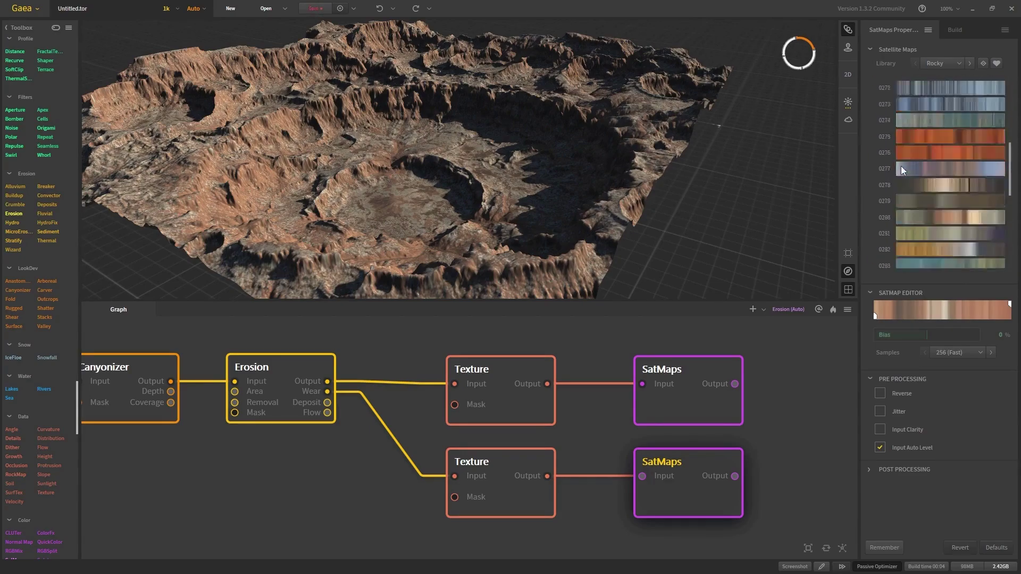
scroll(902, 169, "up", 12)
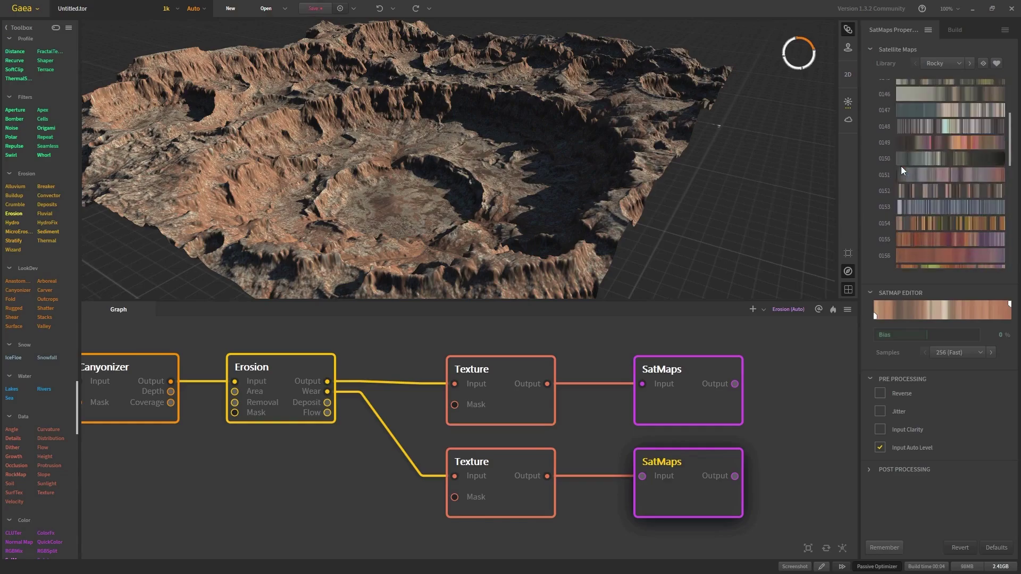
scroll(905, 167, "up", 19)
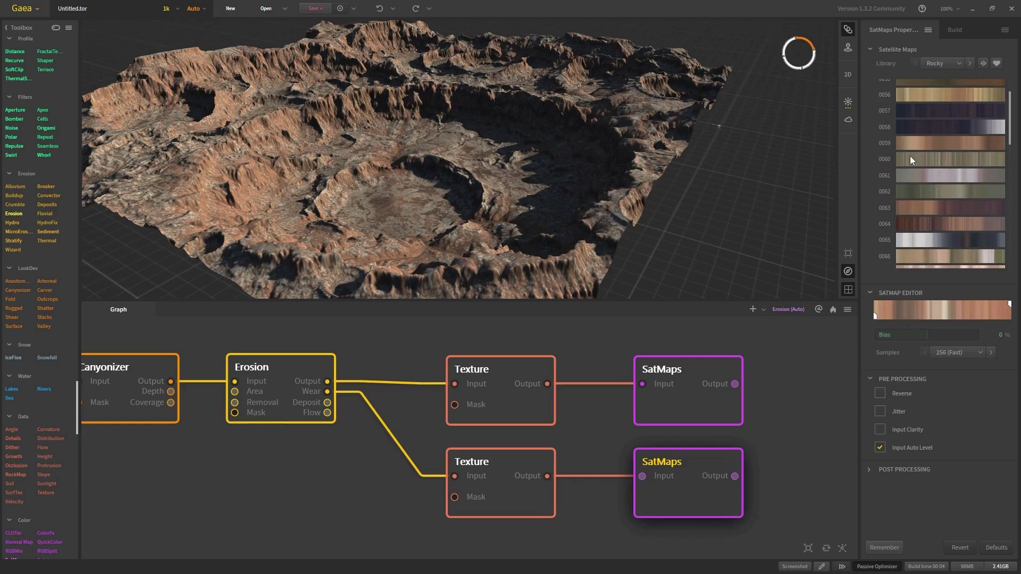
left_click(912, 143)
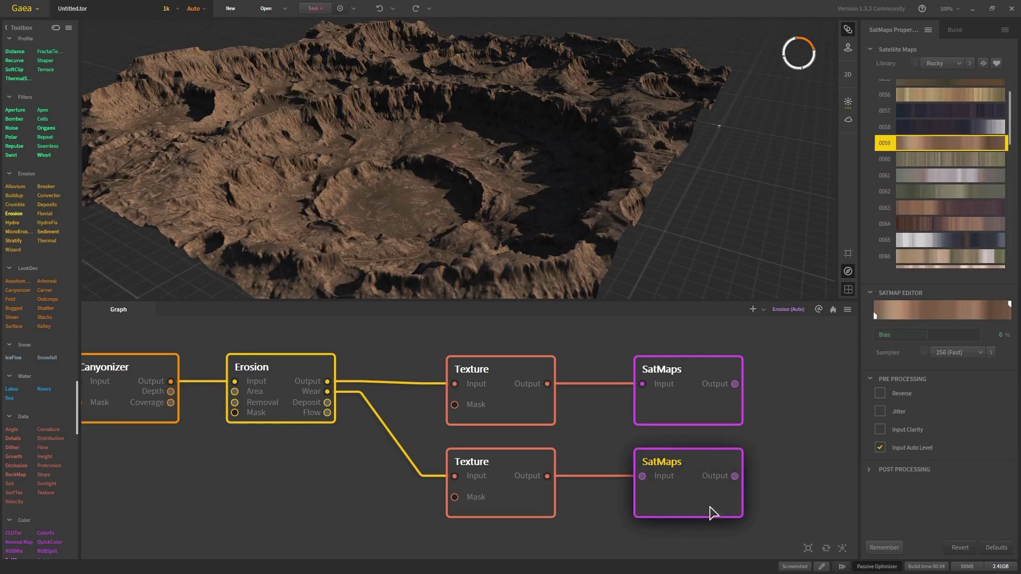
Join the two SatMaps outputs in a new Combine node and set its blend Ratio to 100%
scroll(612, 418, "down", 3)
left_click_drag(663, 377, 663, 455)
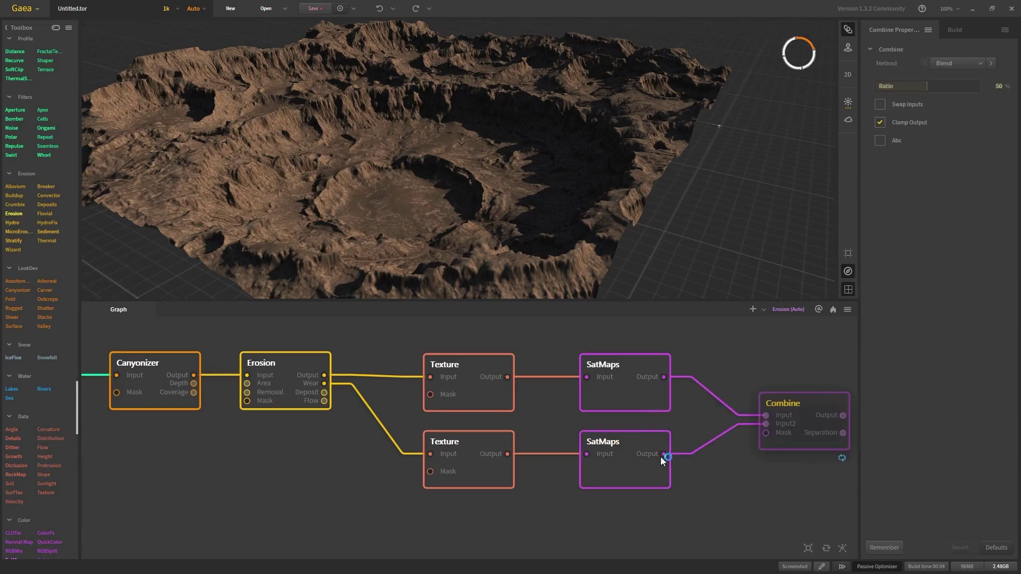
left_click_drag(926, 85, 978, 86)
middle_click_drag(741, 371, 666, 349)
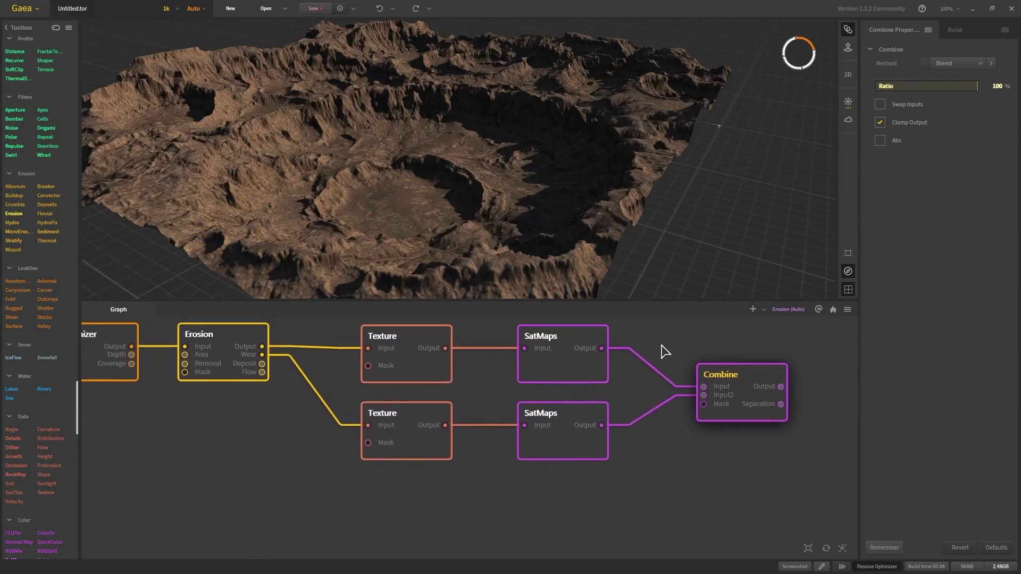
Add a Protrusion node beneath the lower Texture node and feed both of them from Erosion's main Output
left_click(576, 420)
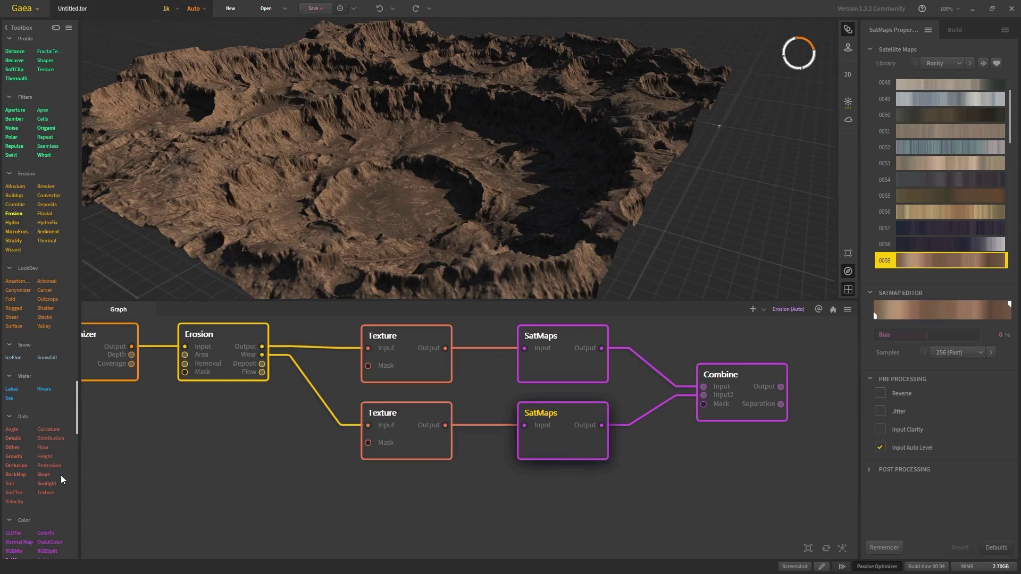
left_click_drag(49, 465, 438, 503)
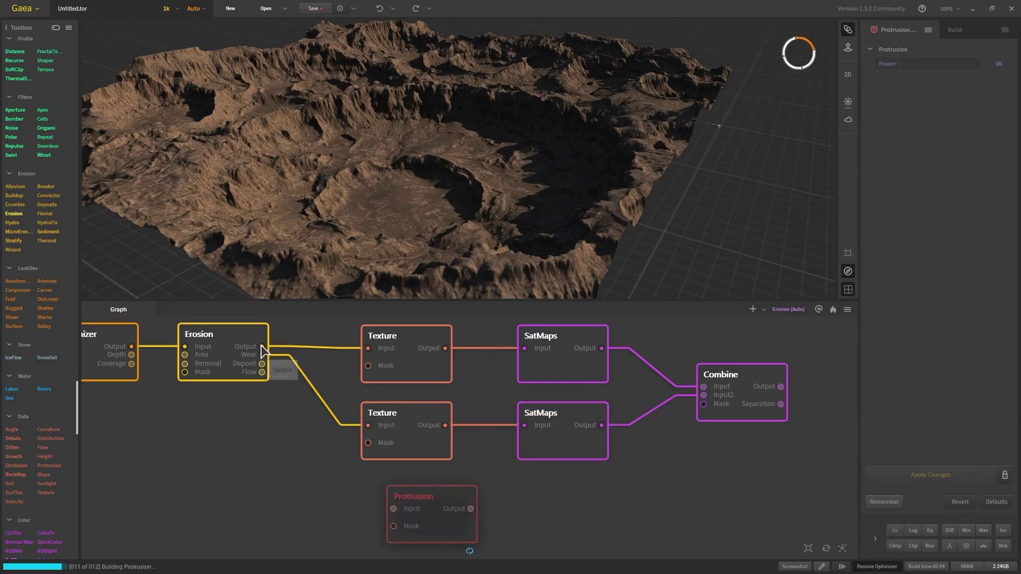
left_click_drag(262, 354, 394, 509)
left_click_drag(264, 347, 368, 426)
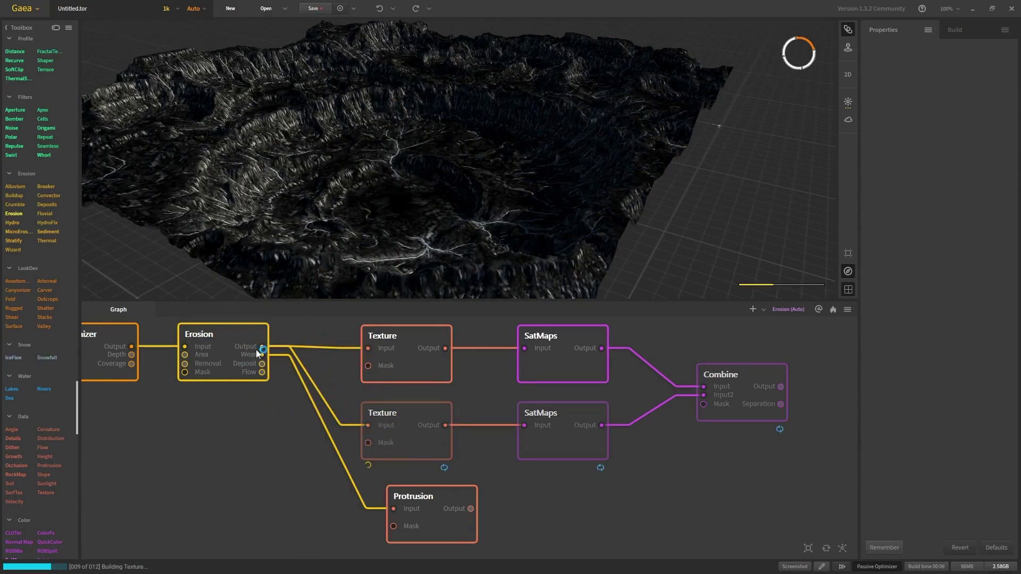
left_click_drag(264, 355, 430, 493)
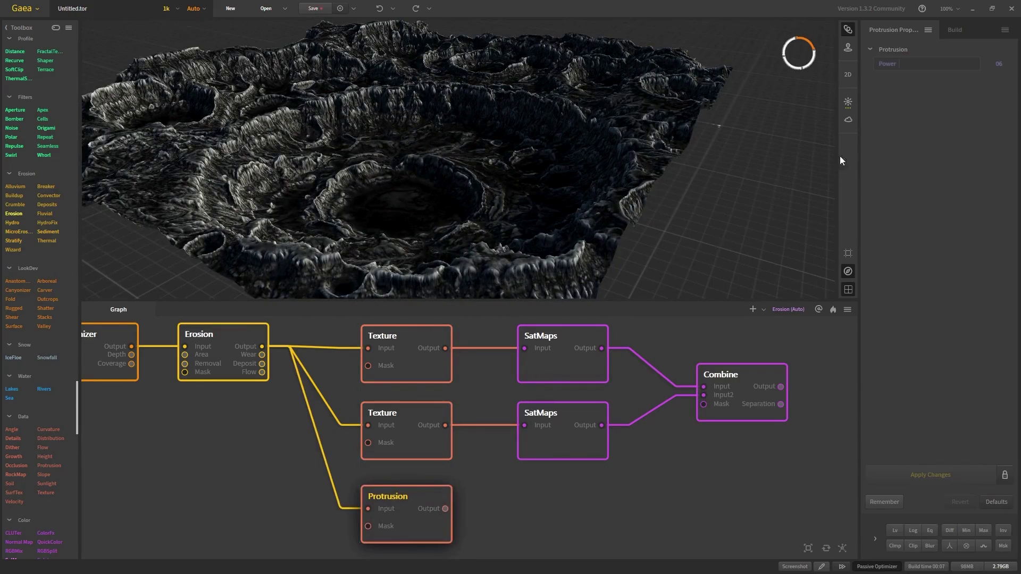
Connect the Protrusion output to the Mask input of the Combine node and inspect the masked colors on the terrain
middle_click_drag(527, 394, 499, 442)
mouse_move(431, 497)
left_mouse_down()
mouse_move(461, 505)
mouse_move(677, 417)
mouse_move(690, 392)
left_mouse_up()
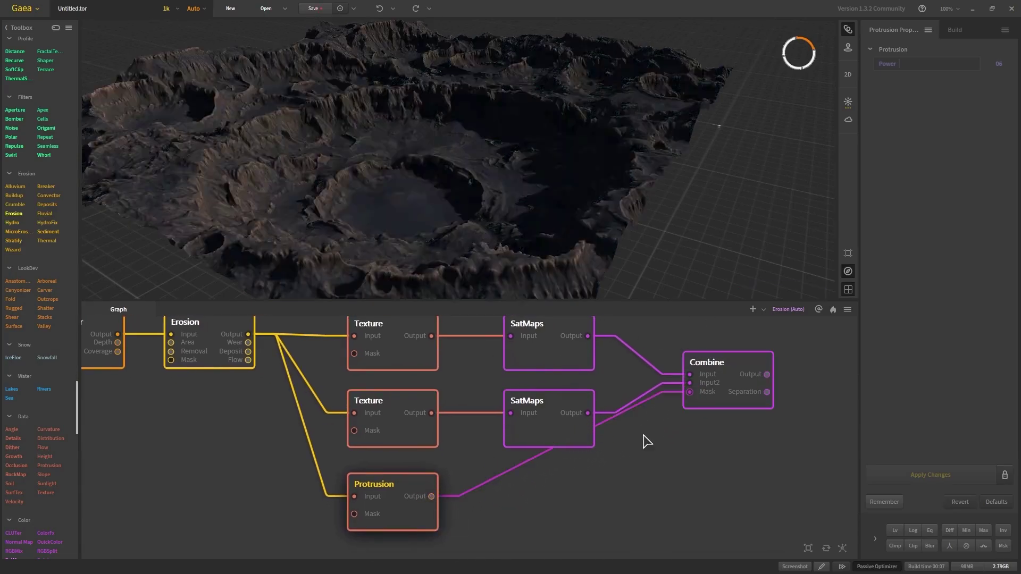
left_click(730, 370)
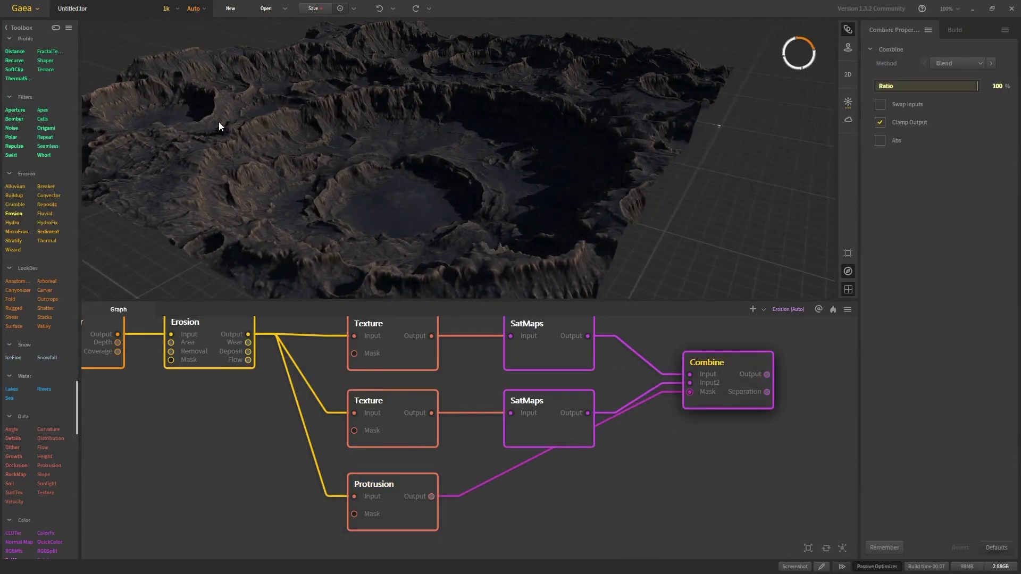
scroll(219, 125, "up", 5)
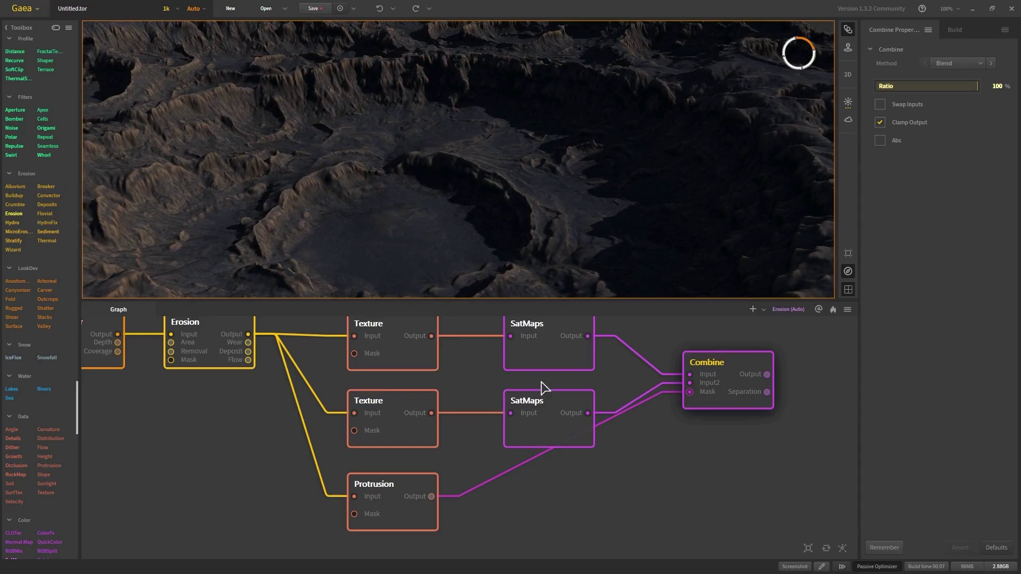
Build a third Texture and SatMaps branch below the Protrusion node, fed from Erosion's main Output
scroll(543, 386, "down", 4)
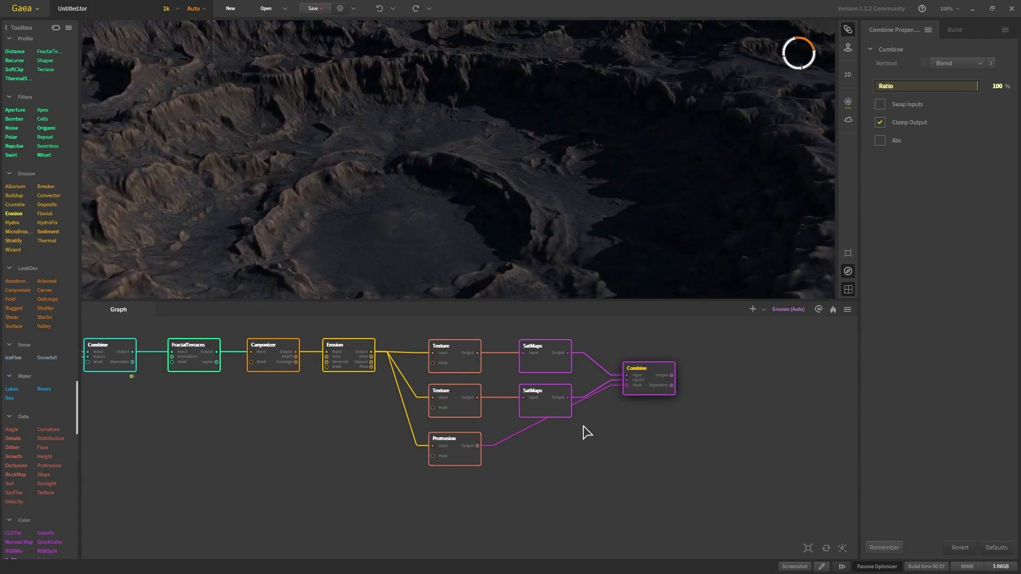
scroll(586, 432, "down", 1)
scroll(574, 418, "down", 2)
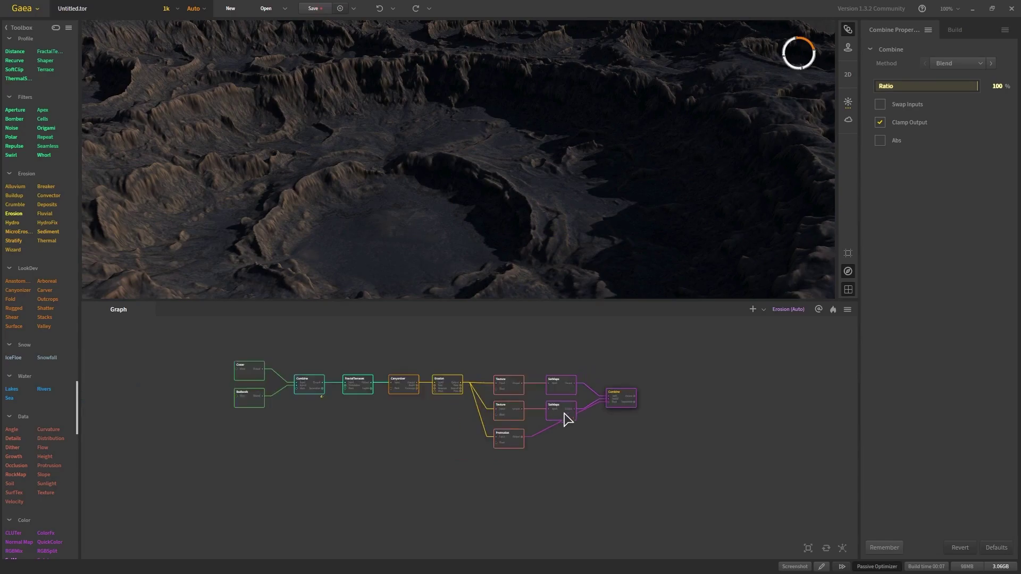
scroll(465, 420, "up", 2)
left_click_drag(456, 365, 412, 415)
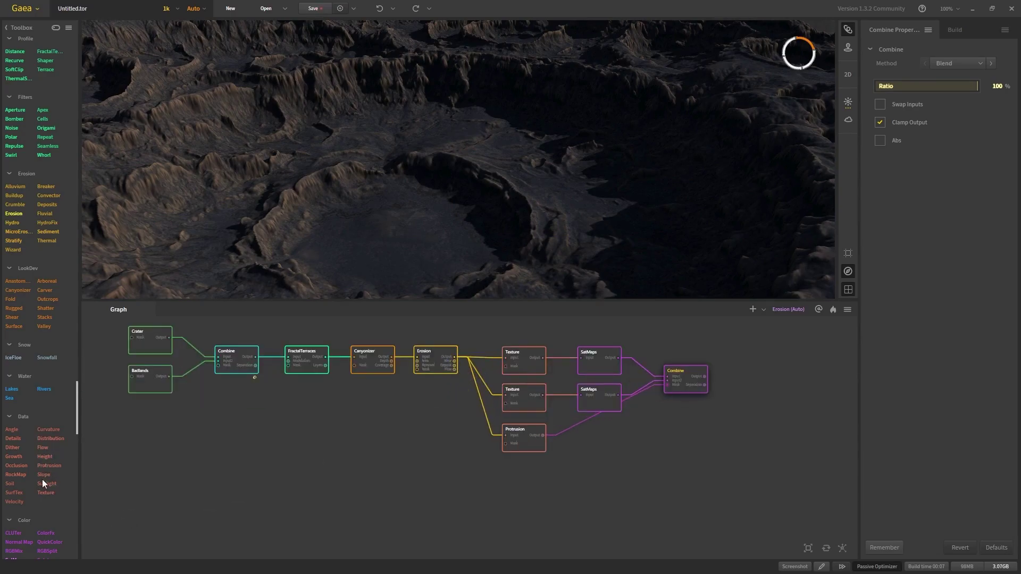
left_click_drag(45, 495, 508, 472)
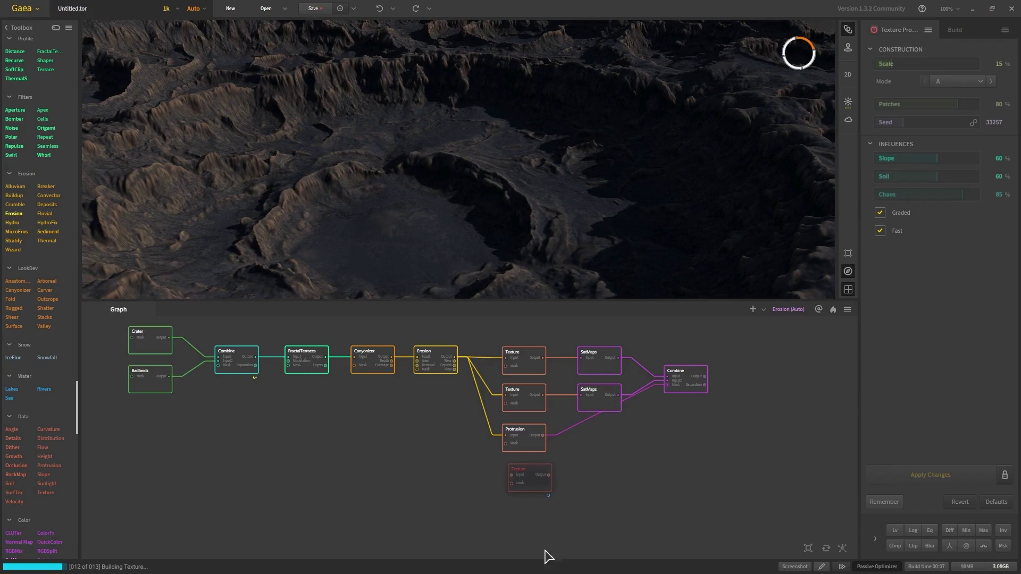
left_click_drag(456, 363, 512, 477)
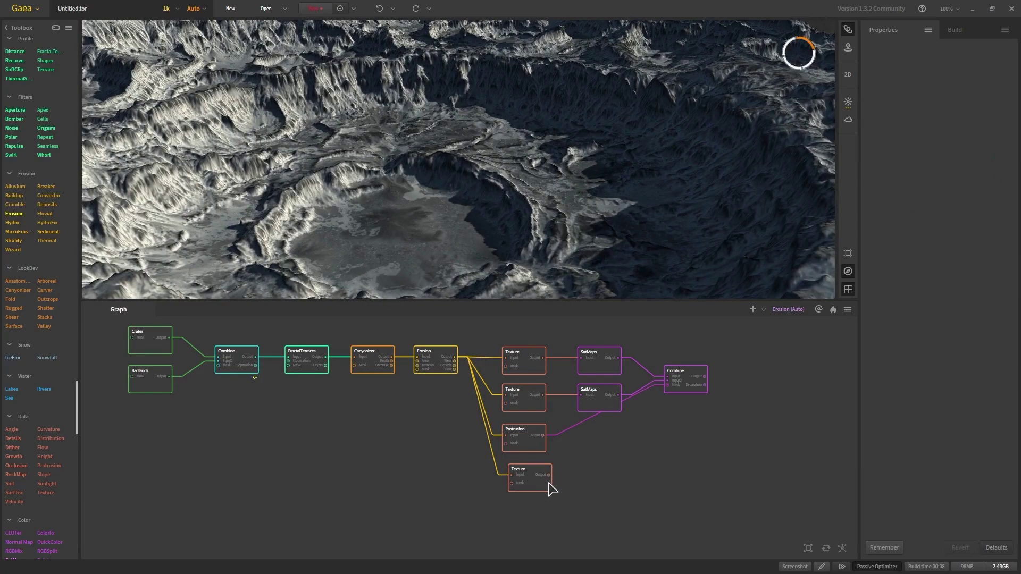
left_click_drag(549, 476, 592, 469)
left_click(646, 550)
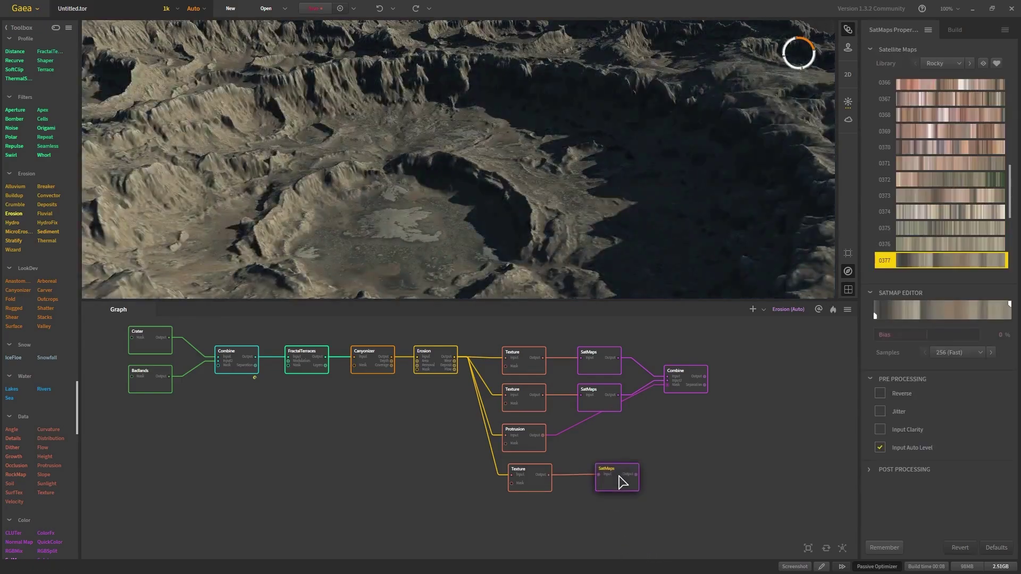
Switch the third SatMaps node to the Colorful library and choose the red map 0053
left_click(945, 61)
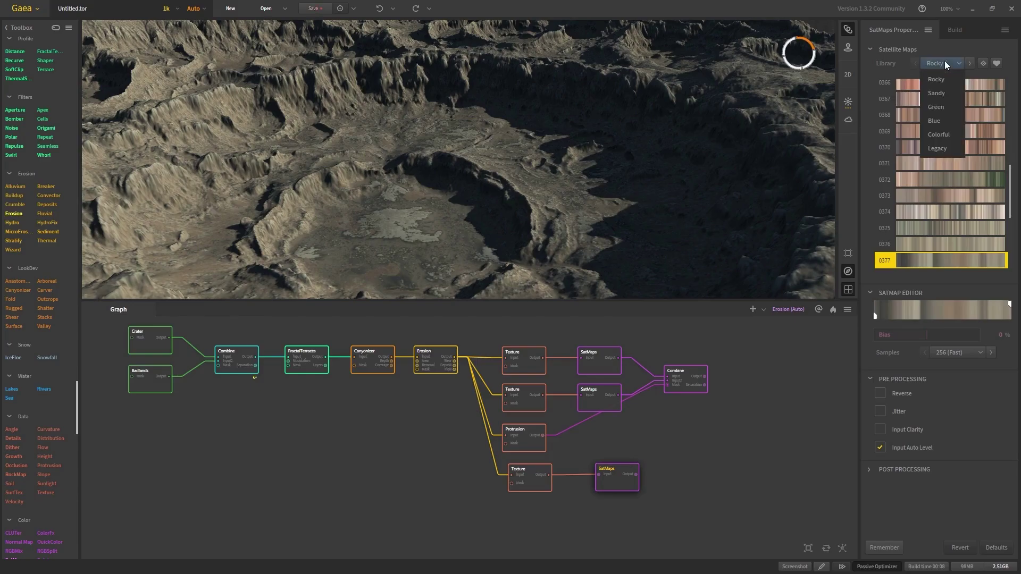
left_click(931, 134)
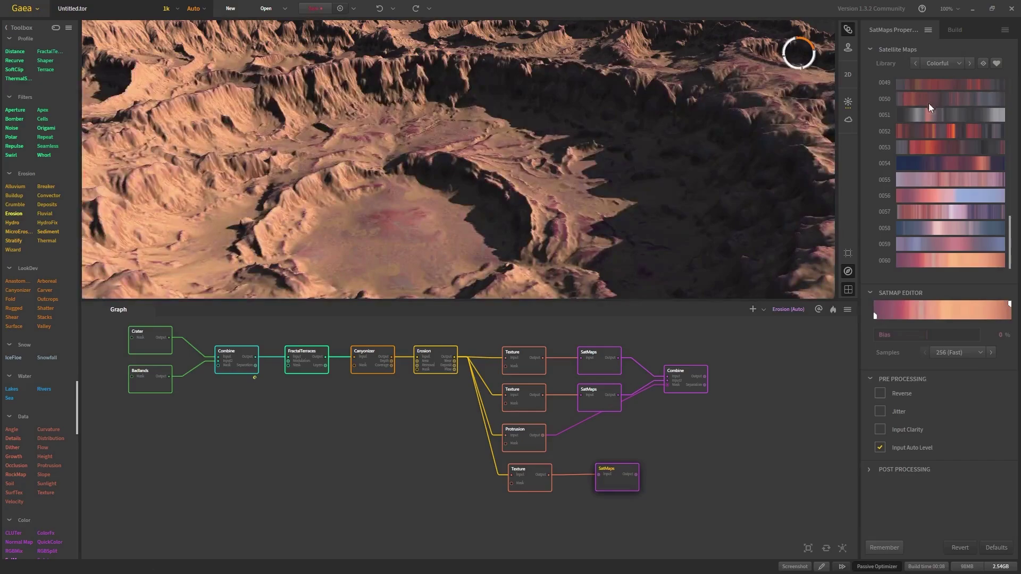
scroll(923, 161, "up", 4)
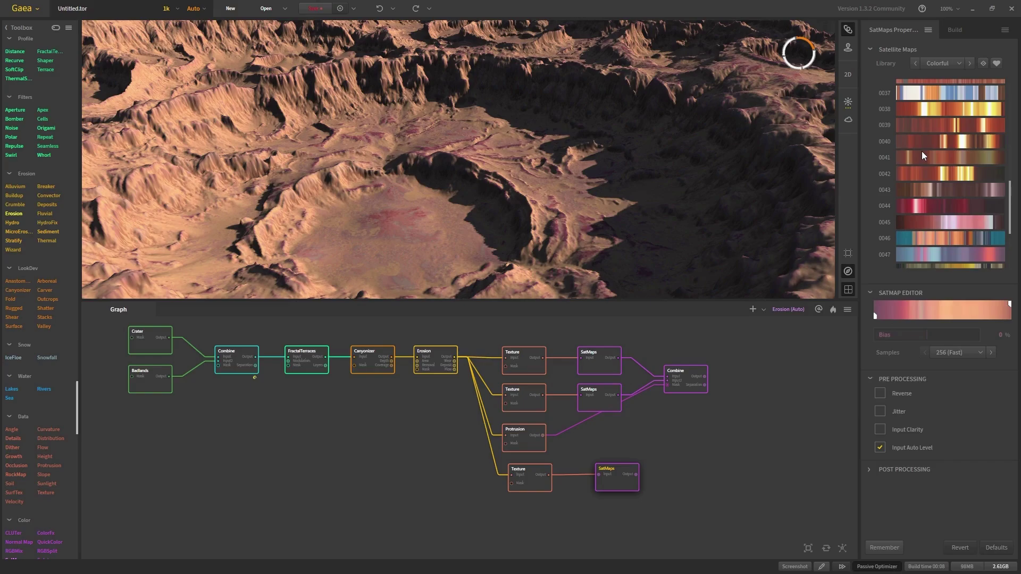
scroll(912, 173, "down", 2)
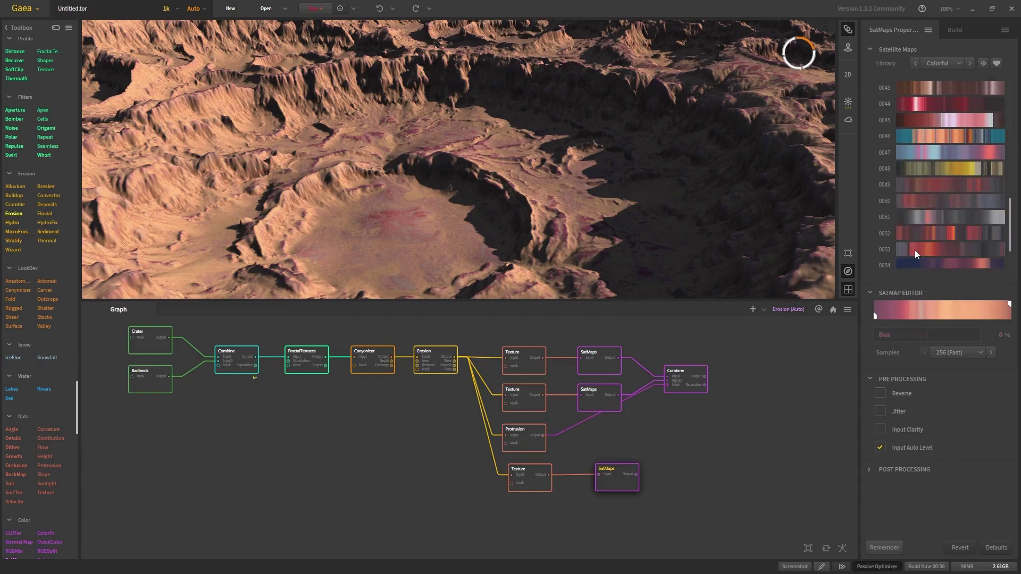
left_click(914, 251)
scroll(411, 155, "down", 5)
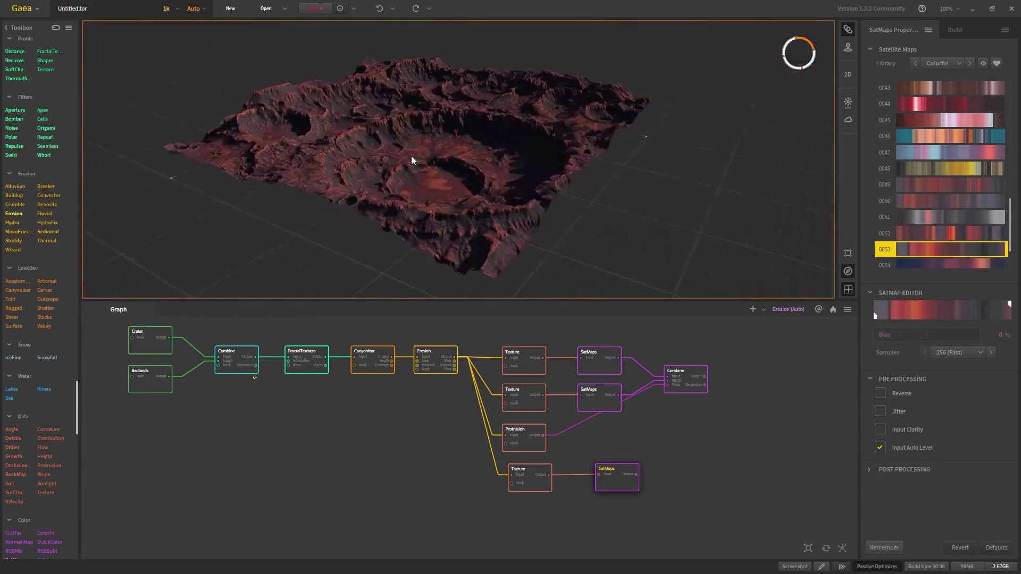
scroll(413, 160, "up", 4)
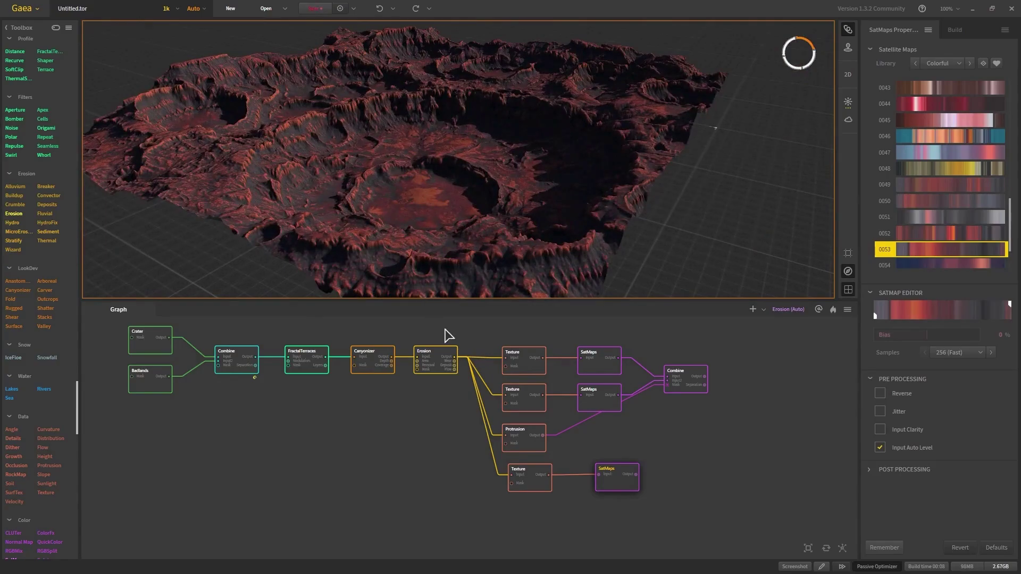
Add a second Combine node with the first Combine's output wired to Input and the third SatMaps output wired to Input2
left_click_drag(636, 475, 705, 377)
left_click_drag(771, 424, 771, 440)
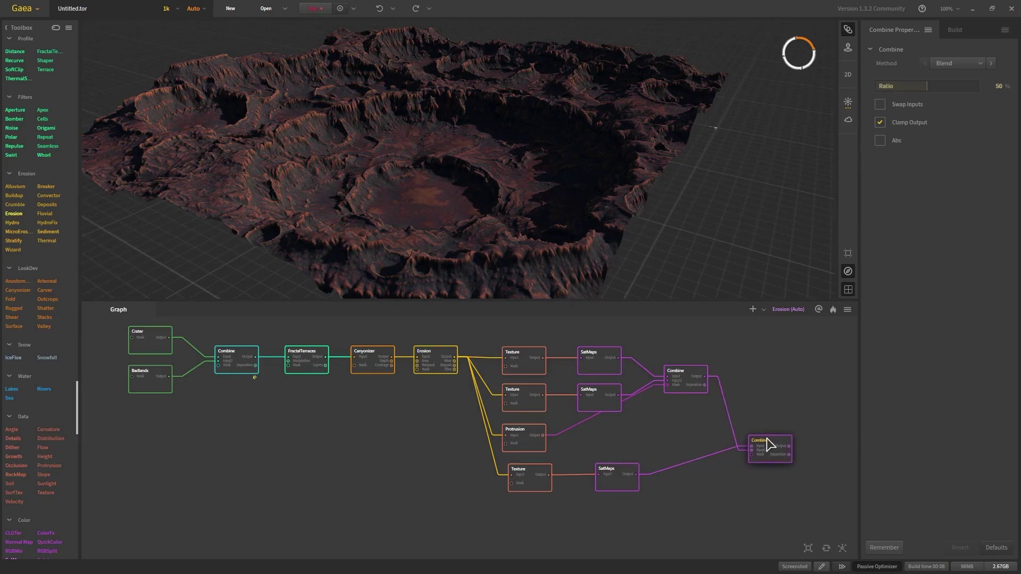
scroll(738, 399, "up", 1)
scroll(738, 399, "up", 2)
middle_click_drag(734, 410, 650, 389)
left_click_drag(607, 356, 686, 480)
left_click_drag(486, 524, 686, 480)
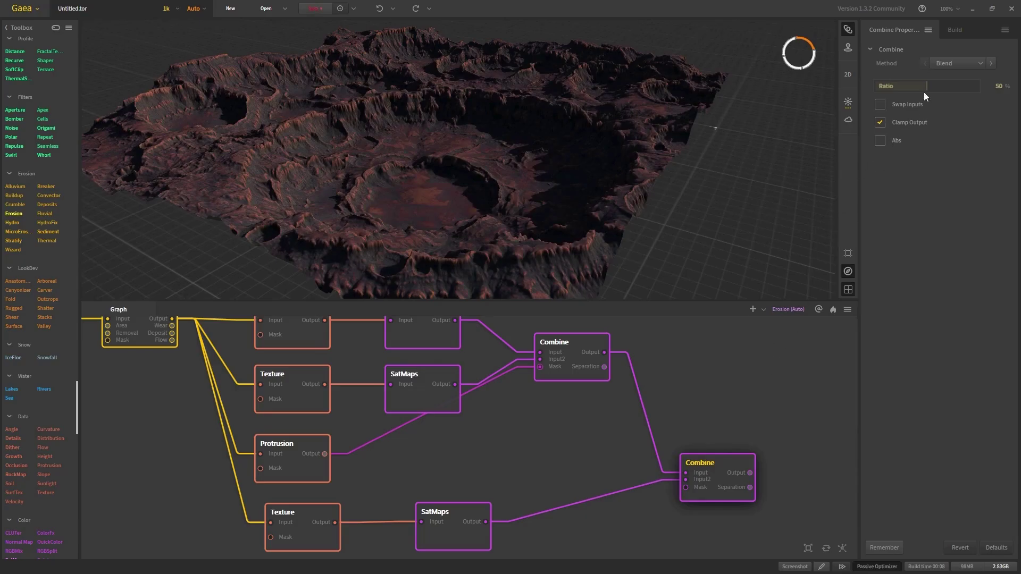
Set the second Combine node's Ratio to 100% and preview the third Texture and SatMaps nodes on the terrain
left_click_drag(926, 87, 977, 86)
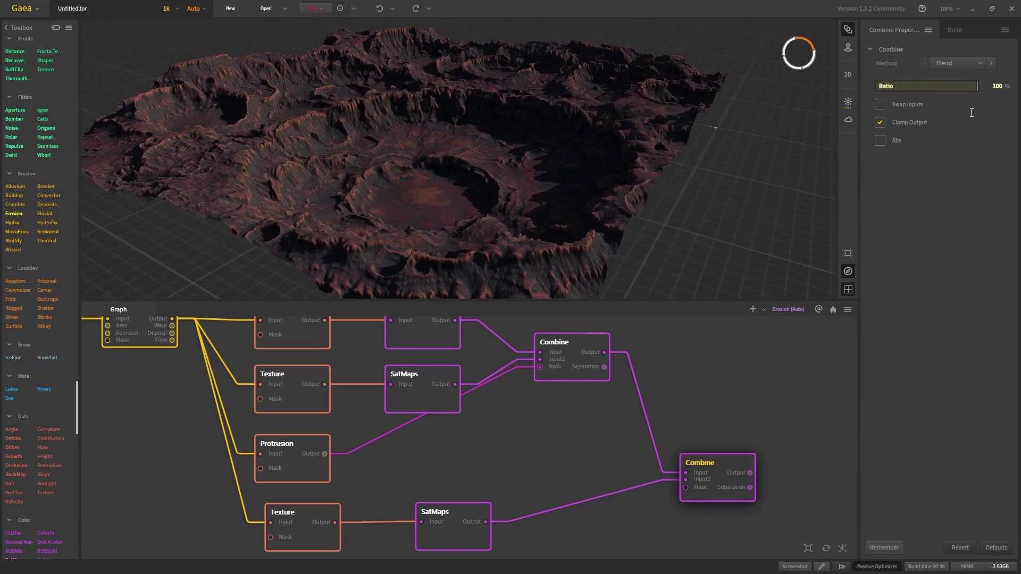
left_click_drag(404, 199, 387, 197)
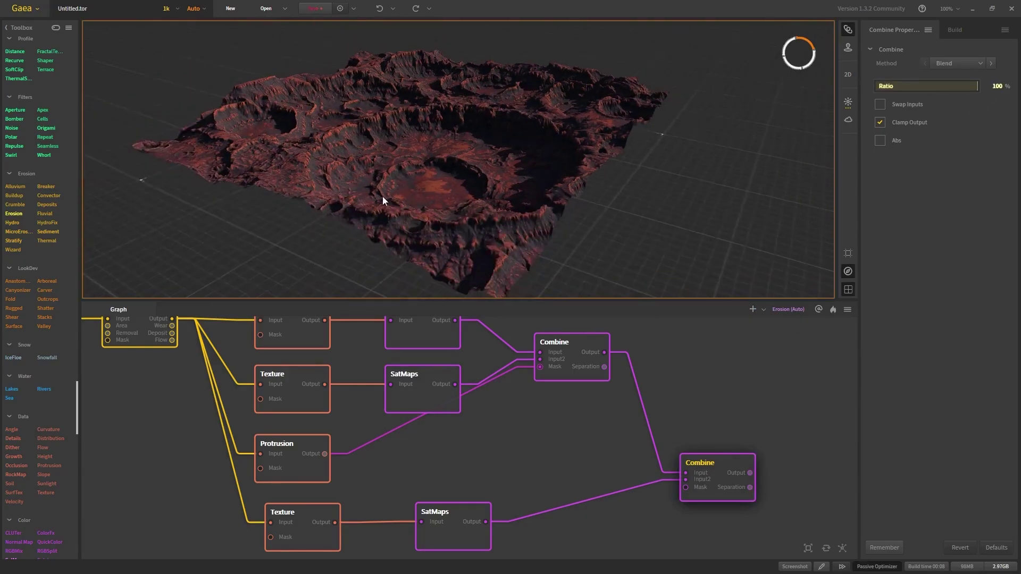
middle_click_drag(526, 478, 543, 436)
scroll(543, 436, "down", 1)
left_click(476, 433)
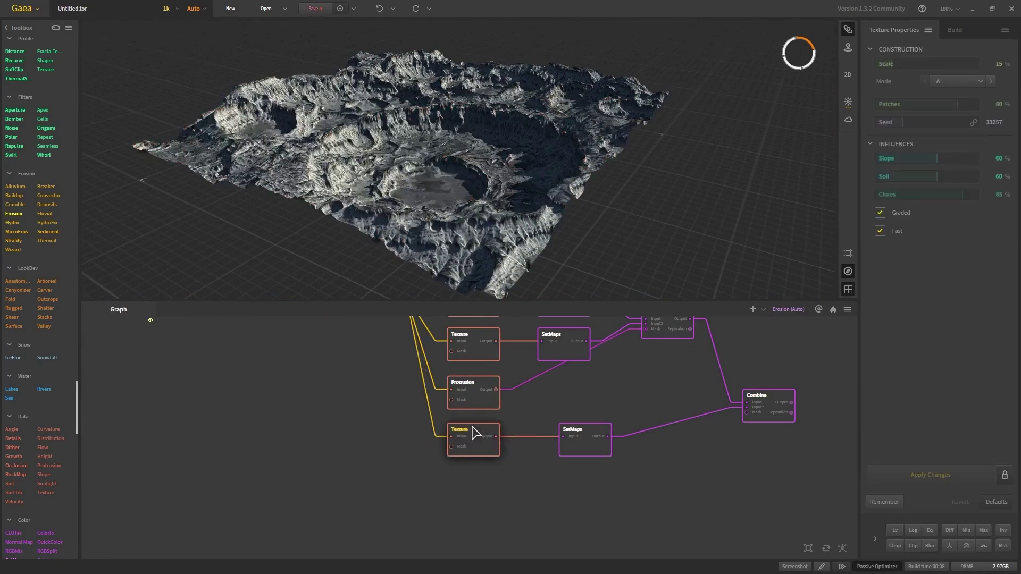
left_click(579, 430)
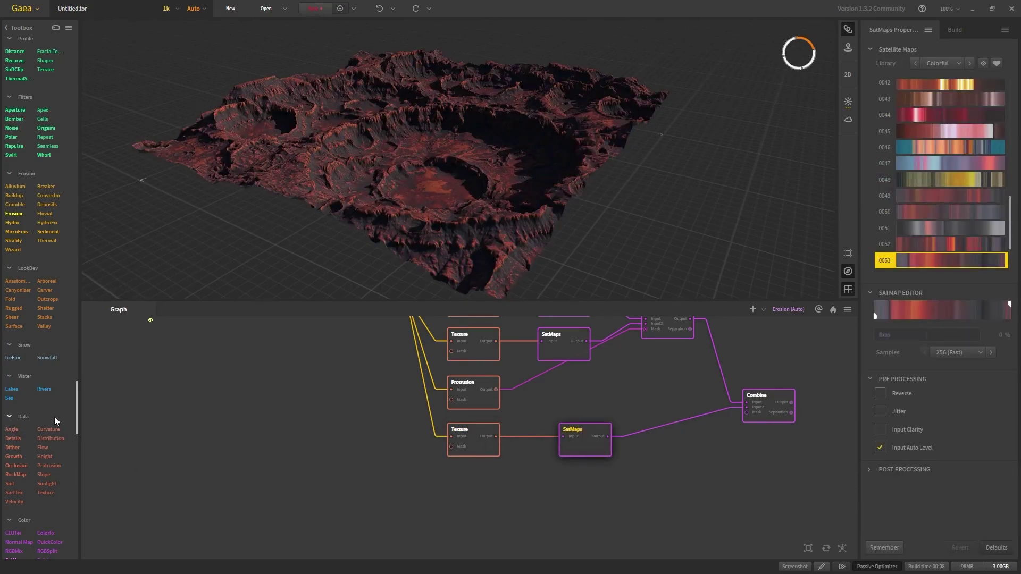
Add a Flow node below the third Texture node, wire Erosion's main Output into it, and inspect the flow lines
left_click_drag(39, 448, 455, 473)
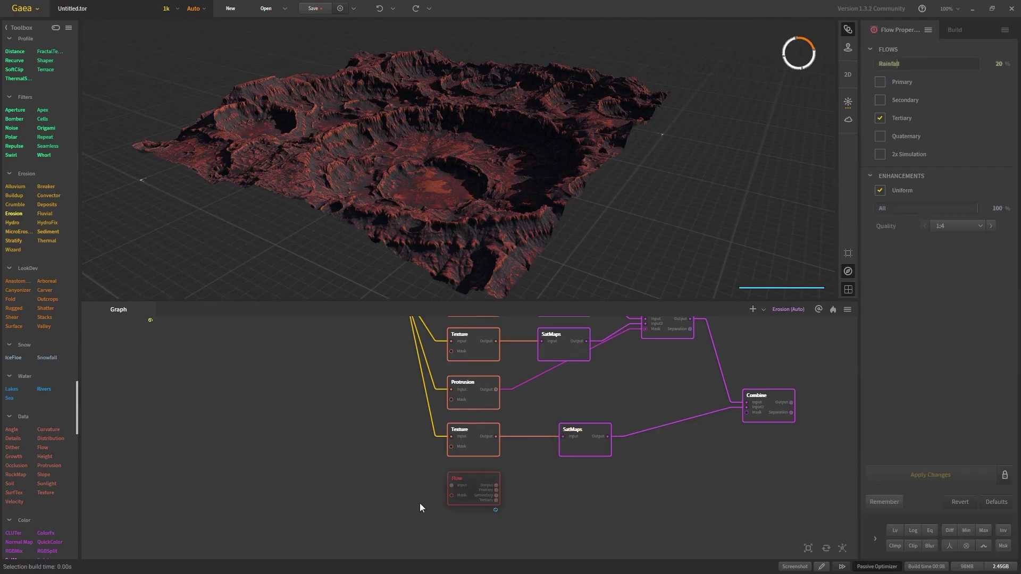
key("f")
left_click_drag(424, 397, 468, 518)
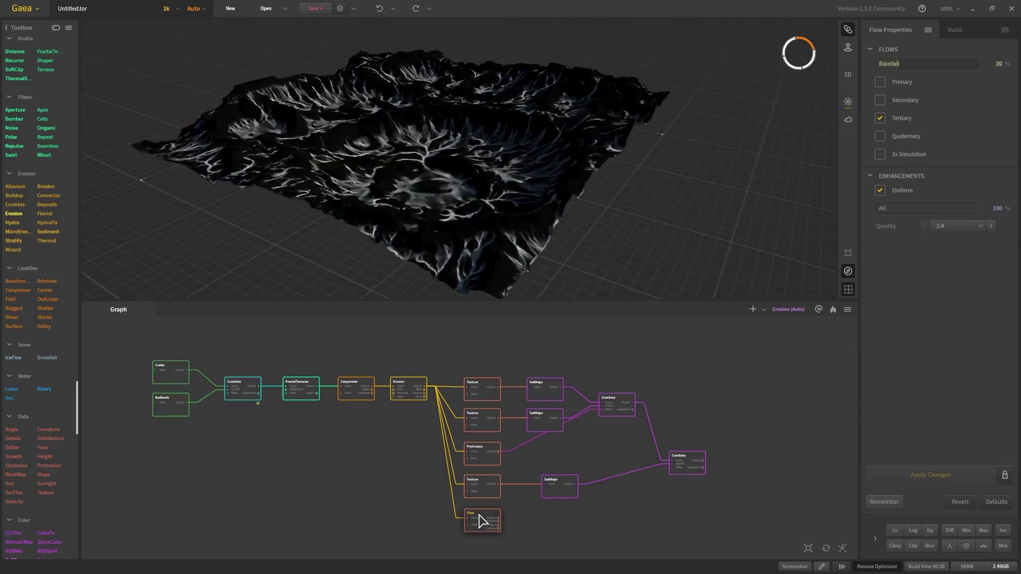
left_click_drag(449, 297, 416, 139)
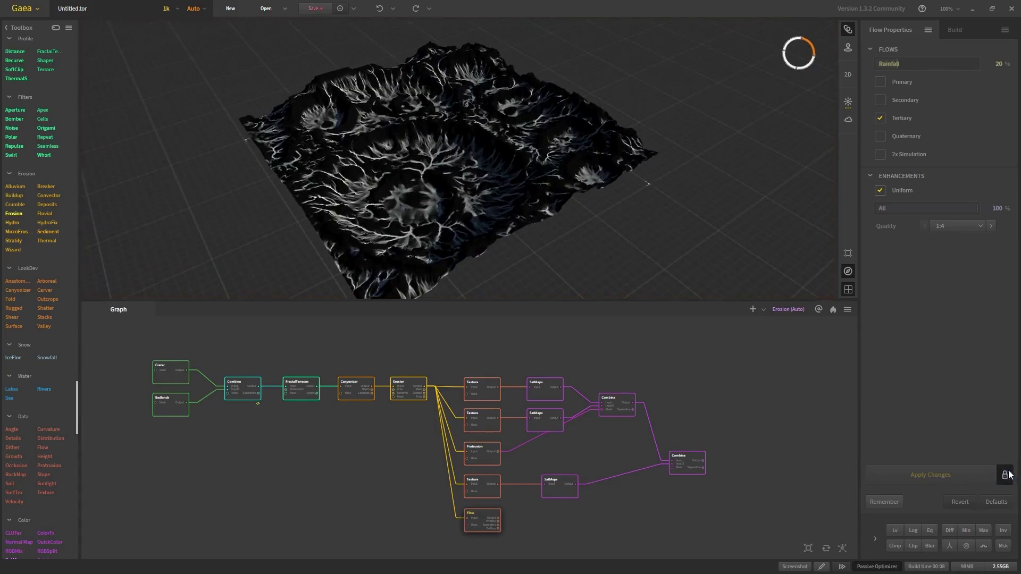
scroll(449, 158, "up", 3)
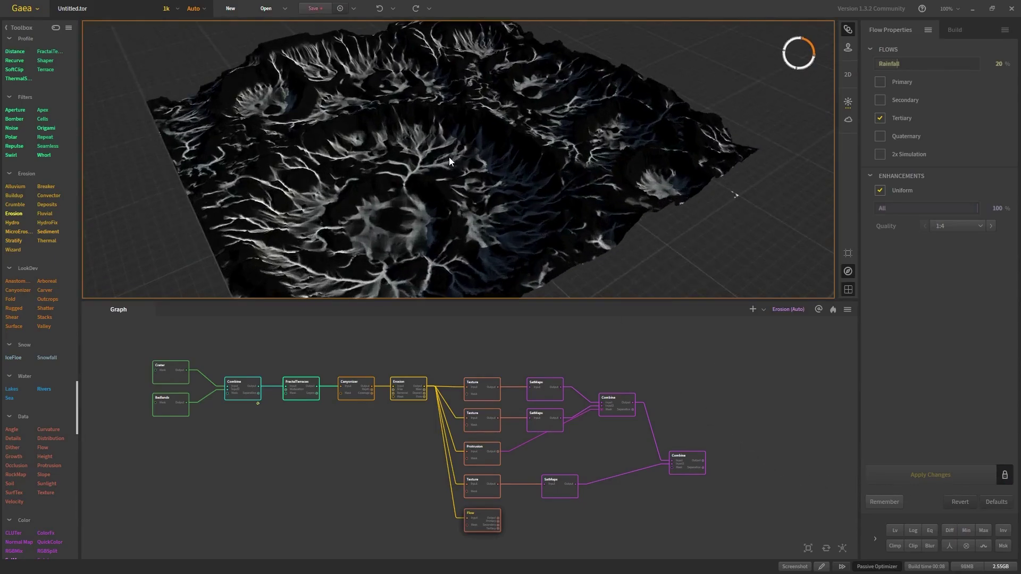
Compare the Flow node's flow levels, keep only Primary and Tertiary enabled, and apply the Log and Eq adjustments
left_click(880, 118)
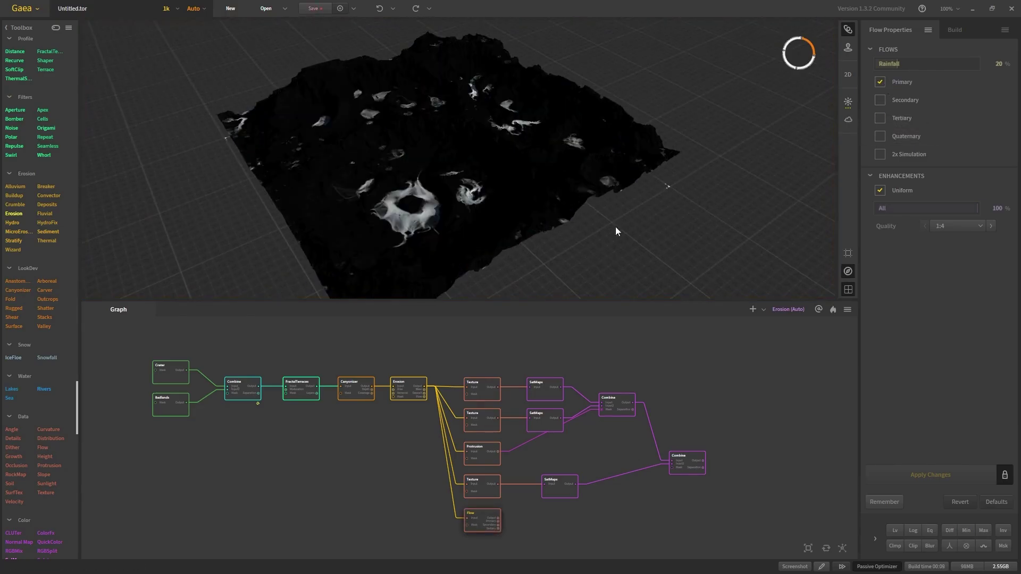
scroll(420, 207, "up", 5)
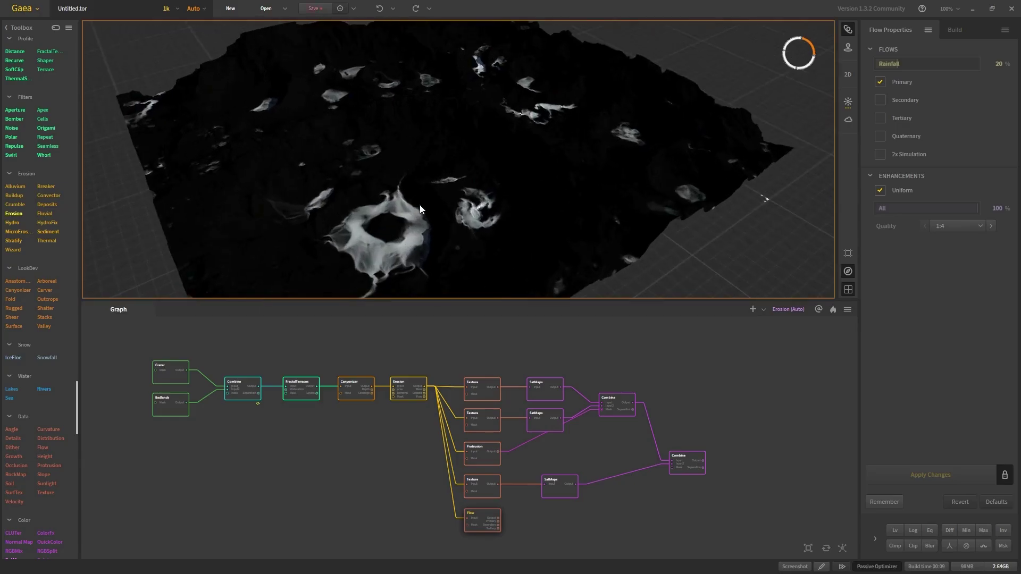
scroll(418, 209, "down", 3)
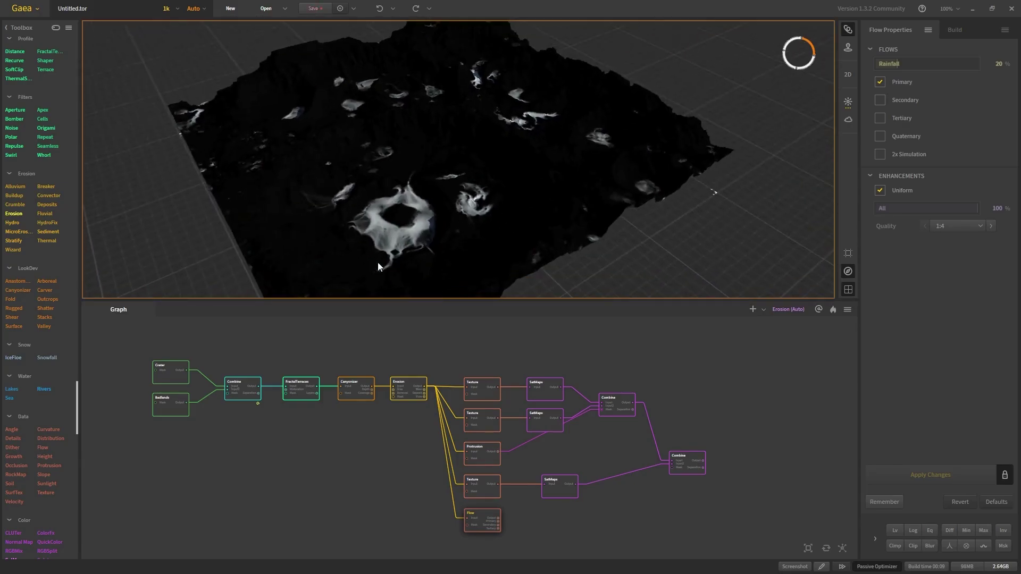
left_click(879, 81)
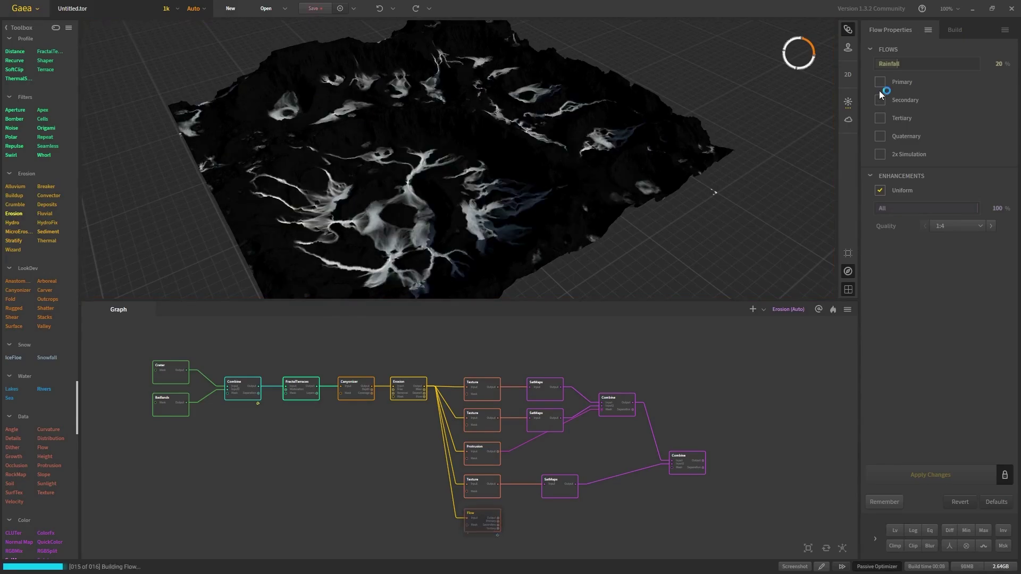
left_click(881, 118)
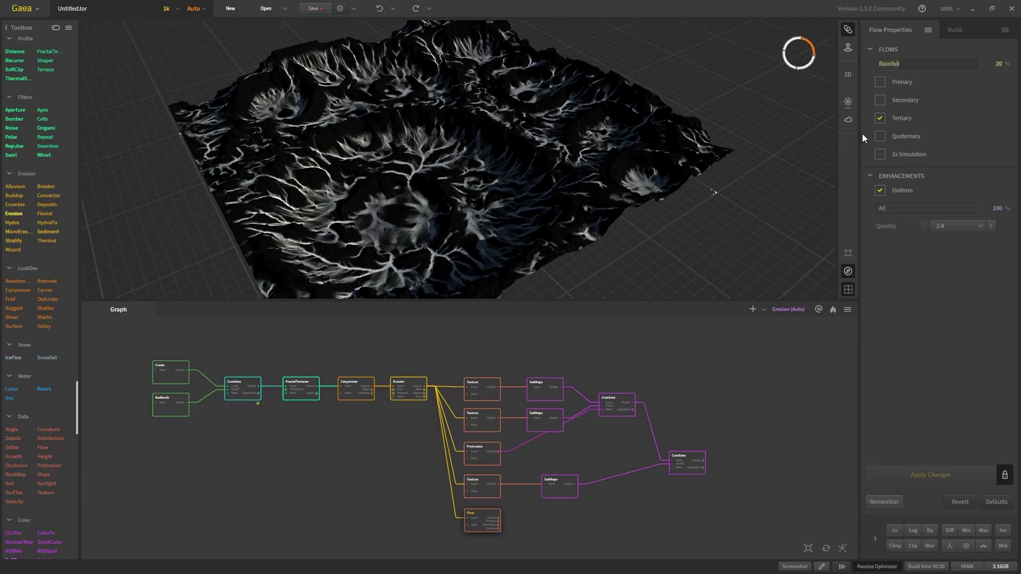
left_click(880, 81)
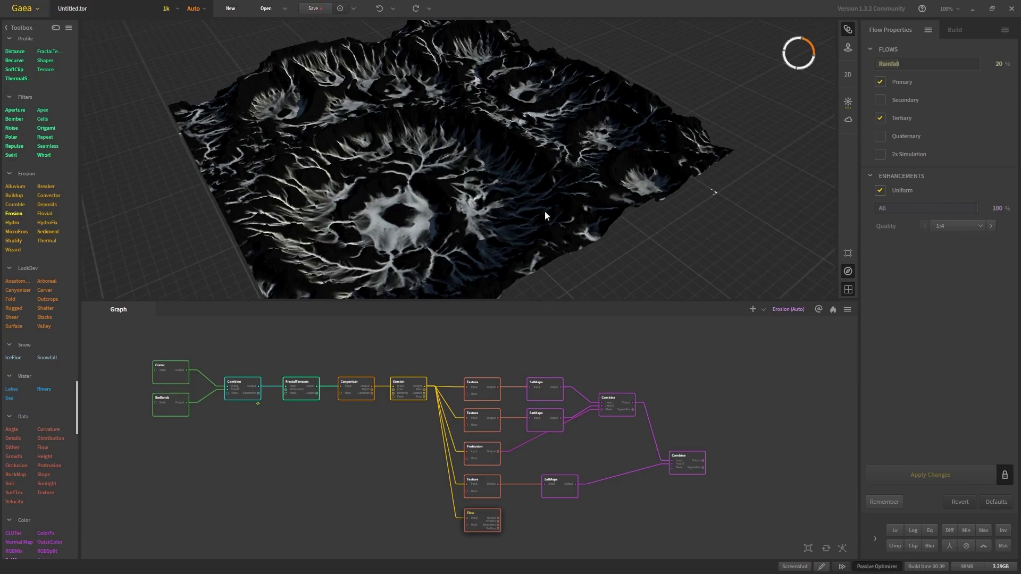
left_click(912, 529)
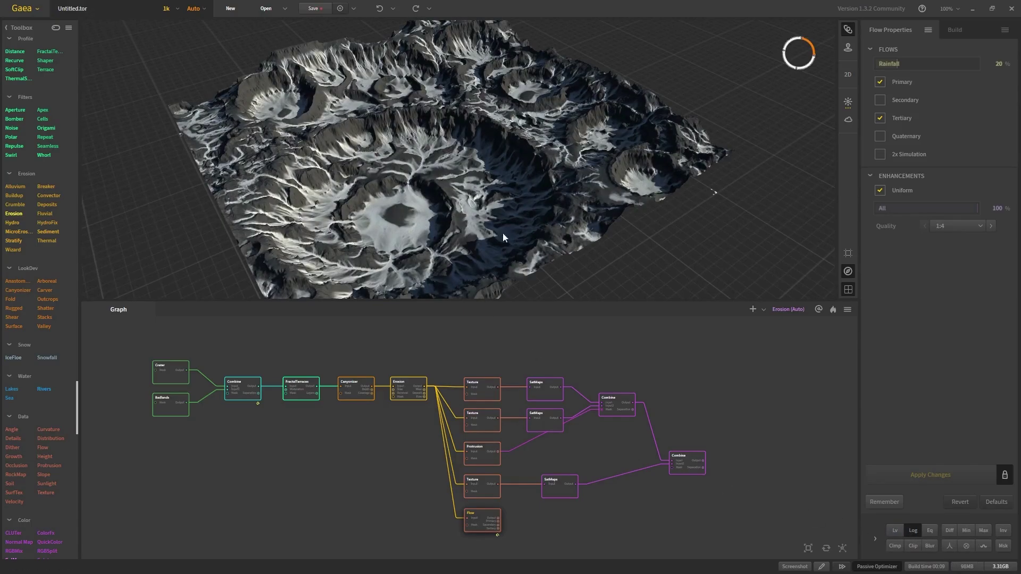
left_click(927, 531)
Connect the Flow node's Primary output to the Mask input of the second color Combine and inspect the colored terrain
middle_click_drag(713, 545, 663, 447)
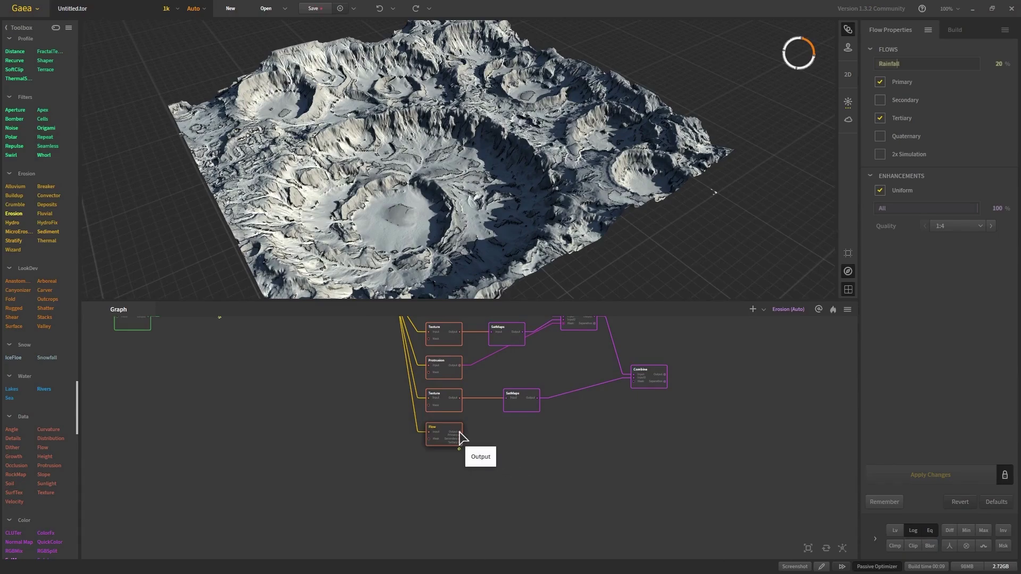
scroll(459, 437, "up", 1)
left_click_drag(461, 436, 671, 372)
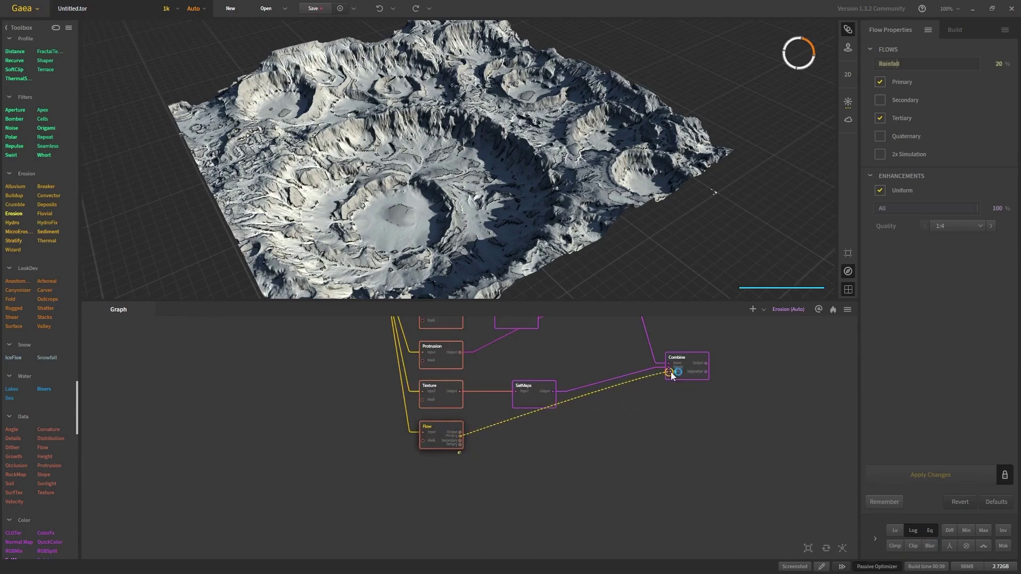
left_click(688, 368)
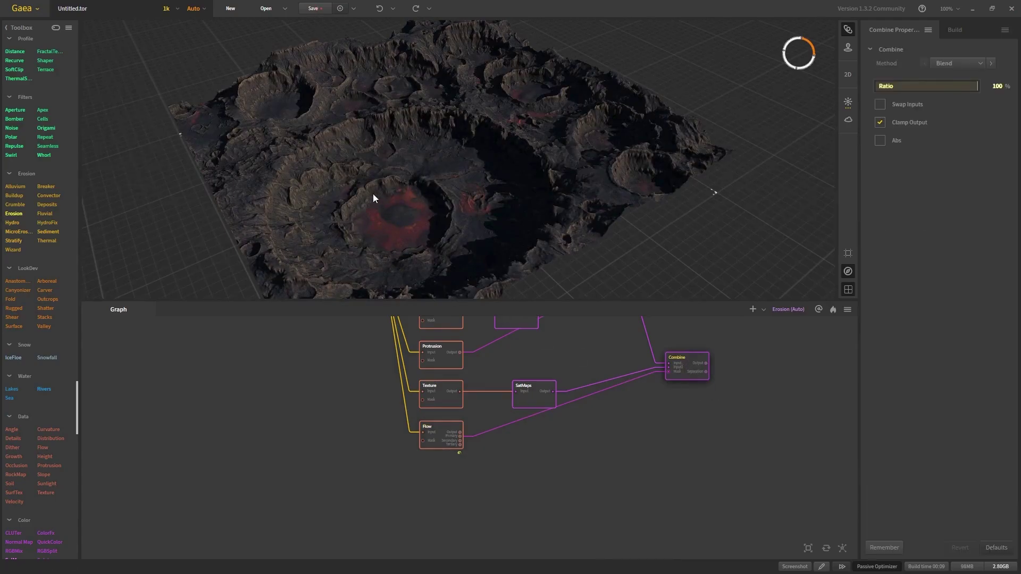
left_click_drag(431, 128, 413, 150)
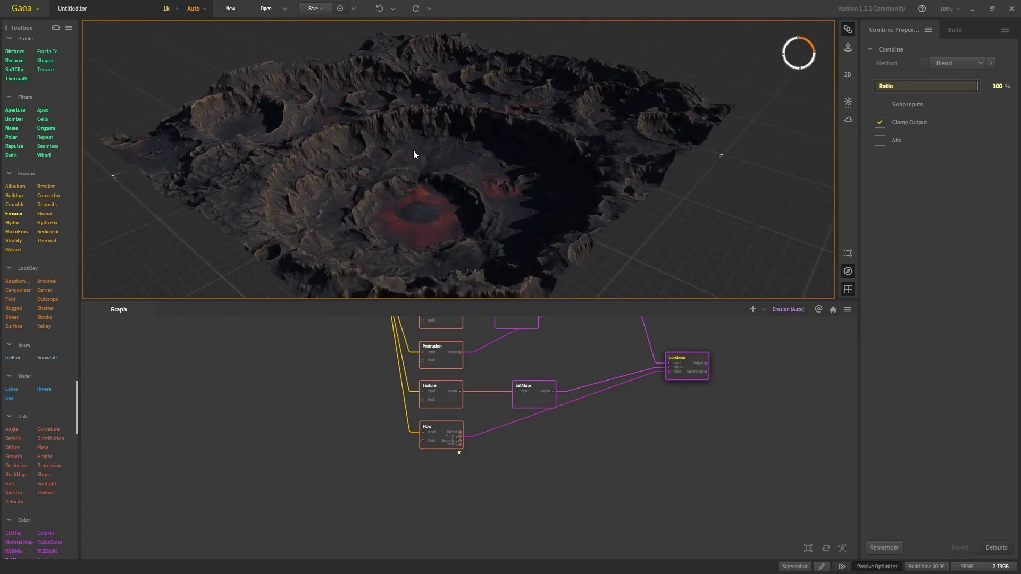
left_click_drag(413, 150, 423, 139)
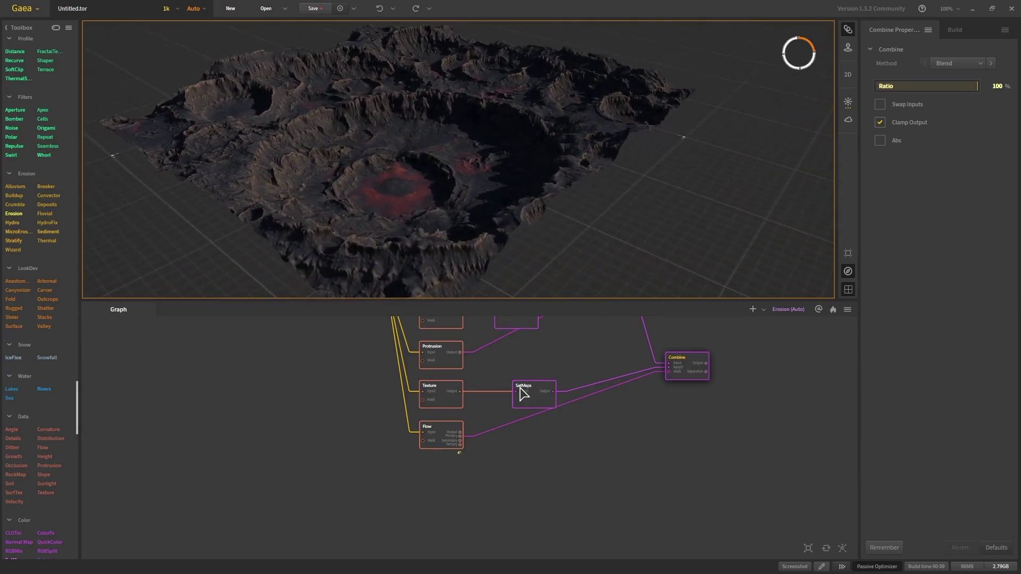
Move the Crater, Badlands and their Combine node together, away from FractalTerraces, to separate the base shape group
middle_click_drag(529, 365, 585, 425)
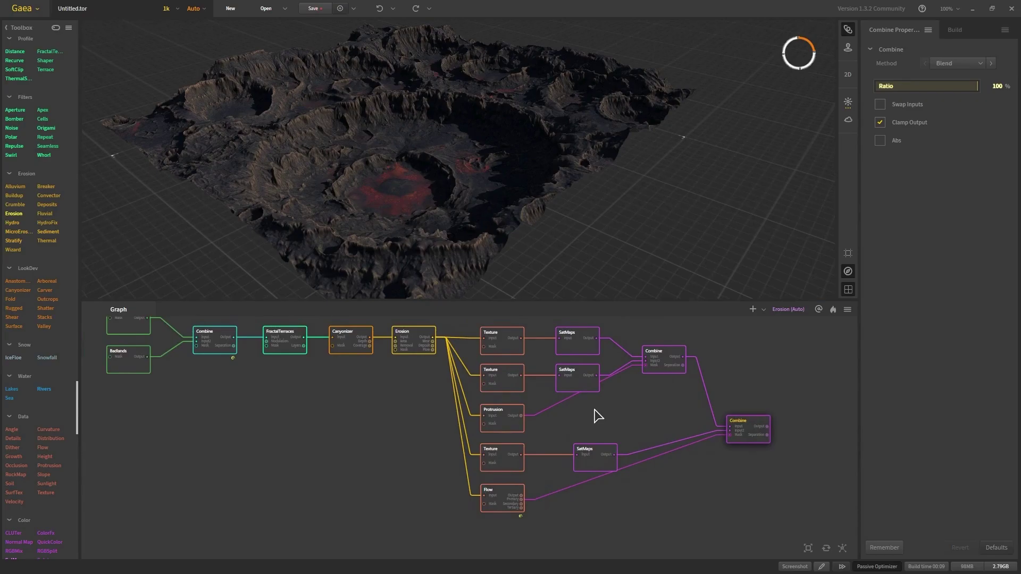
middle_click_drag(312, 426, 480, 430)
scroll(457, 404, "up", 2)
left_click_drag(566, 371, 409, 509)
left_click_drag(536, 424, 403, 421)
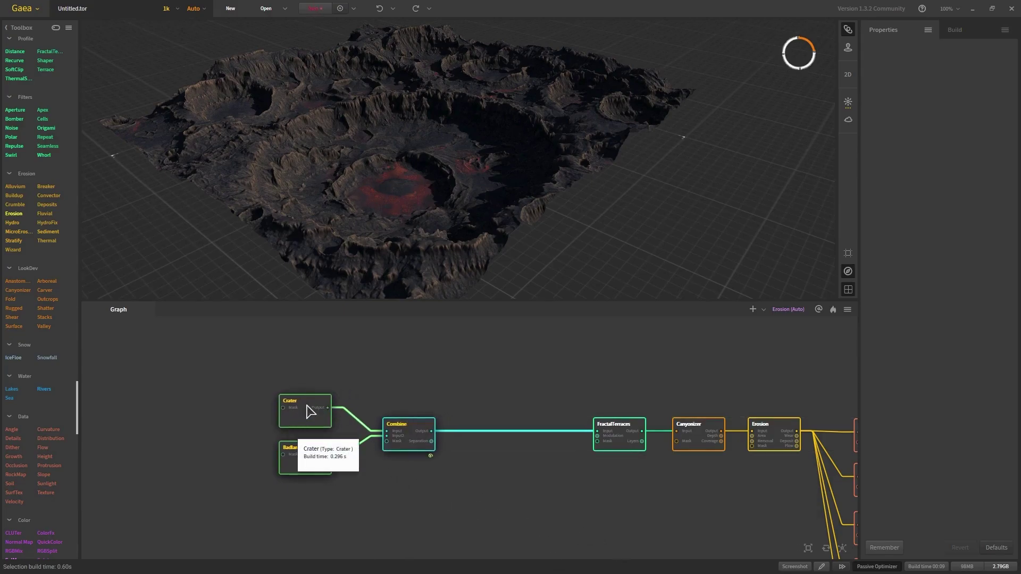
Move the FractalTerraces, Canyonizer and Erosion nodes together, away from the Texture and SatMaps branches
middle_click_drag(577, 486, 464, 472)
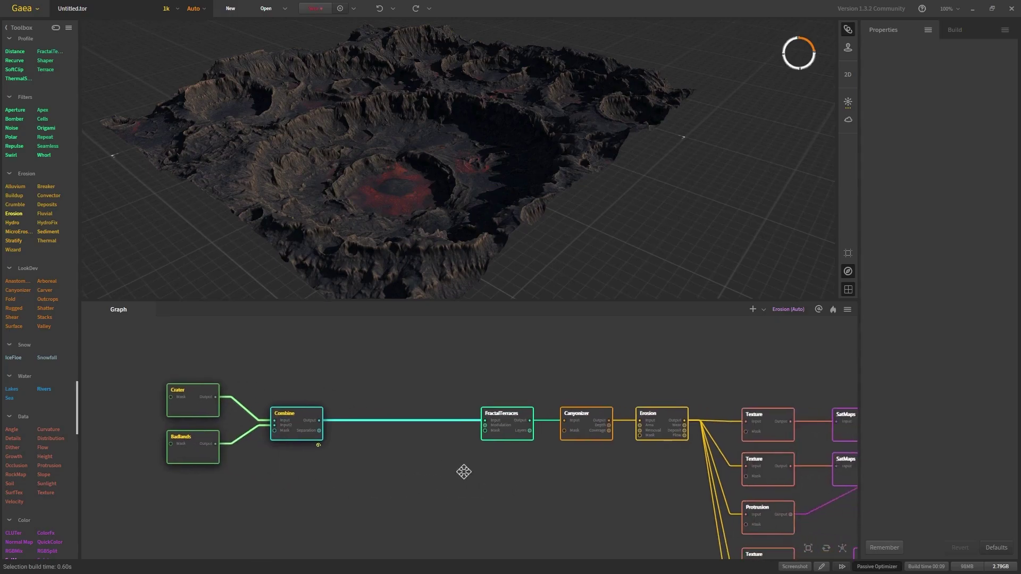
scroll(595, 460, "up", 1)
left_click_drag(707, 361, 459, 474)
left_click_drag(483, 410, 376, 403)
Select all nodes after Erosion, from the Texture branches to the final Combine, and review the coloring section
scroll(383, 407, "down", 2)
middle_click_drag(444, 424, 401, 368)
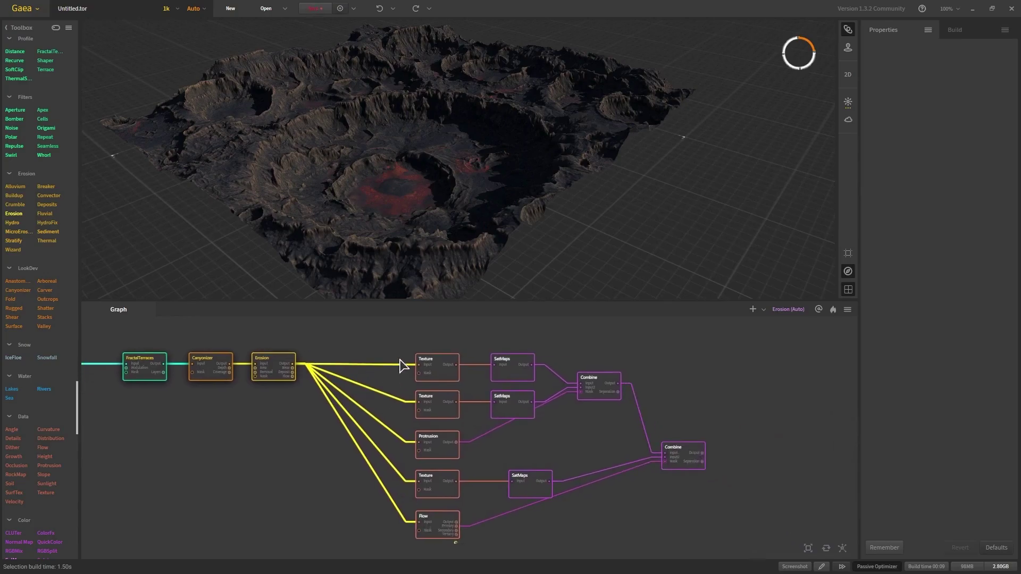
left_click_drag(400, 343, 758, 548)
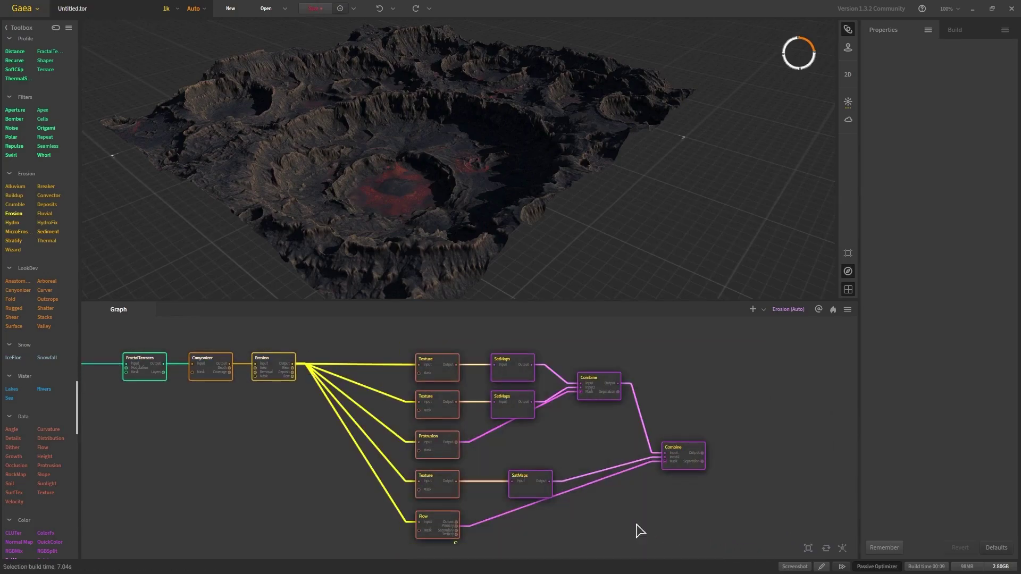
scroll(608, 496, "up", 4)
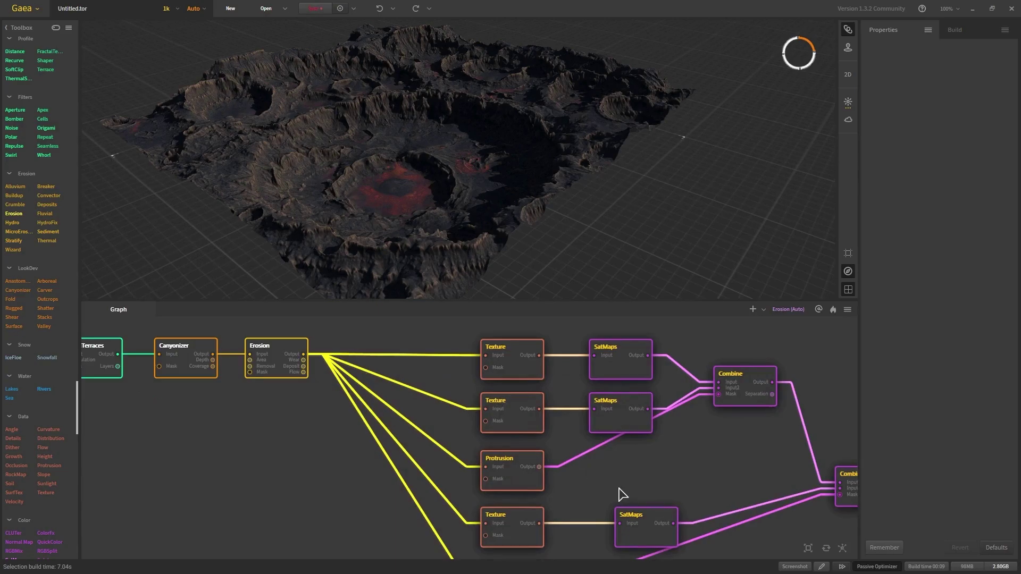
Add an Output node above the Erosion node and feed it from Erosion's main Output
middle_click_drag(379, 406, 564, 497)
left_click(496, 457)
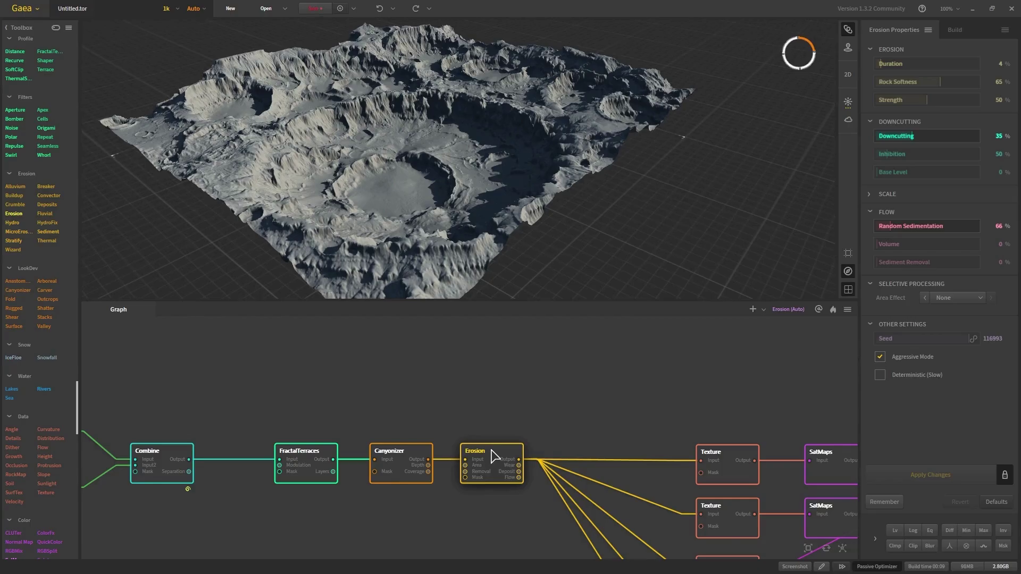
left_click_drag(520, 465, 558, 411)
key("Escape")
key("o")
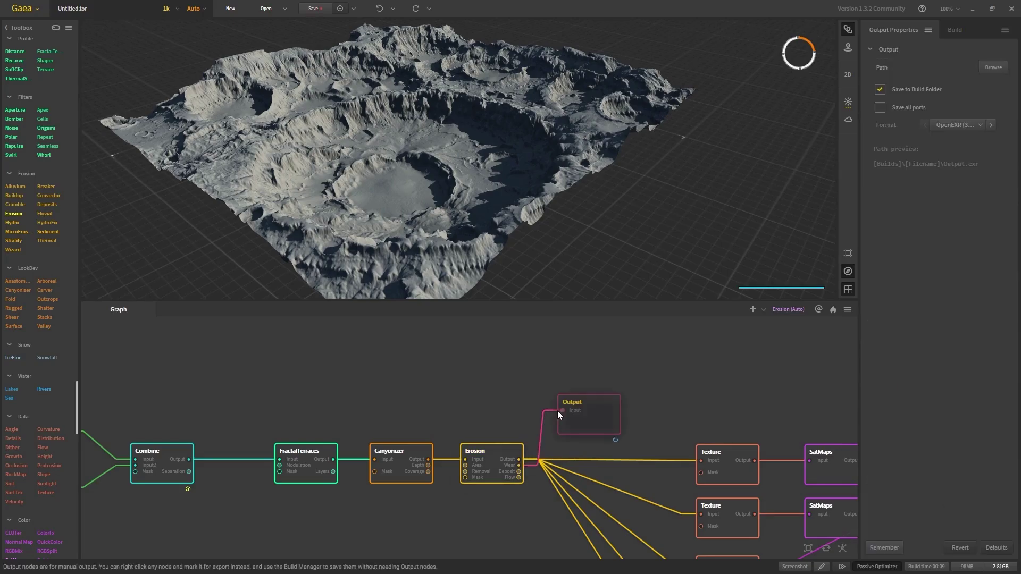
left_click_drag(592, 415, 598, 364)
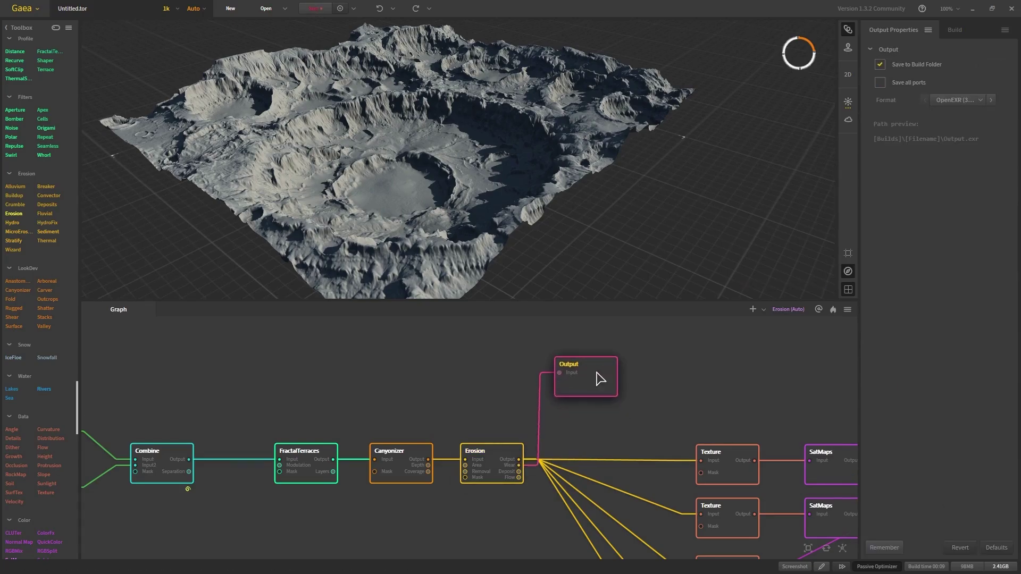
scroll(526, 477, "up", 2)
left_click_drag(518, 455, 576, 330)
Mark the Protrusion node for export
scroll(572, 391, "down", 5)
middle_click_drag(588, 490, 454, 367)
scroll(453, 367, "up", 3)
scroll(506, 474, "down", 3)
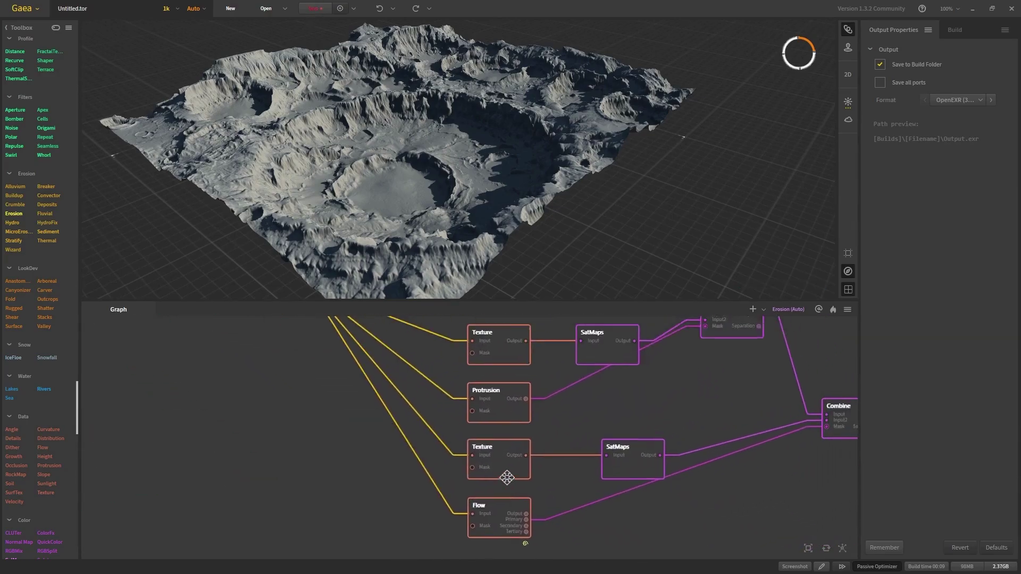
scroll(487, 419, "up", 1)
left_click(499, 430)
right_click(498, 428)
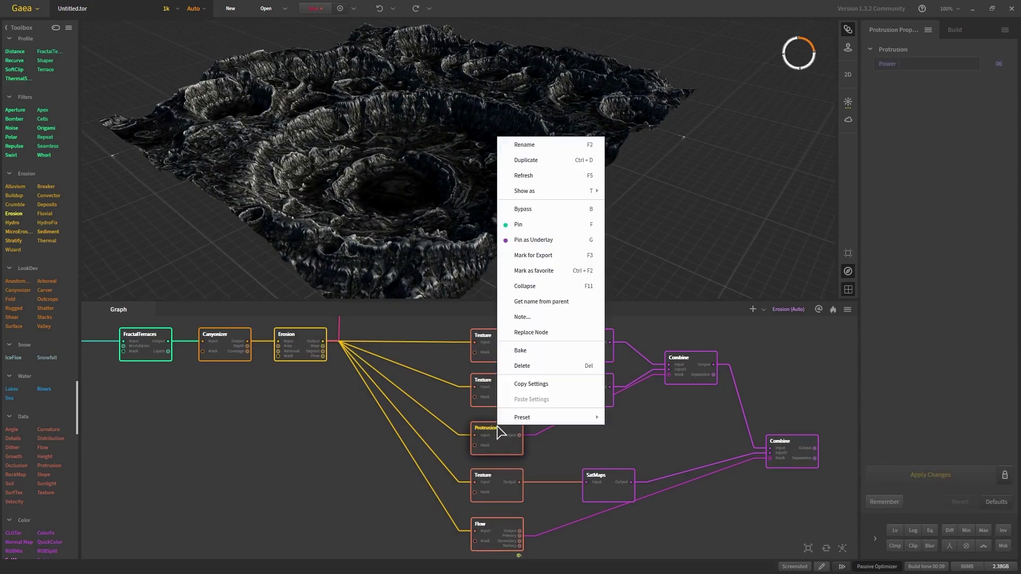
left_click(531, 255)
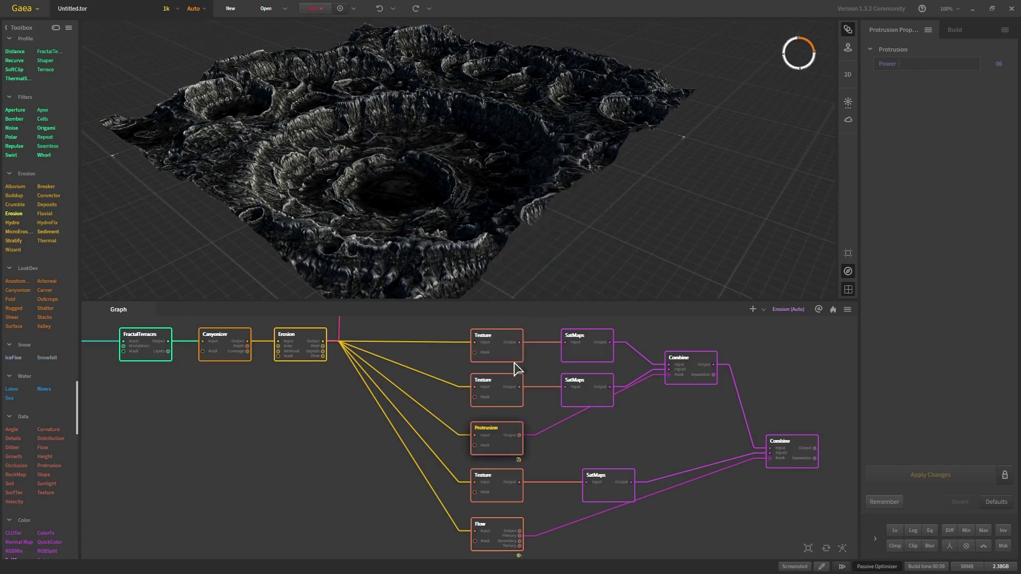
Mark the Flow node for export
left_click(490, 542)
middle_click_drag(490, 543, 503, 490)
right_click(500, 492)
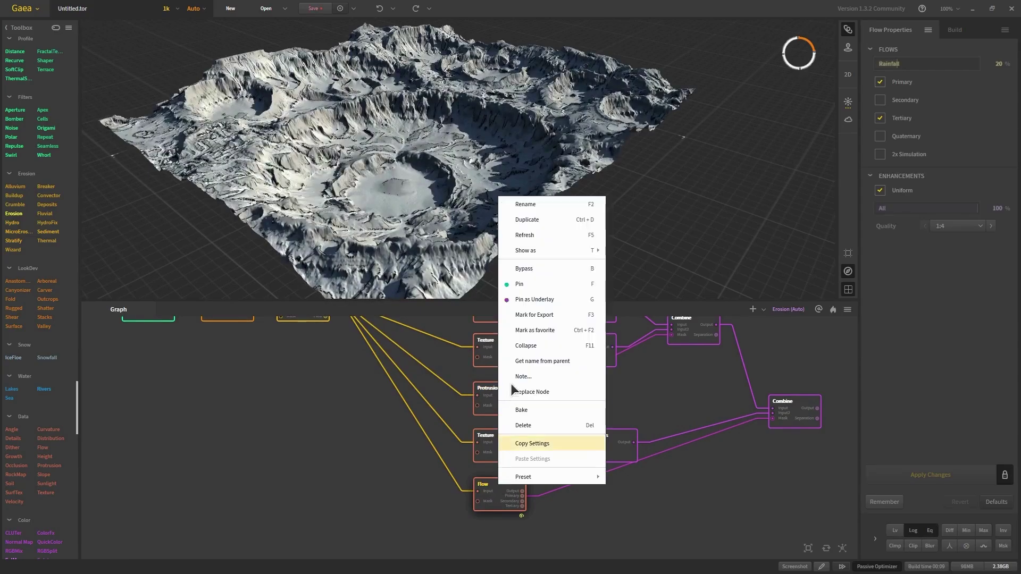
left_click(545, 315)
Mark the final Combine node for export
middle_click_drag(694, 465, 490, 475)
left_click(582, 420)
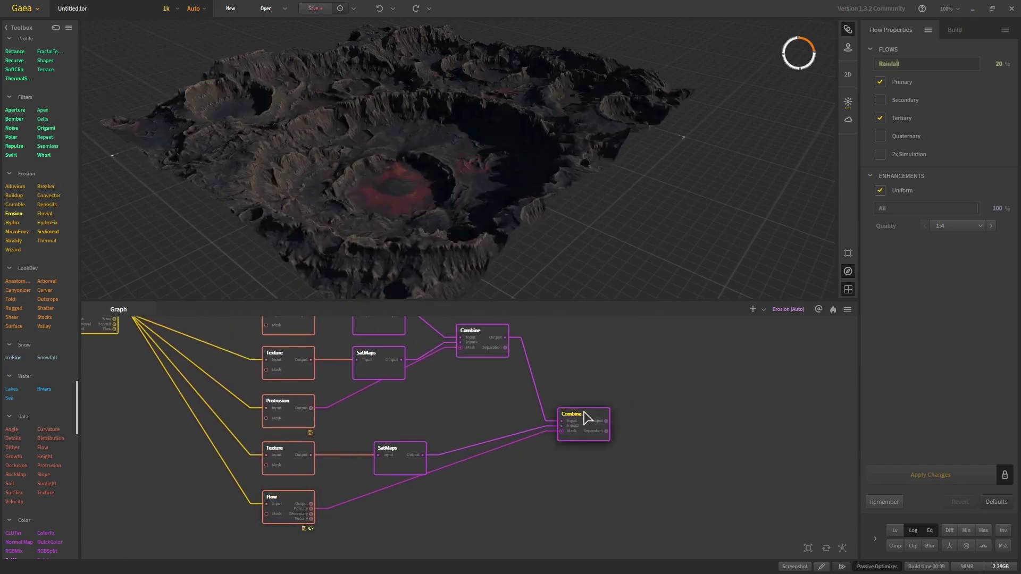
right_click(584, 417)
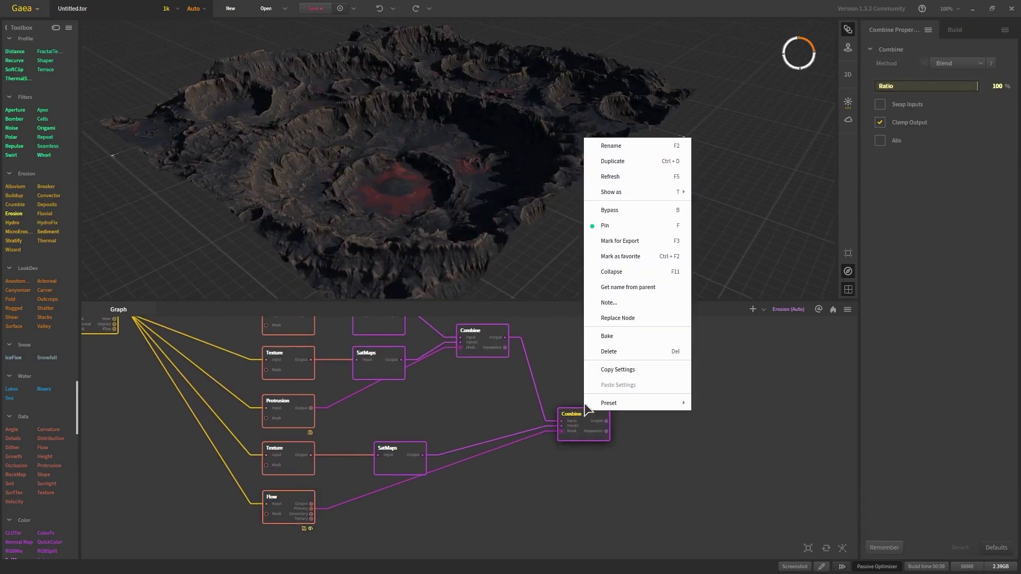
left_click(618, 243)
Set the build file format of the Combine, Protrusion and Flow nodes to .png
left_click(965, 31)
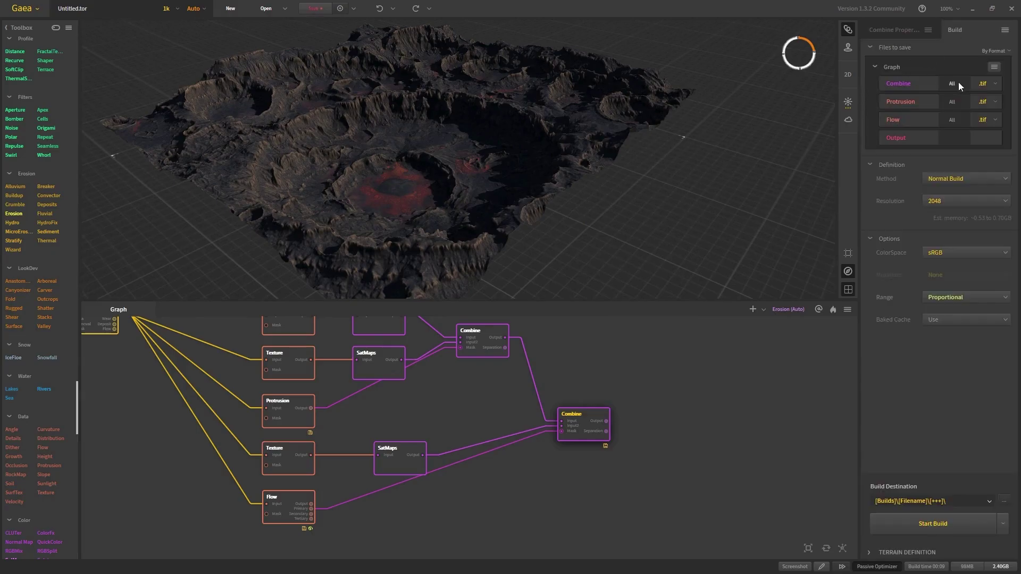
left_click(982, 84)
left_click(989, 139)
left_click(988, 102)
left_click(981, 159)
left_click(982, 122)
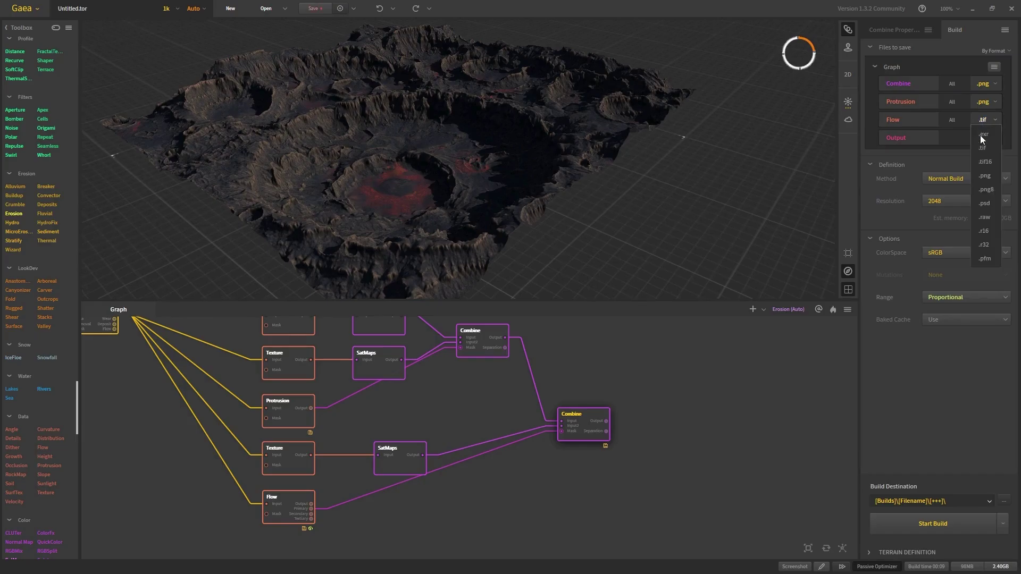
left_click(981, 173)
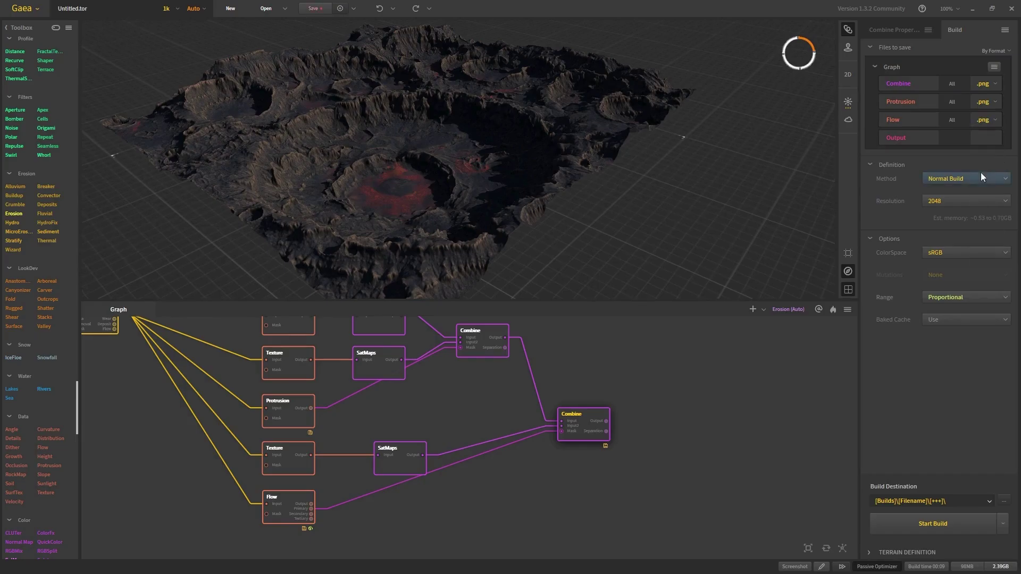
Set the build resolution to 1009
left_click(940, 198)
scroll(944, 248, "down", 5)
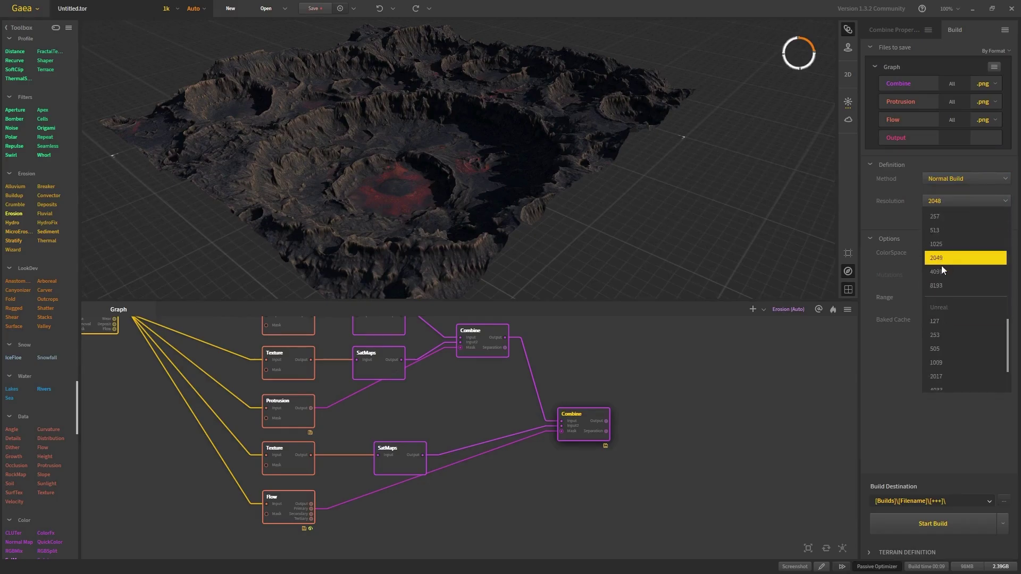
left_click(940, 335)
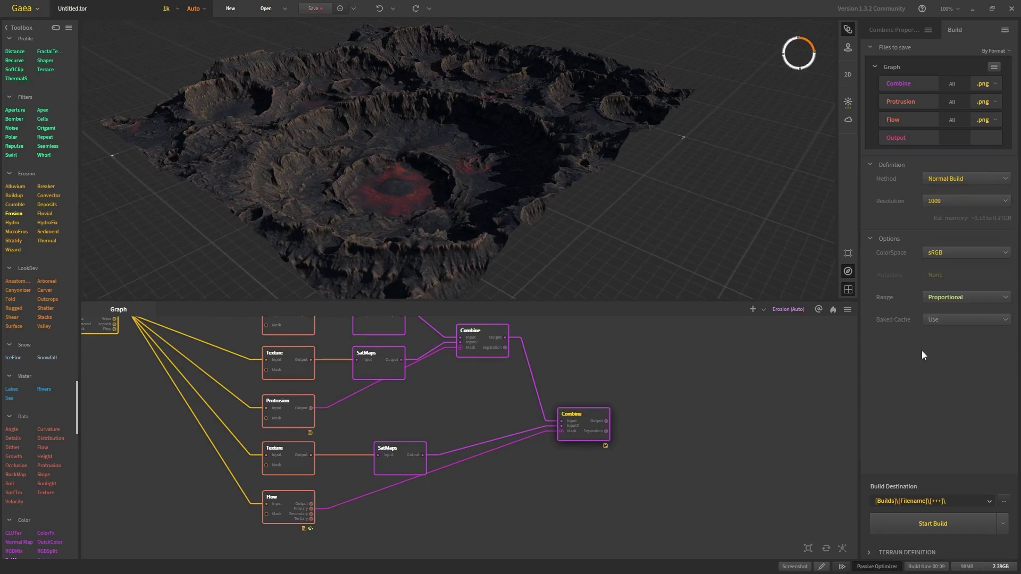
Browse for a build destination and create a folder named Allien inside the Gaea documents folder
left_click(1003, 501)
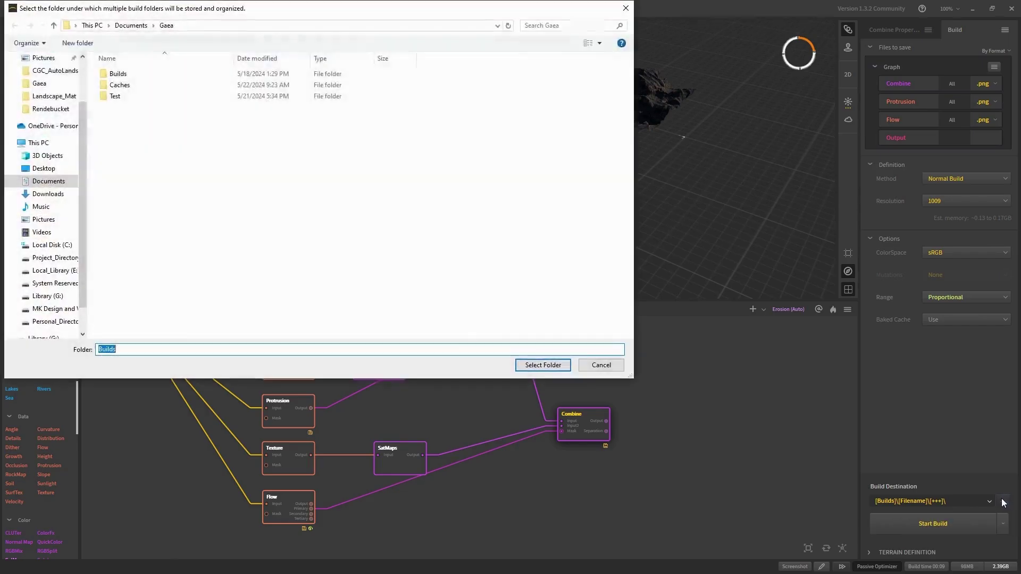
right_click(177, 150)
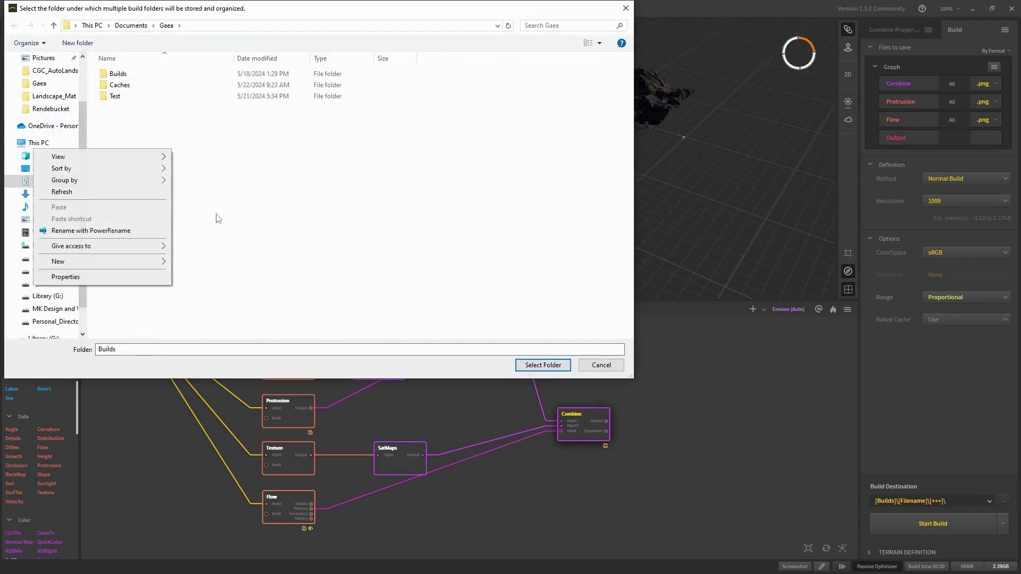
mouse_move(159, 267)
left_click(196, 263)
type("Allien")
key("Return")
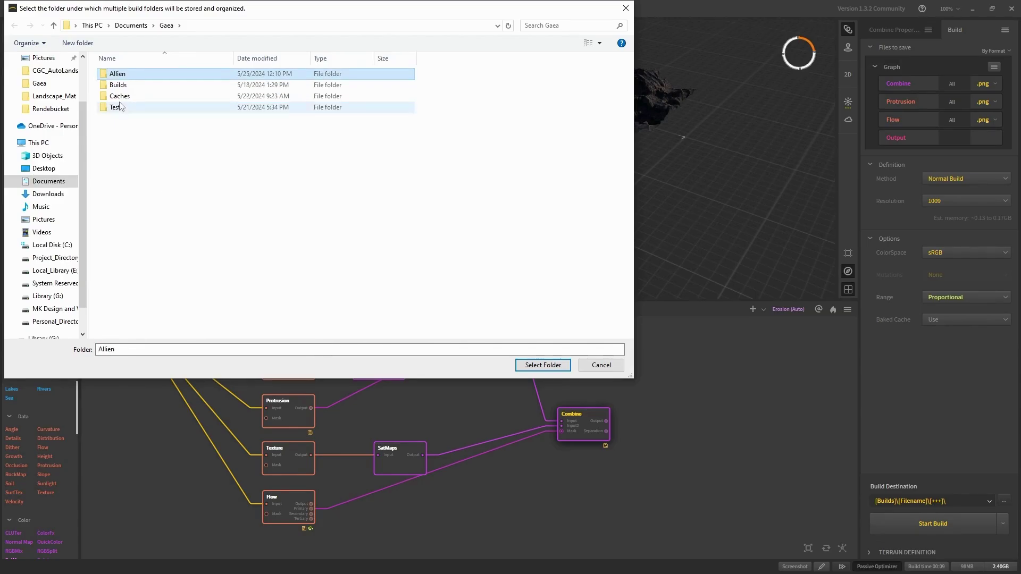
Rename the new Allien folder to Allien_Landscape and choose it as the build destination
right_click(142, 79)
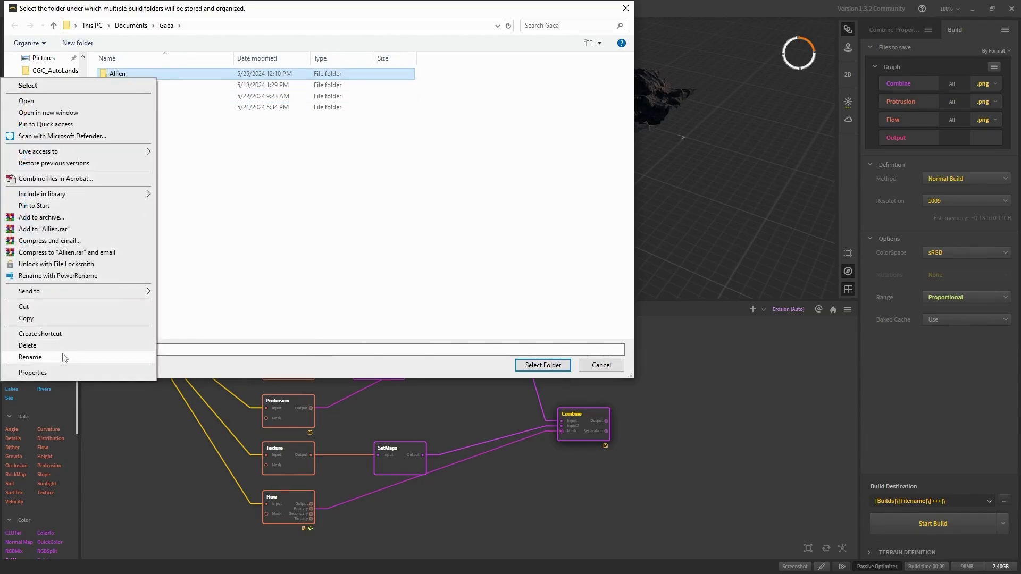
left_click(64, 355)
left_click(135, 75)
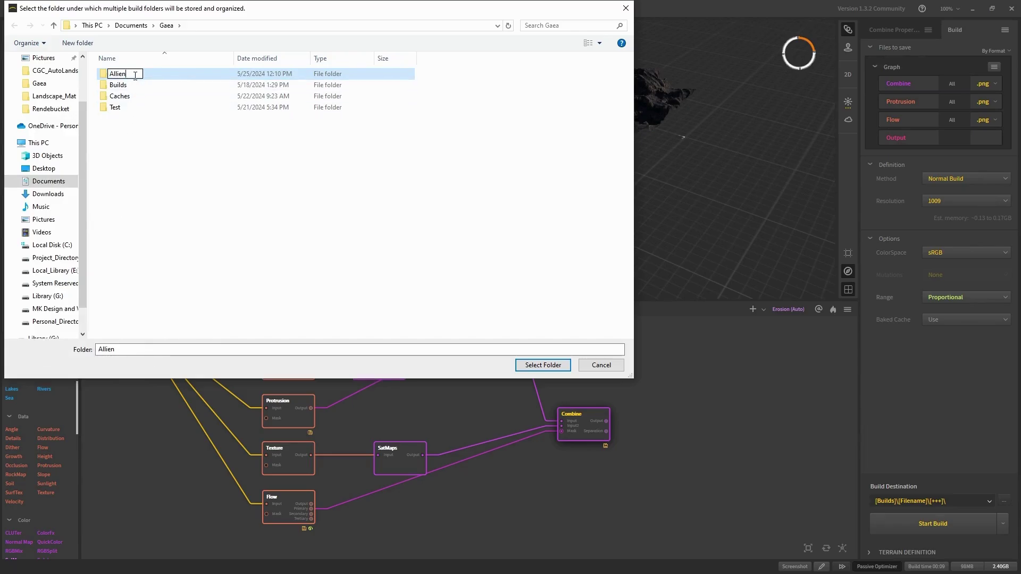
type("_Landscape")
key("Return")
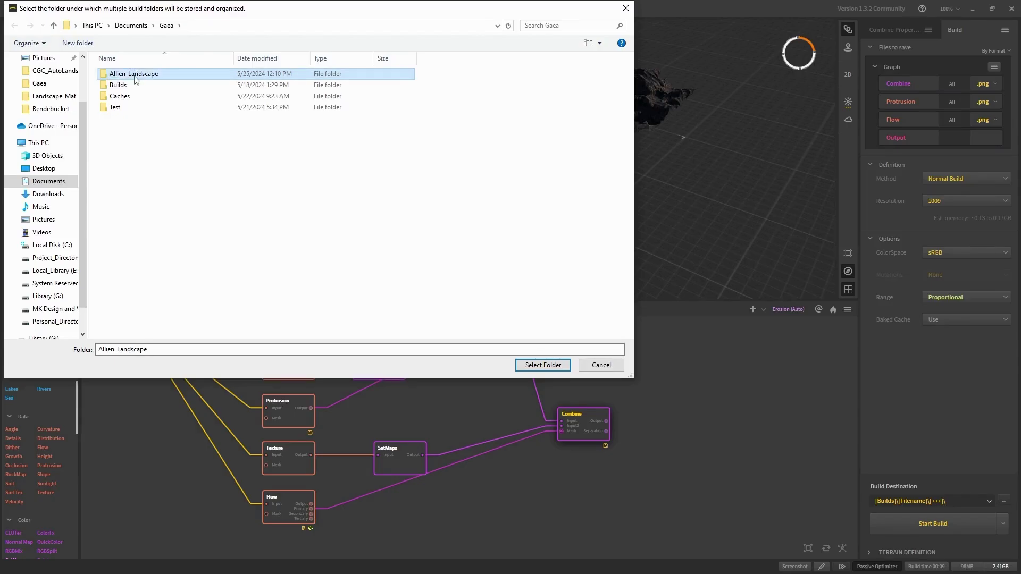
double_click(136, 77)
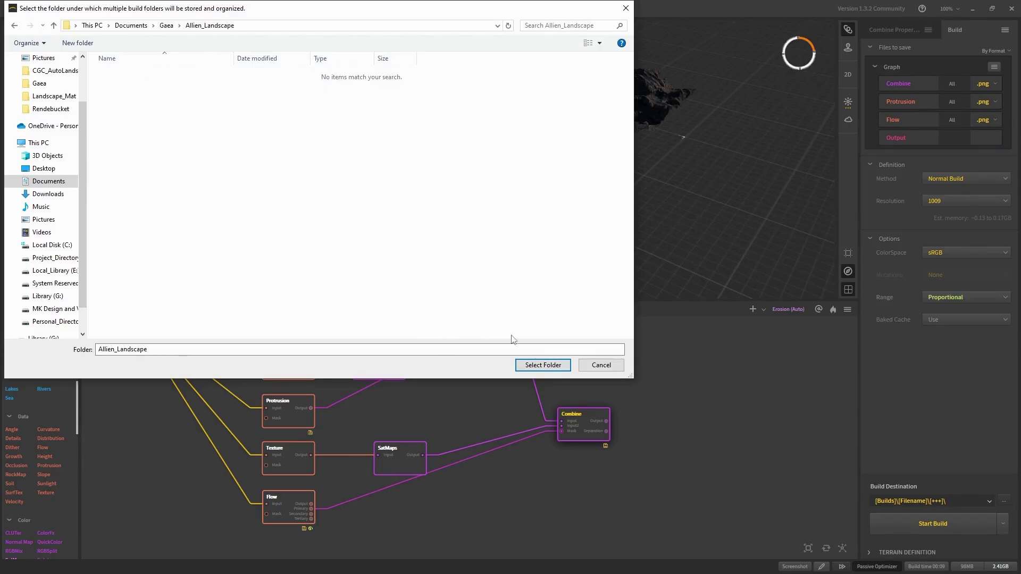
left_click(550, 371)
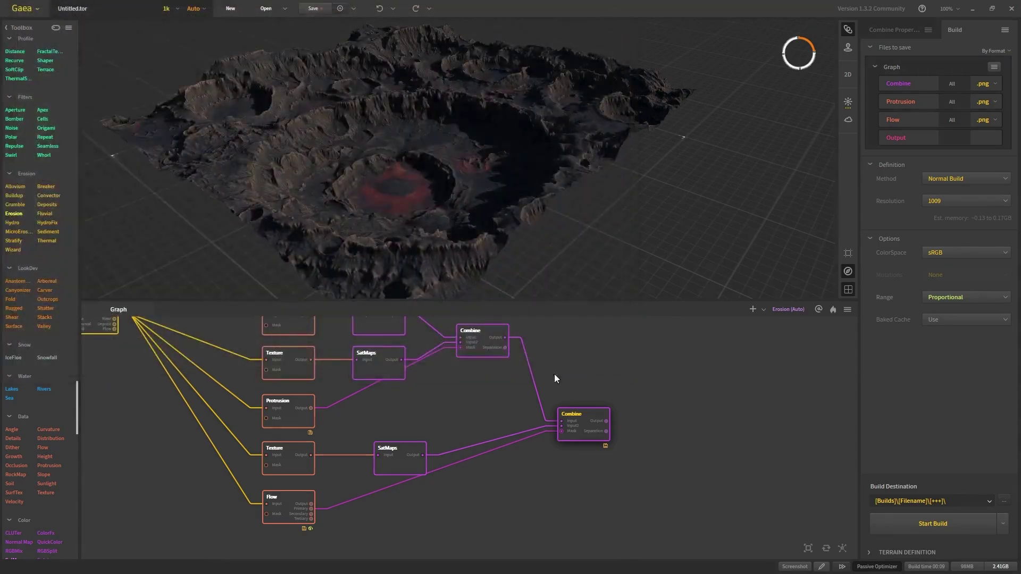
Start the build, saving the terrain as Allien_Landscape and using the cached preview build for the exported files
left_click(917, 528)
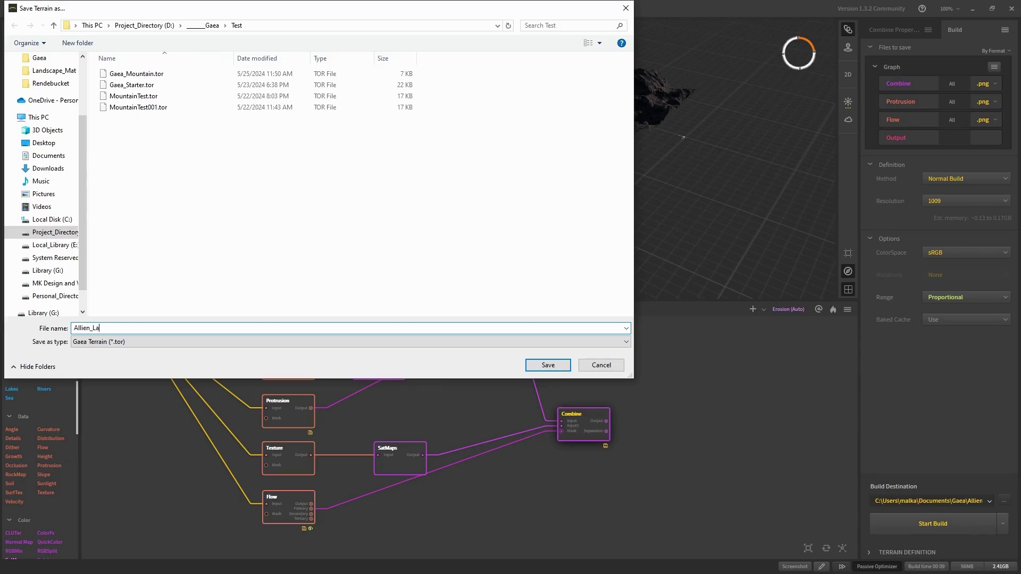
key("Return")
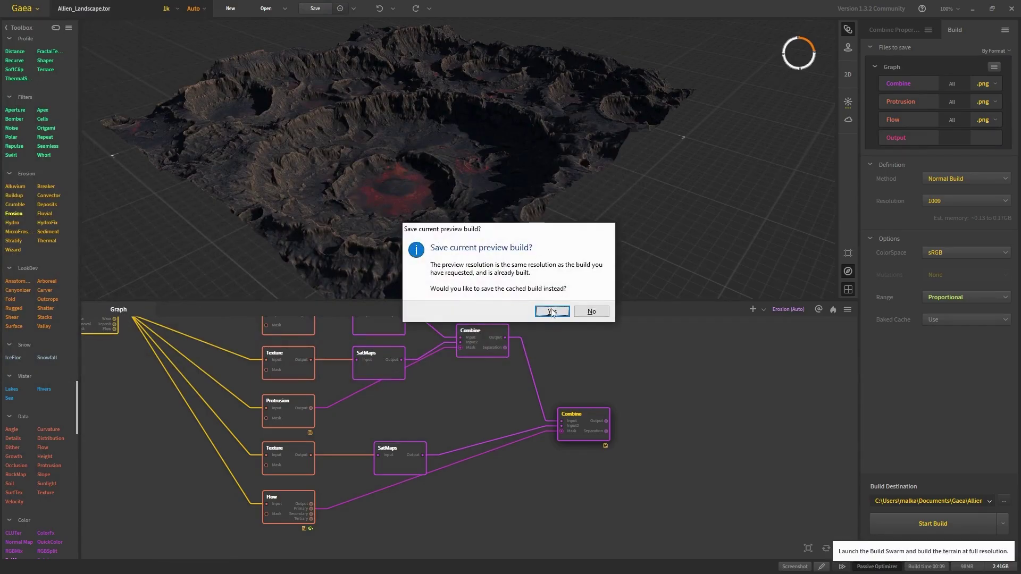
left_click(552, 311)
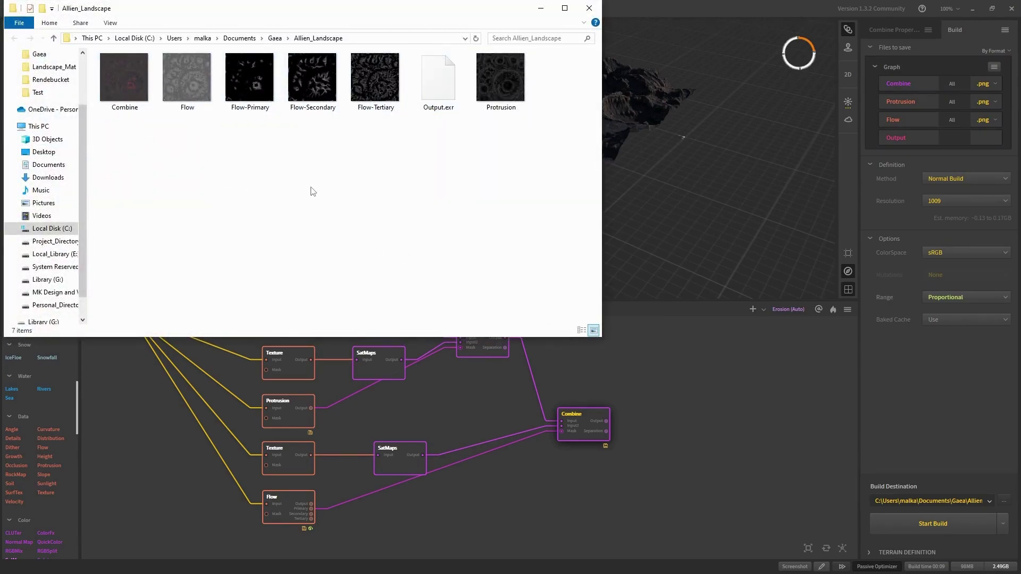
mouse_move(139, 102)
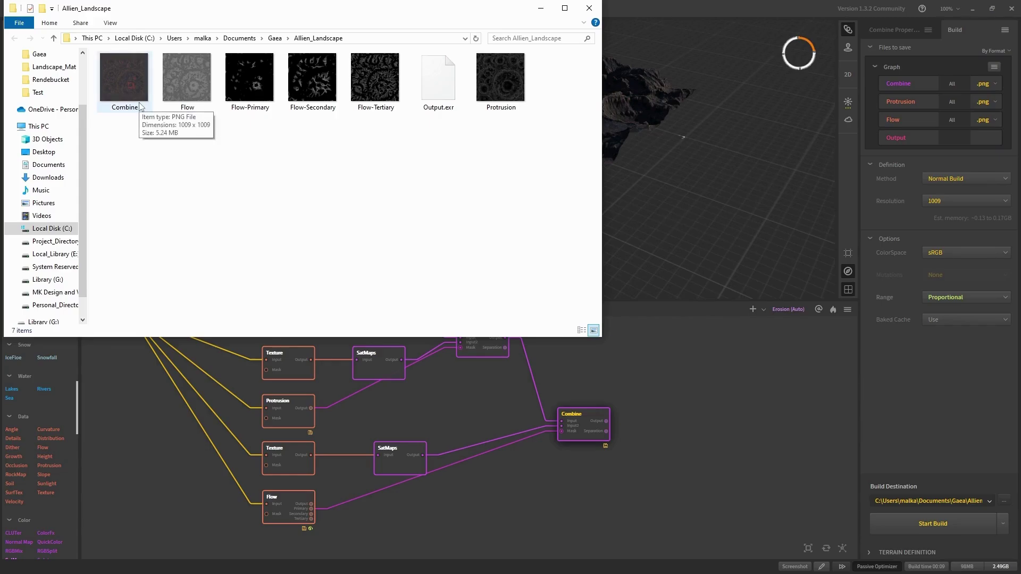